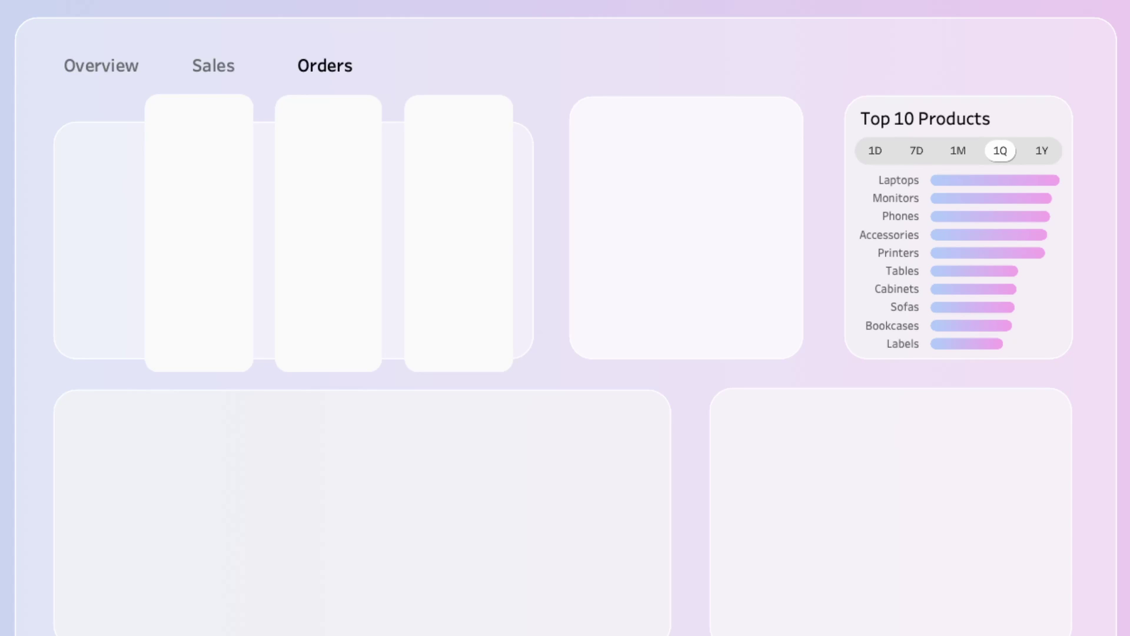
Step: Try the 7D, 1Q and 1Y time buttons on the Top 10 Products chart
left_click(915, 152)
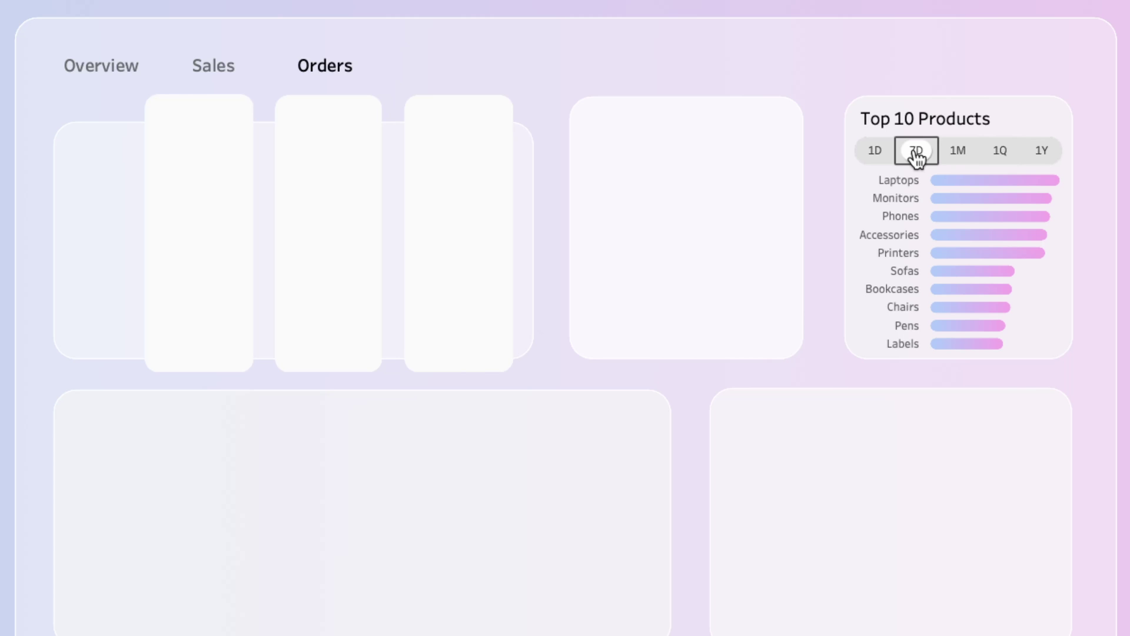
left_click(1004, 154)
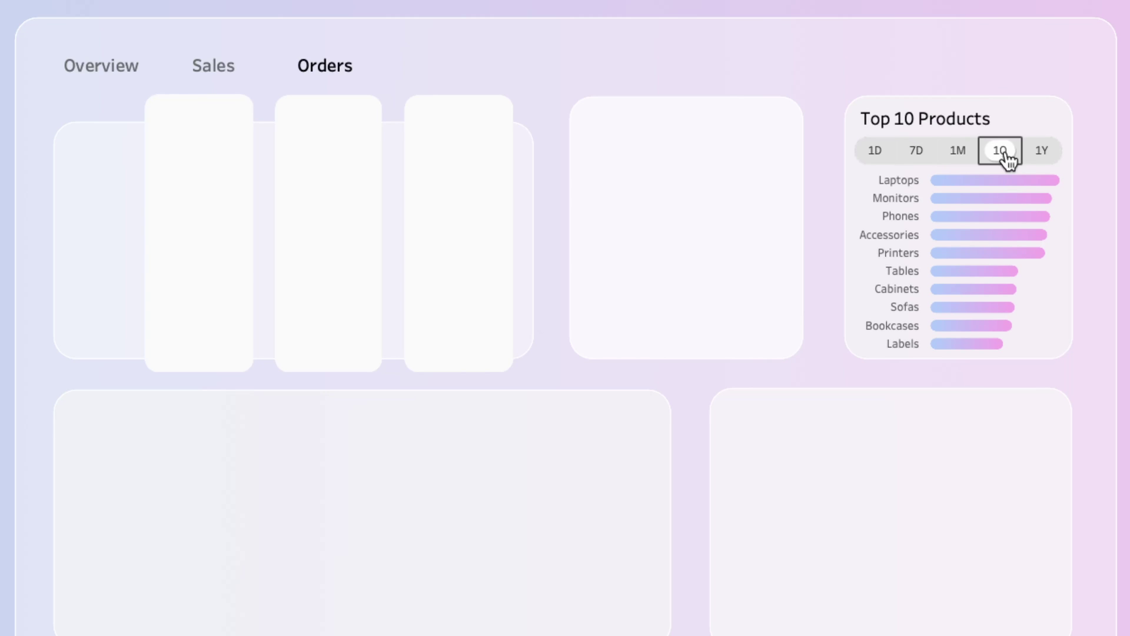
left_click(1045, 154)
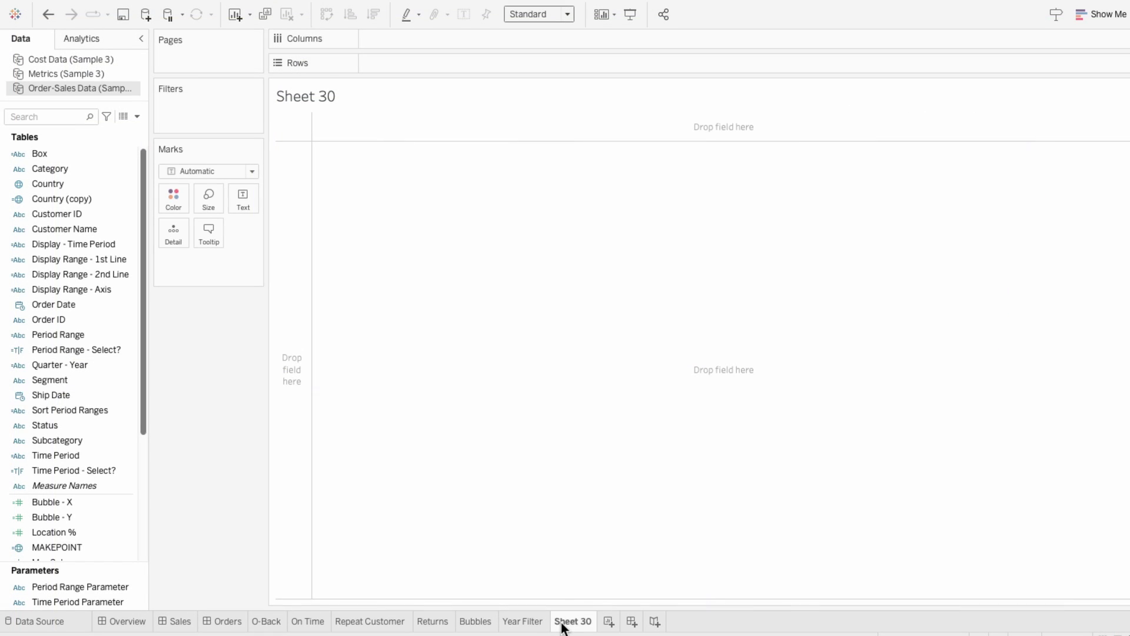
Step: Rename Sheet 30 as Mini Time Buttons
double_click(561, 621)
type("Mini Time Buttons")
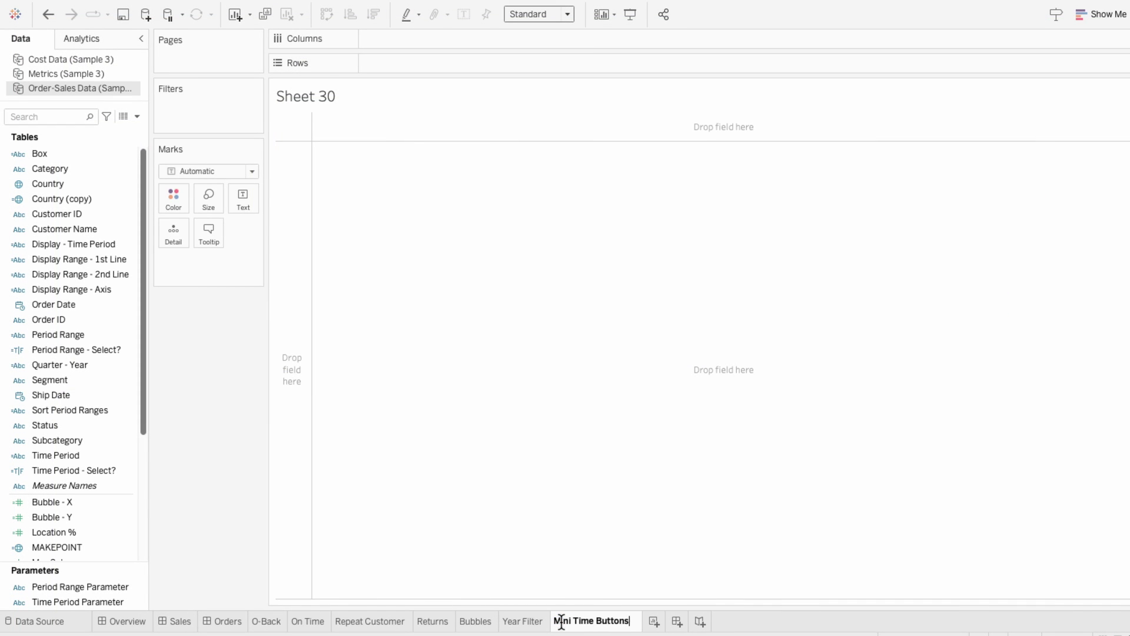
key("Return")
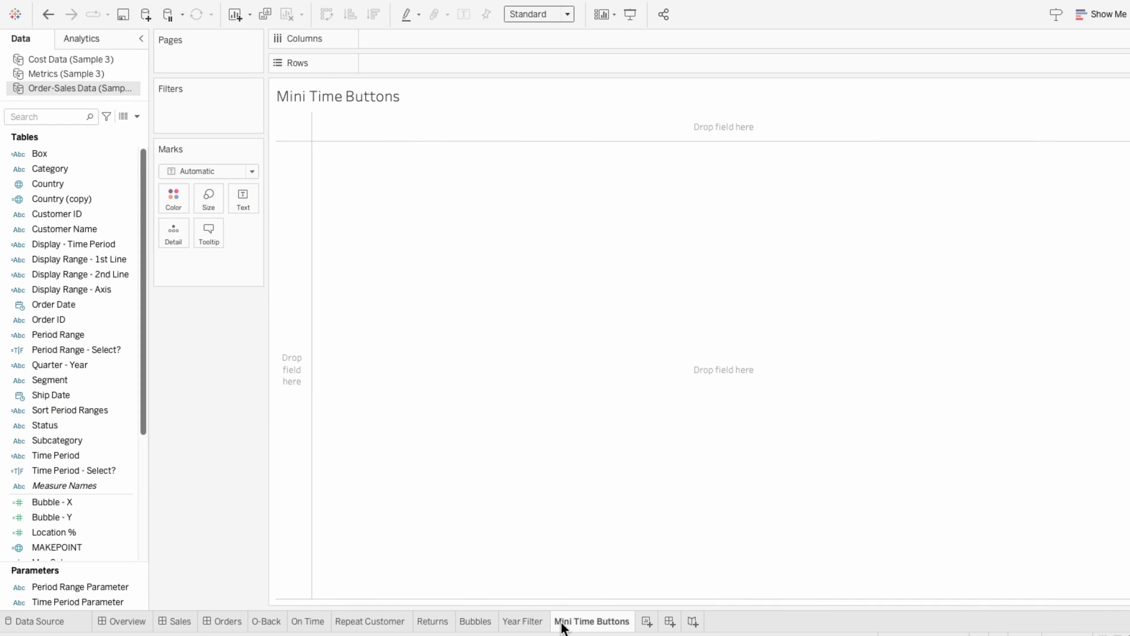
Step: Create a calculated field named Specific Time Identifier with an IF formula labelling Order Date as 1D, 7D, 1M, 1Q or 1Y relative to TODAY()
left_click(136, 116)
left_click(133, 125)
type("Spe")
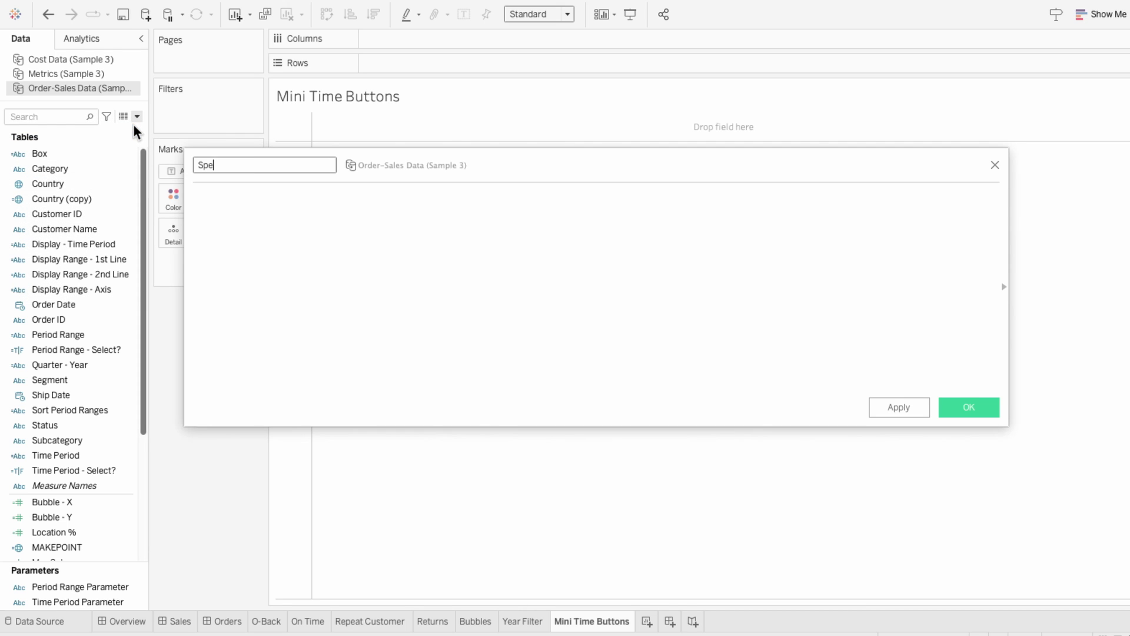
type("cific Time Identifier")
key("Tab")
type("IF DATE([Order Date]) = TODAY()  THEN \"1D\" ELSEIF DATE([Order Date]) >= DATEADD('day', -6, TODAY()) AND DATE([Order Date]) < TODAY() THEN \"7D\" ELSEIF MONTH([Order Date]) = MONTH(TODAY()) AND YEAR([Order Date]) = YEAR(TODAY()) THEN \"1M\" ELSEIF QUARTER([Order Date]) = QUARTER(TODAY()) AND YEAR([Order Date]) = YEAR(TODAY()) THEN \"1Q\" ELSEIF YEAR([Order Date]) = YEAR(TODAY()) THEN \"1Y\" END")
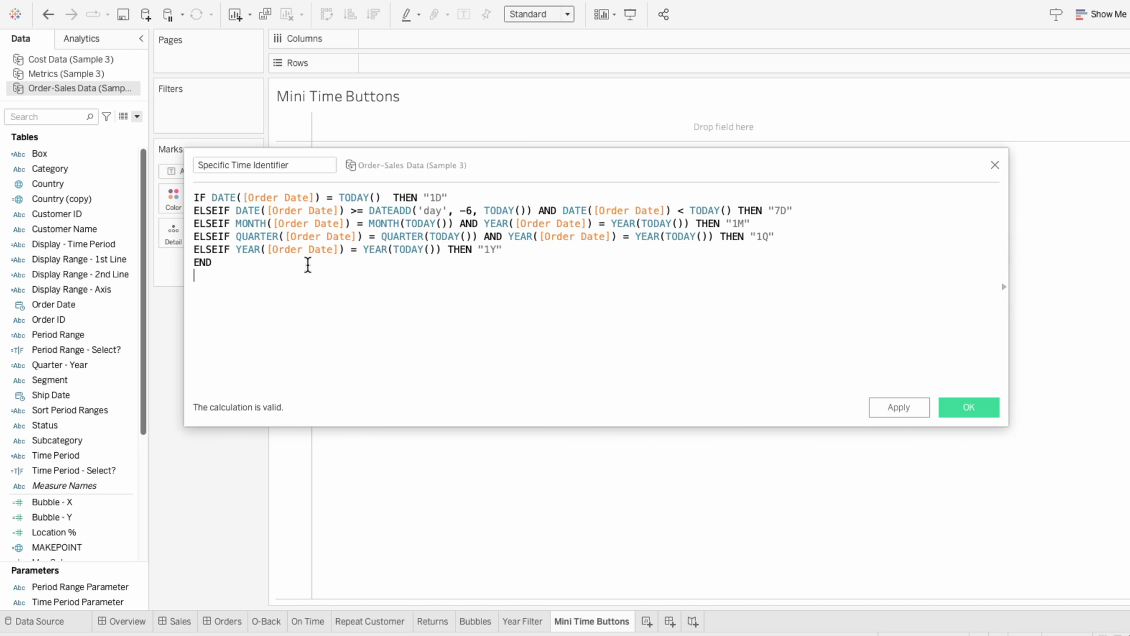
left_click(957, 410)
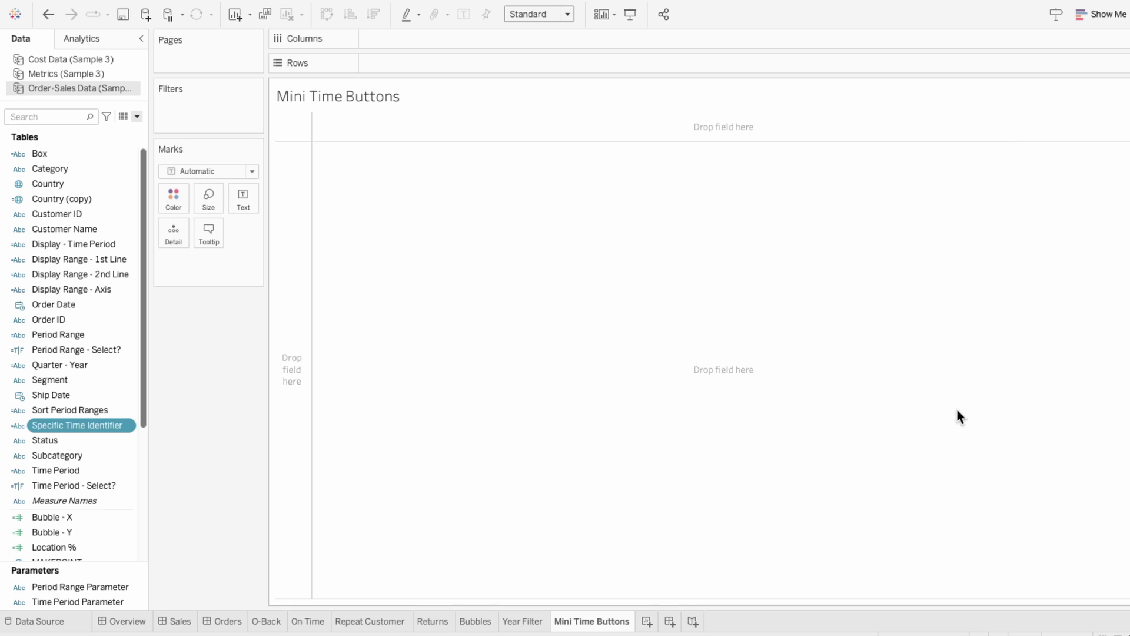
Step: Duplicate the Specific Time Identifier field and rename the copy General Time Identifier
right_click(101, 430)
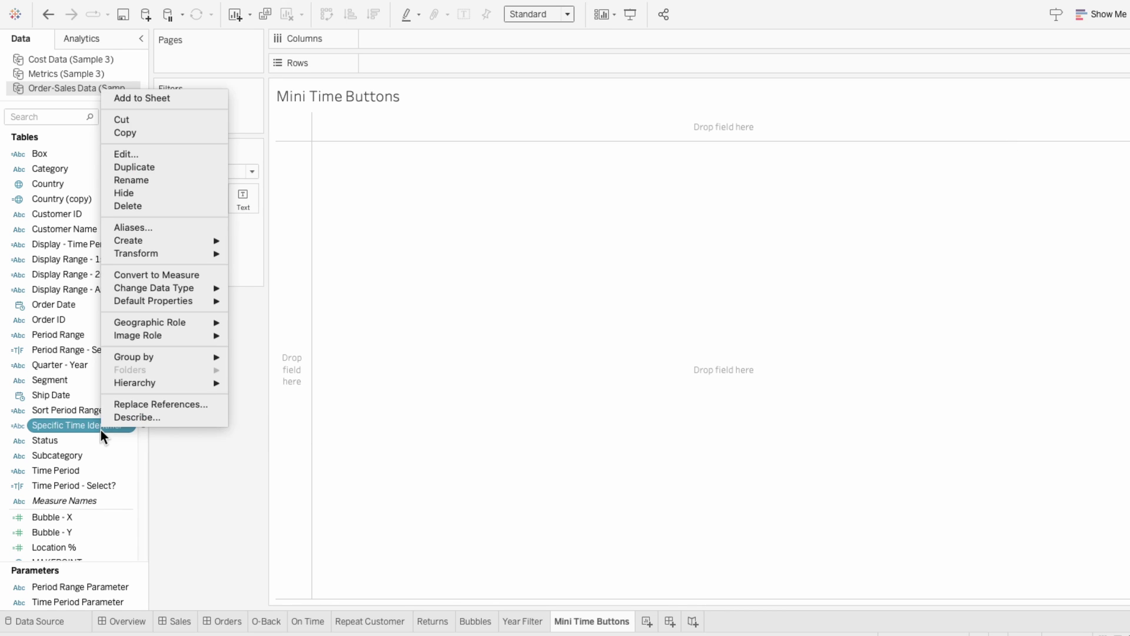
left_click(131, 166)
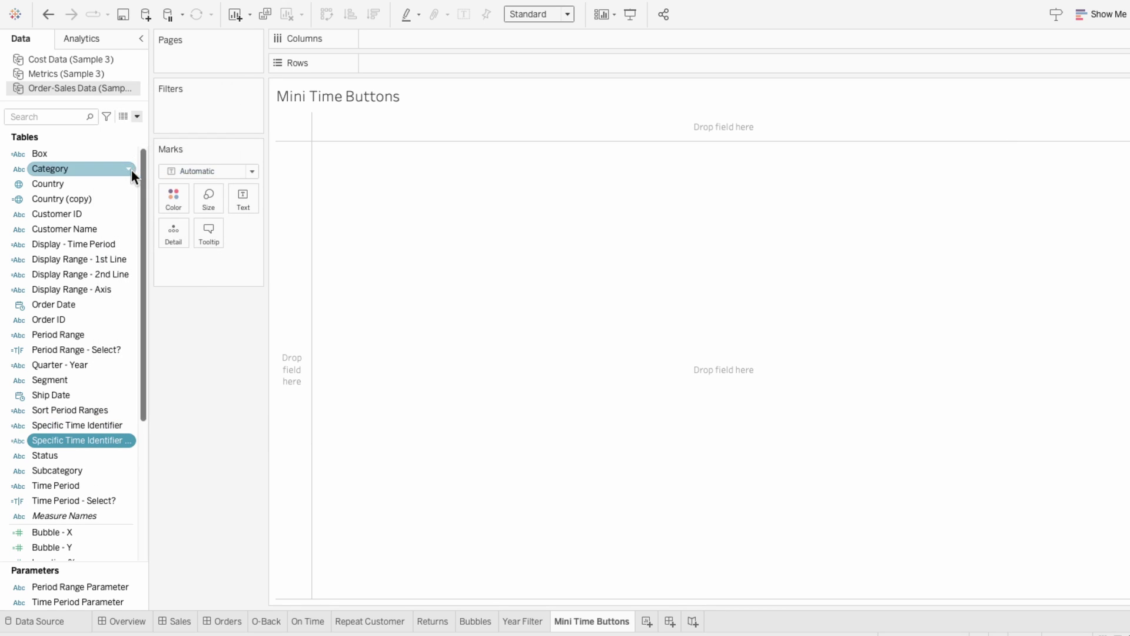
right_click(100, 442)
left_click(141, 166)
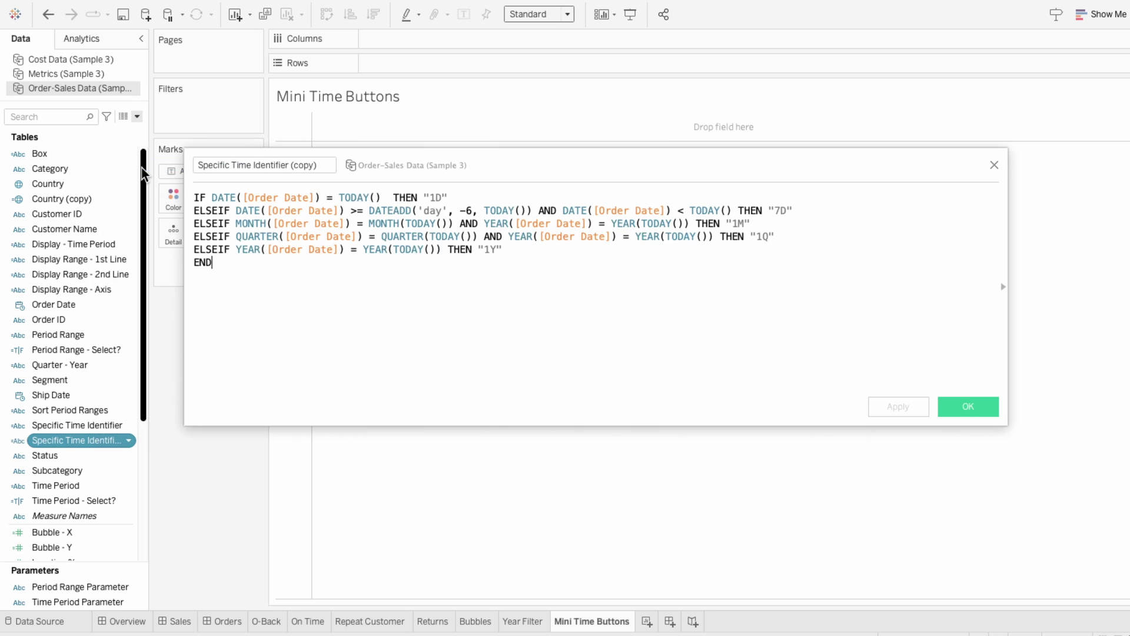
double_click(201, 165)
type("General")
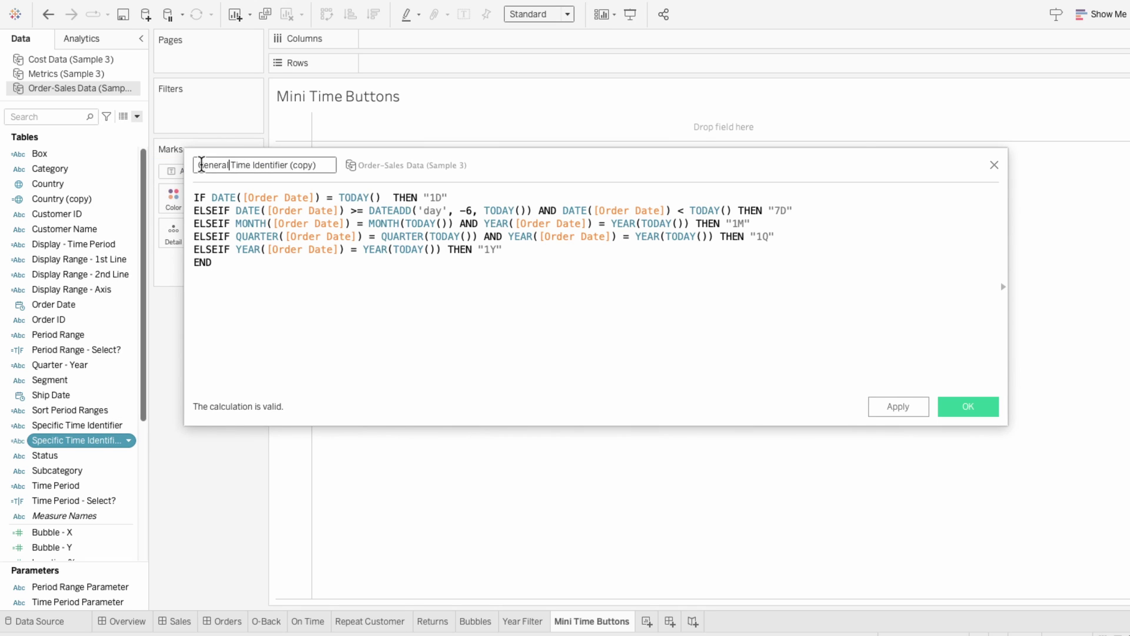
key("Right")
key("Right")
key("Right")
key("Right")
key("Right")
key("Right")
key("Right")
key("Right")
key("Right")
key("Right")
key("Right")
key("Right")
key("Right")
key("shift+End")
key("Delete")
Step: Extend the General Time Identifier results to "1D, 7D, 1M, 1Q, 1Y", "7D, 1M, 1Q, 1Y", "1M, 1Q, 1Y" and "1Q, 1Y", keeping "1Y" last
left_click(442, 198)
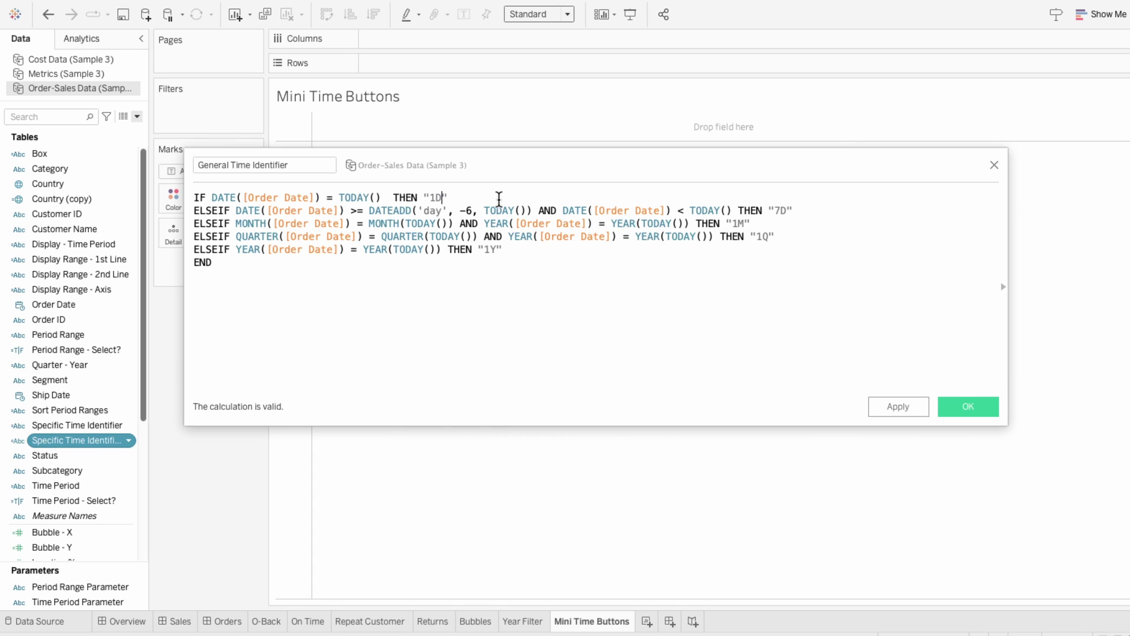
type(", 7D, 1M, 1Q, 1Y")
type(", 1M, 1")
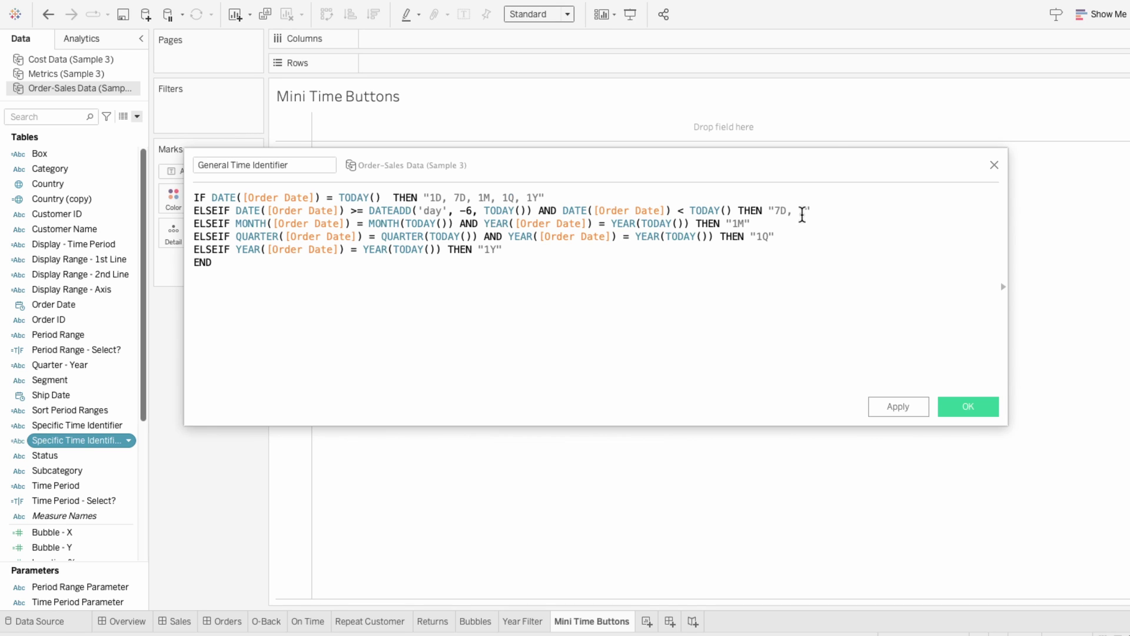
type("Q, 1Y")
left_click(745, 223)
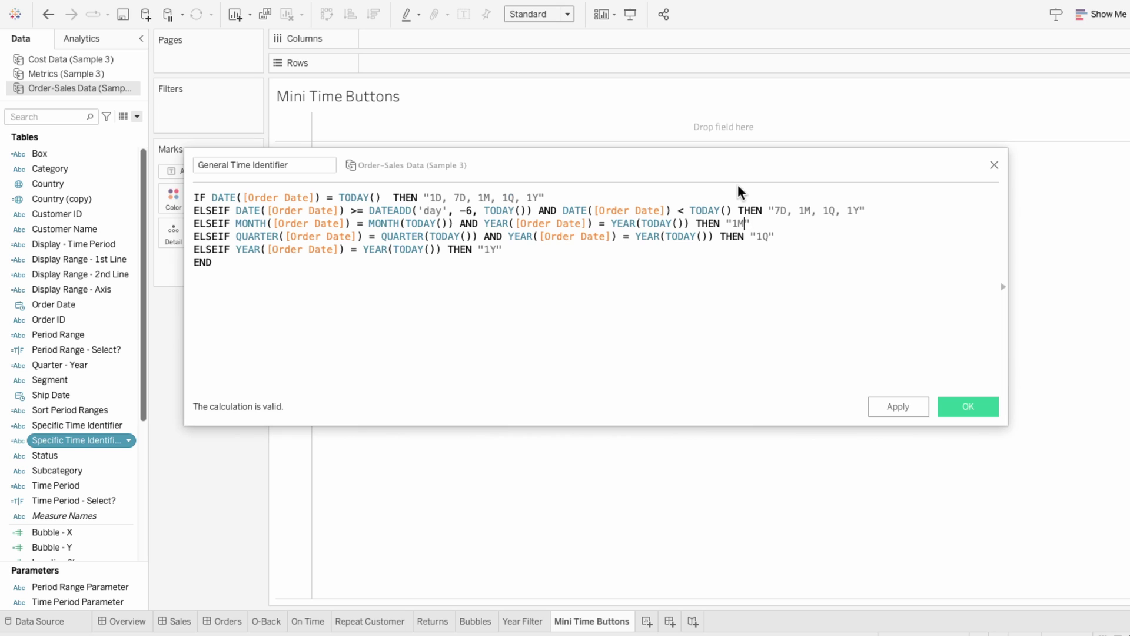
type(", 1Q, 1Y")
left_click(771, 236)
type(", 1Y")
left_click(949, 410)
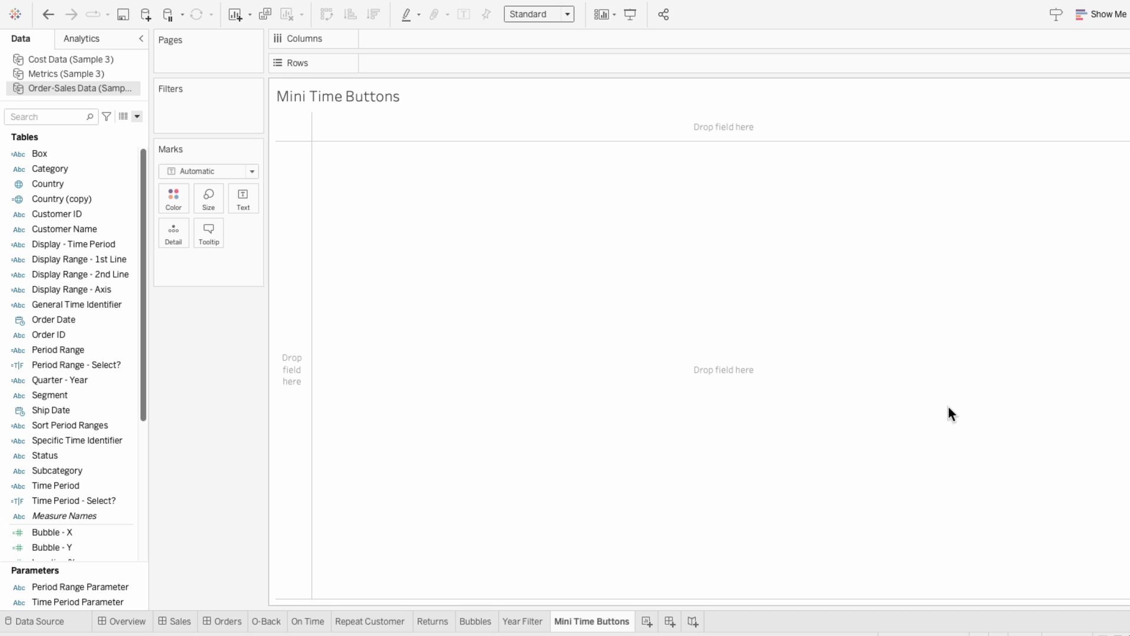
Step: Place General Time Identifier on Columns and add a filter on it that excludes Null
left_click(106, 303)
left_click_drag(104, 302, 419, 37)
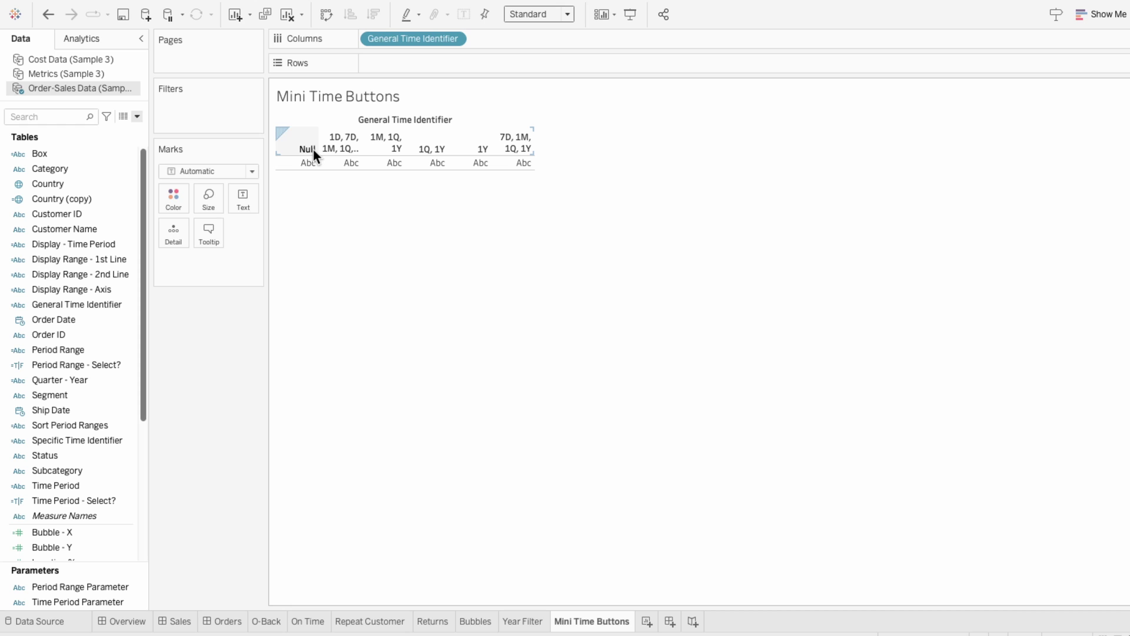
left_click_drag(97, 304, 213, 109)
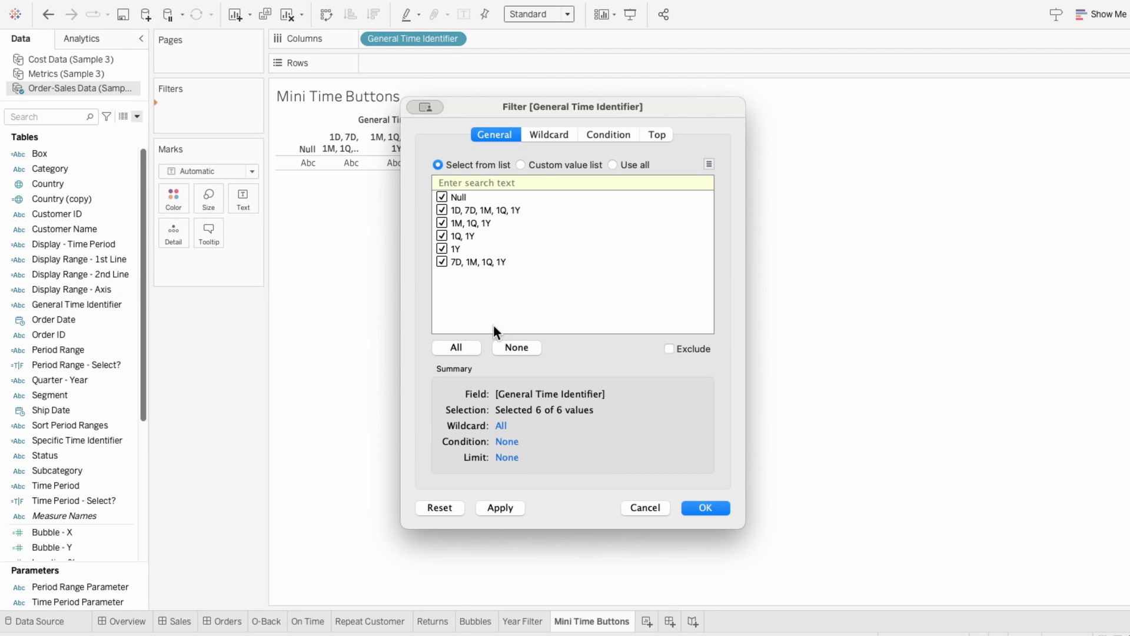
left_click(519, 346)
left_click(442, 198)
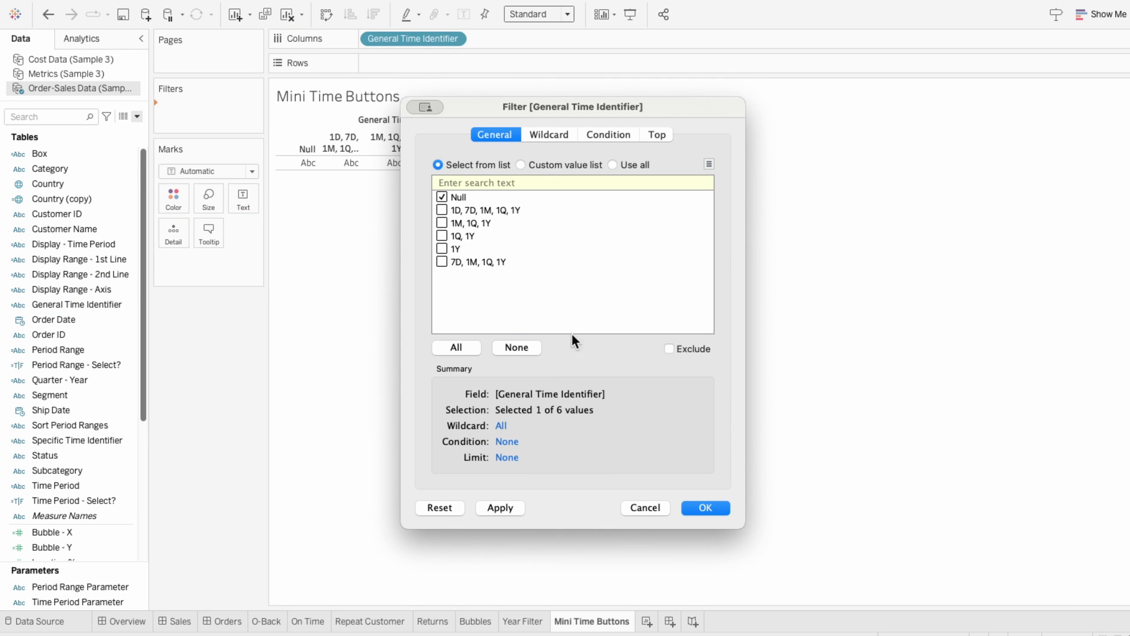
left_click(670, 349)
left_click(712, 510)
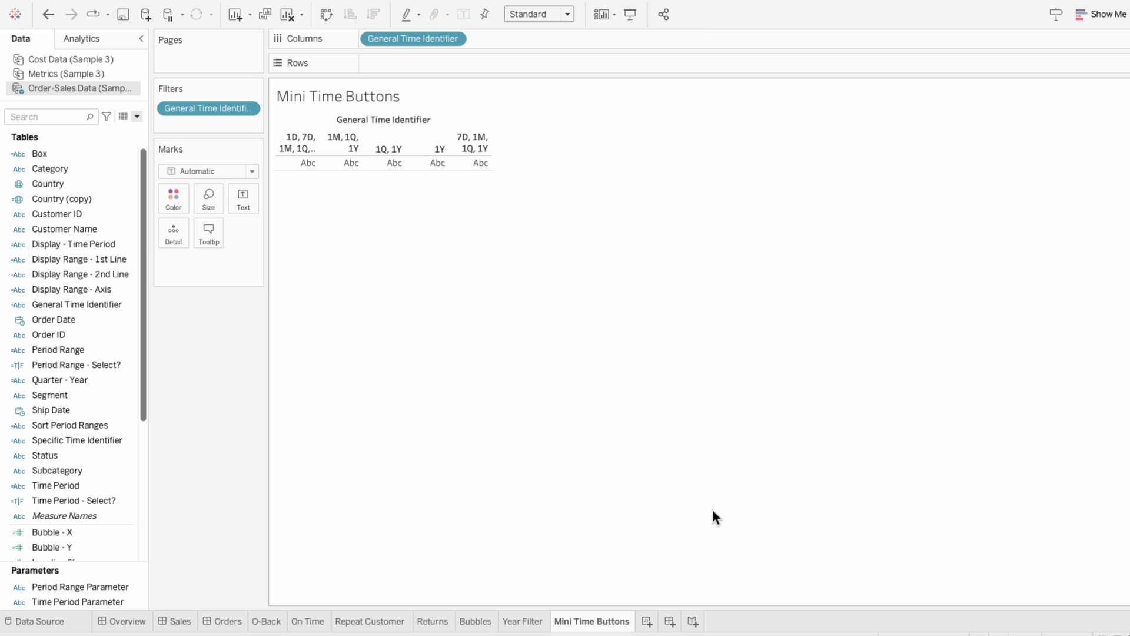
Step: Show Specific Time Identifier as the text of the marks and widen the view's columns
left_click_drag(114, 440, 231, 268)
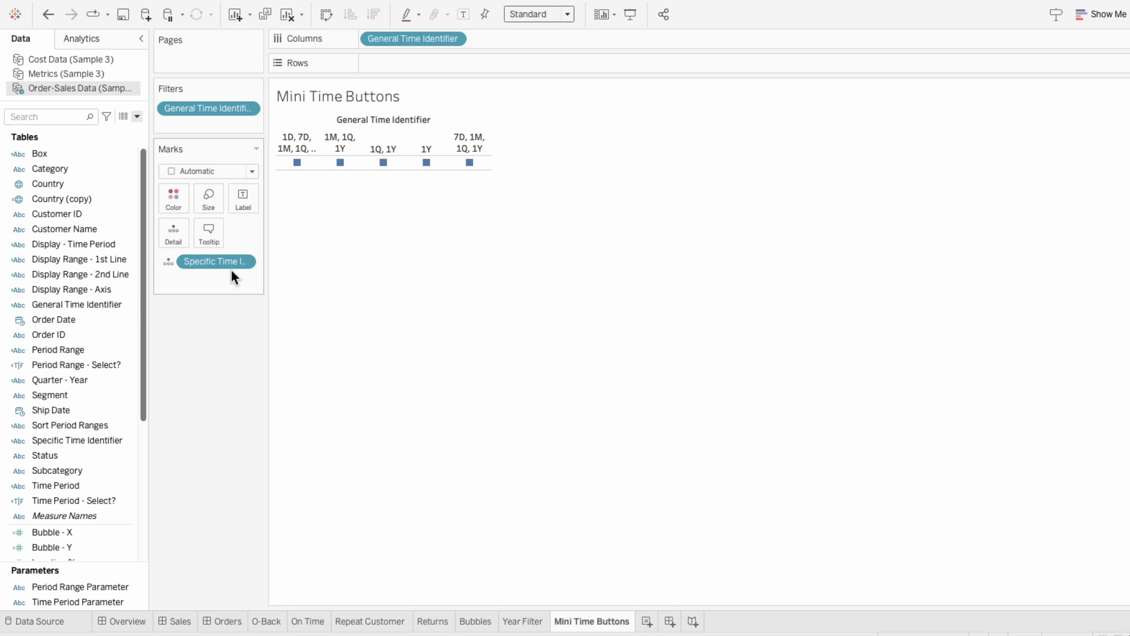
left_click(168, 263)
left_click(181, 292)
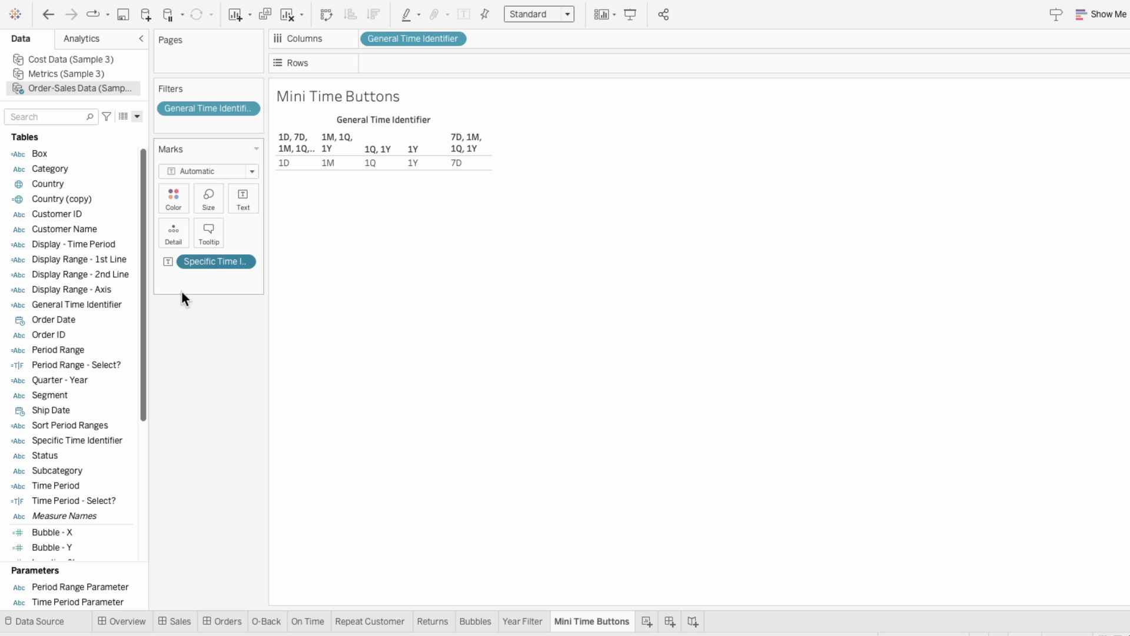
mouse_move(490, 169)
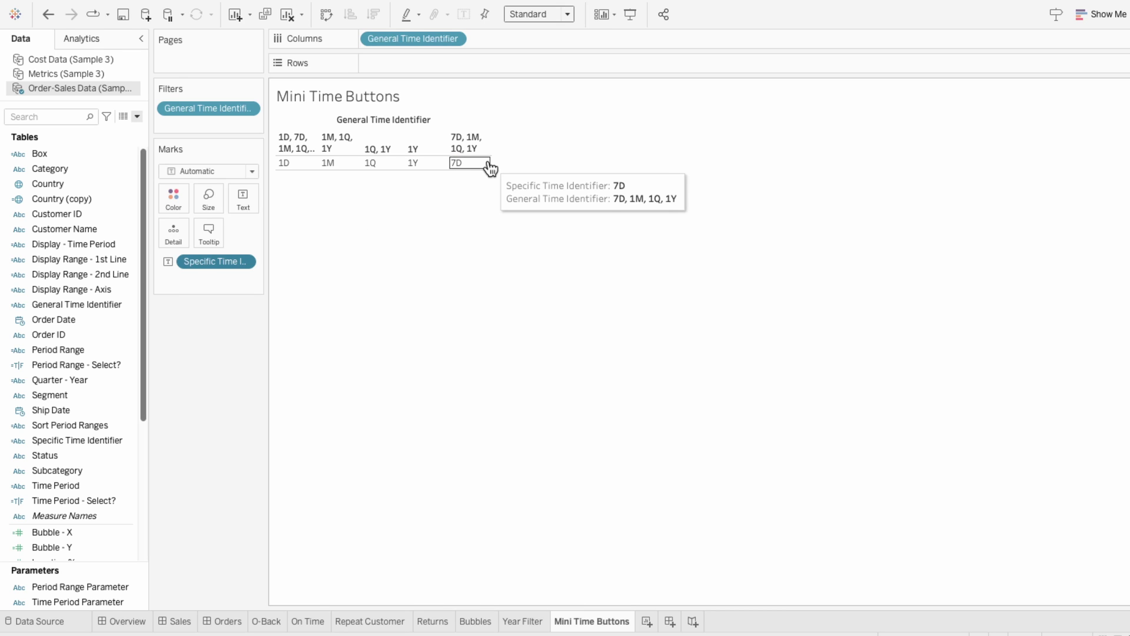
key("ctrl+Right")
key("ctrl+Right")
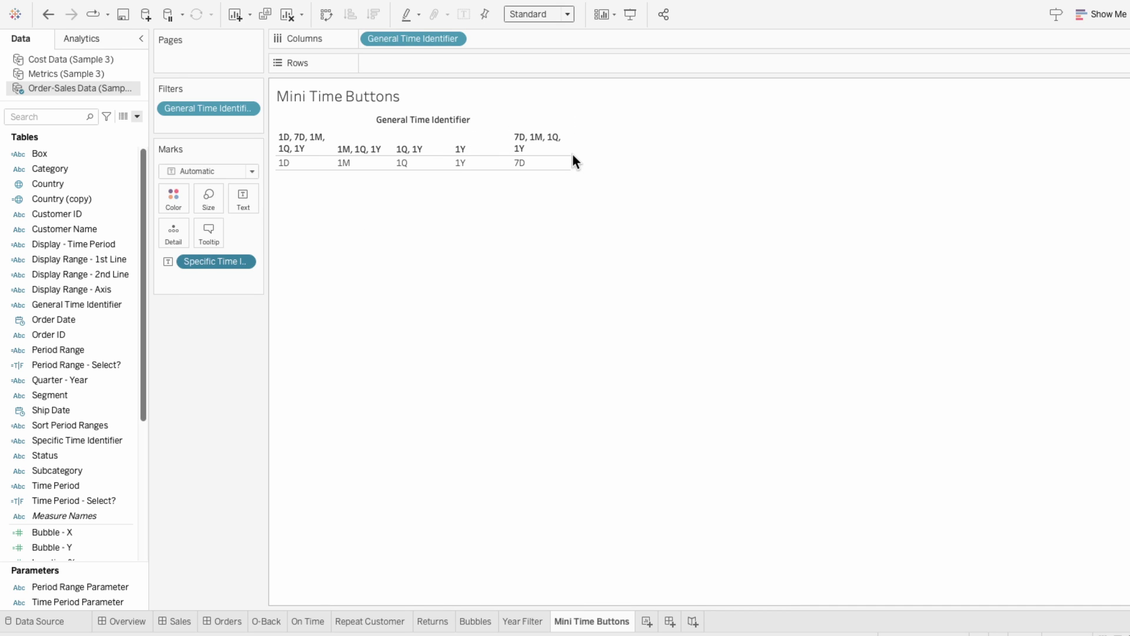
Step: Sort General Time Identifier manually with "7D, 1M, 1Q, 1Y" in second place, and hide its column headers
right_click(214, 111)
left_click(237, 210)
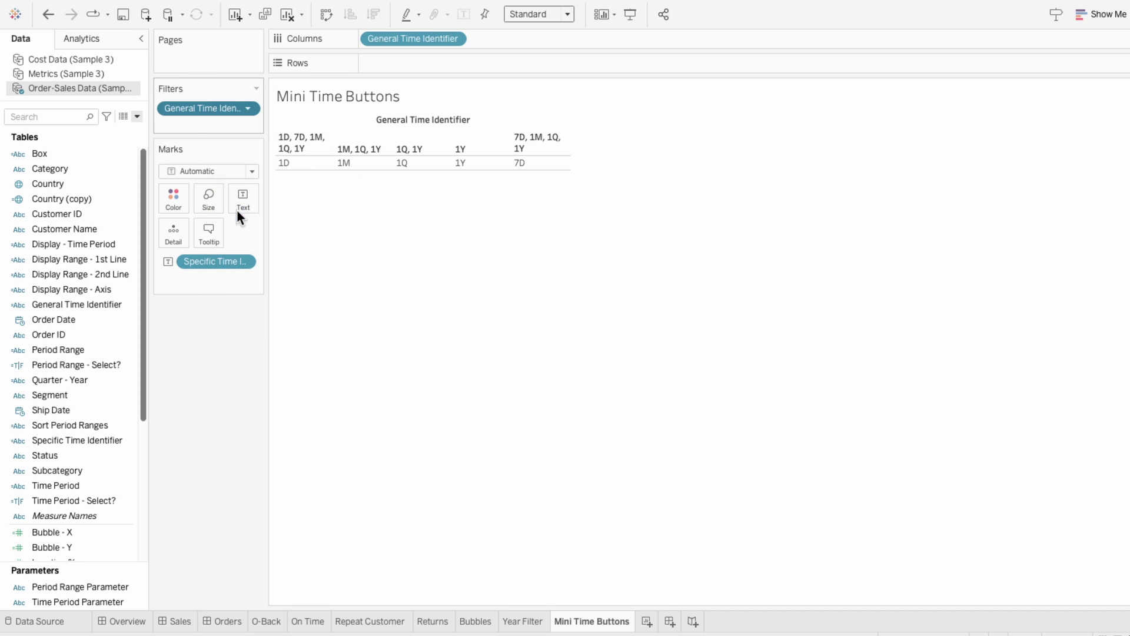
left_click(515, 301)
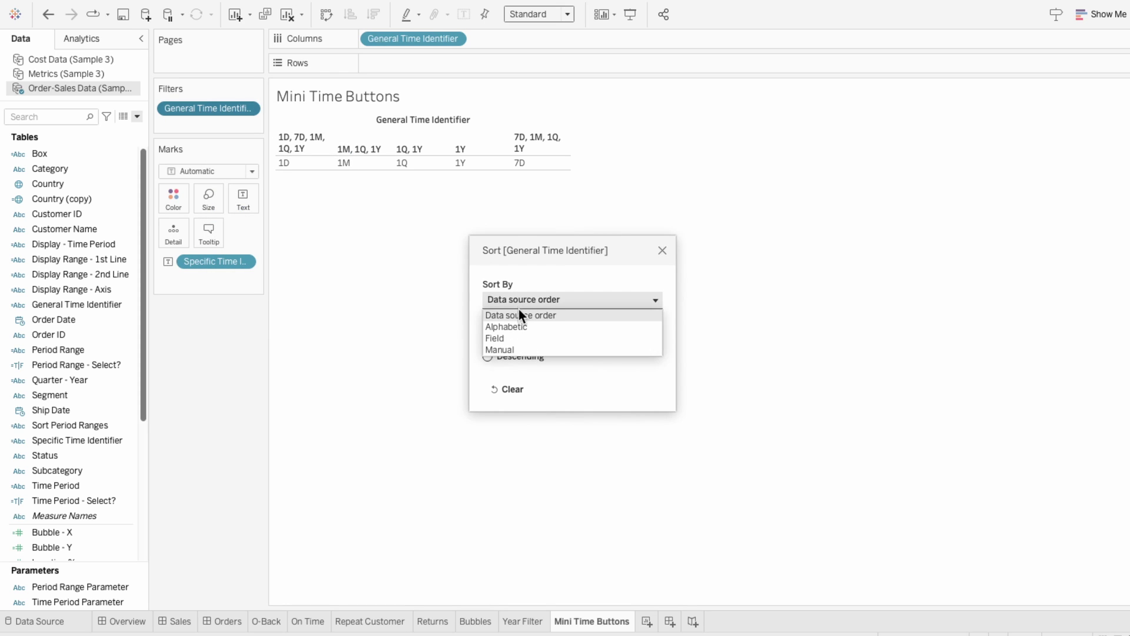
left_click(518, 345)
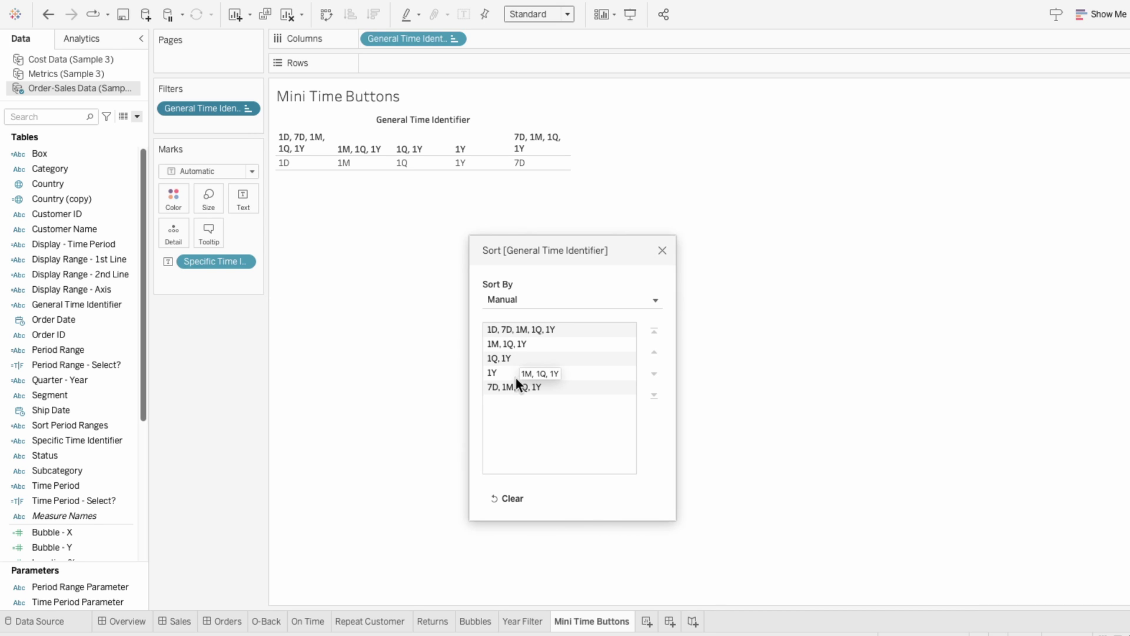
left_click_drag(516, 386, 525, 339)
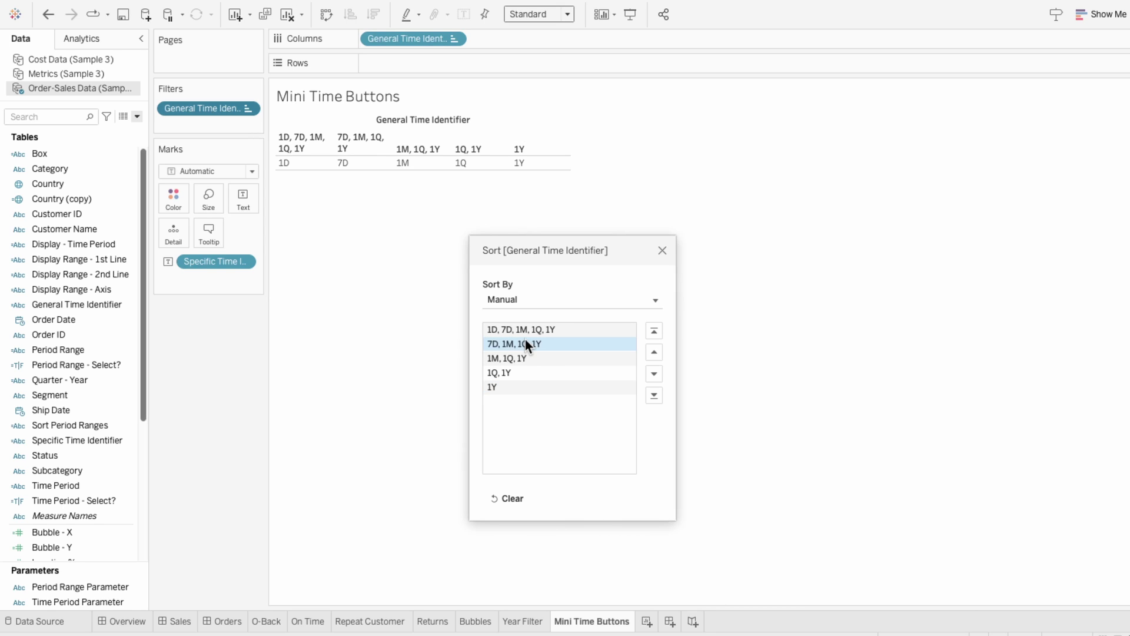
left_click(662, 251)
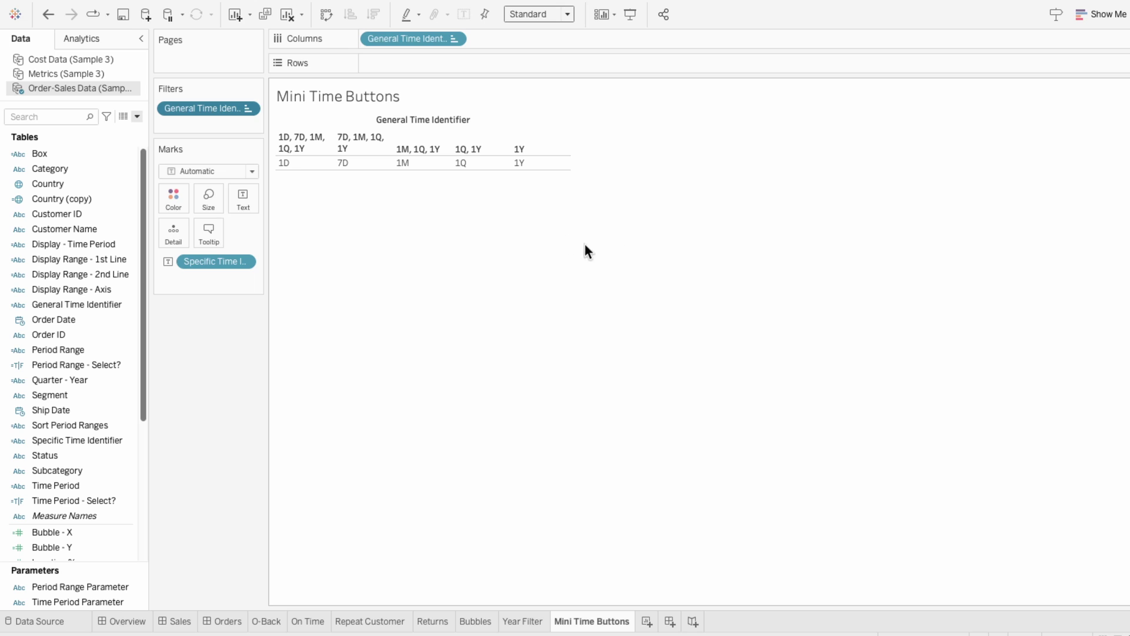
right_click(356, 144)
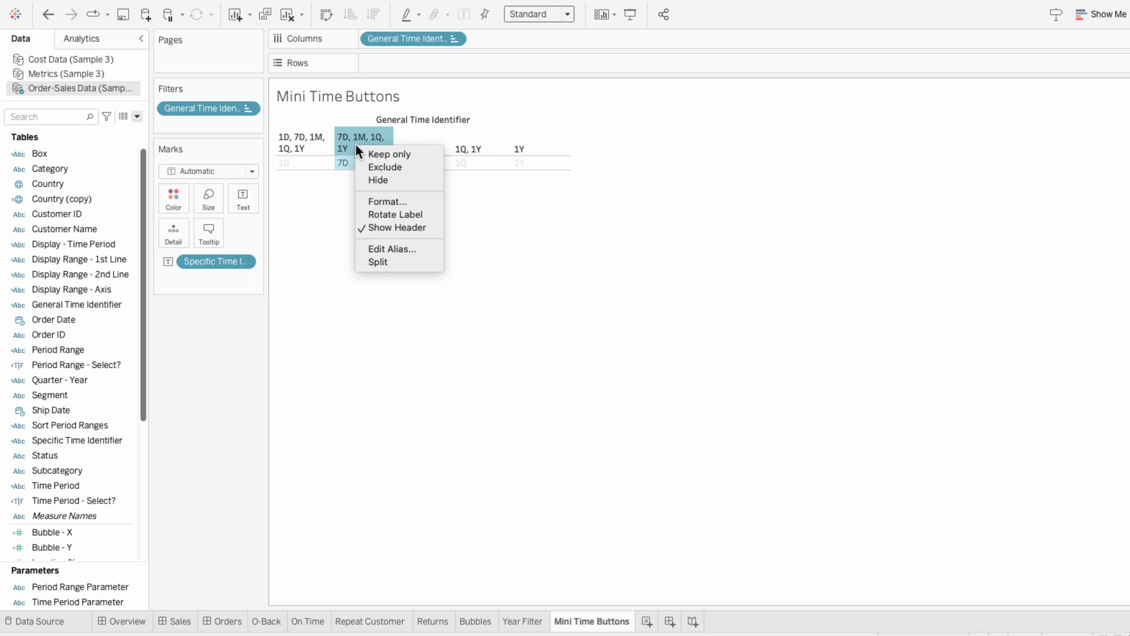
left_click(378, 227)
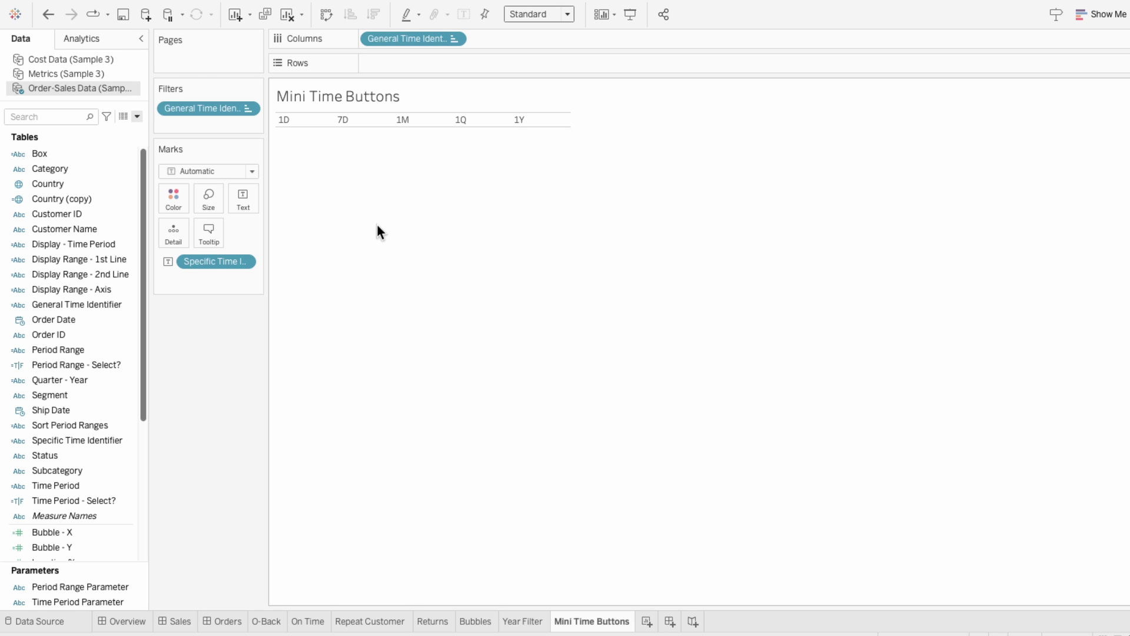
Step: Create a parameter named "Mini Time Buttons Param" with the String data type and a List of allowable values
left_click(137, 116)
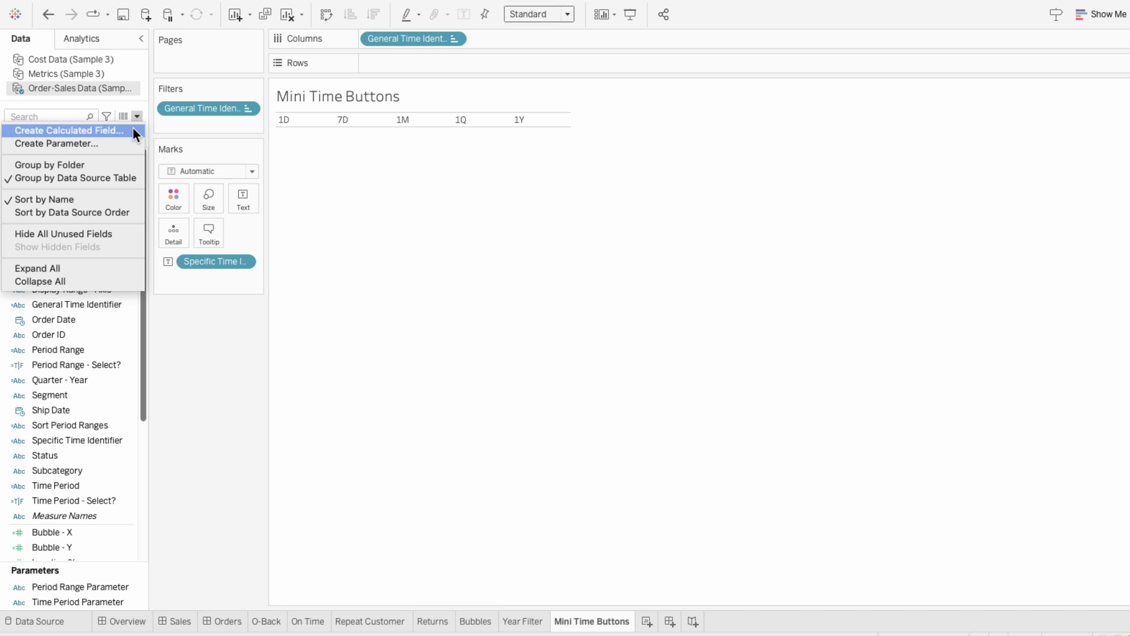
left_click(130, 142)
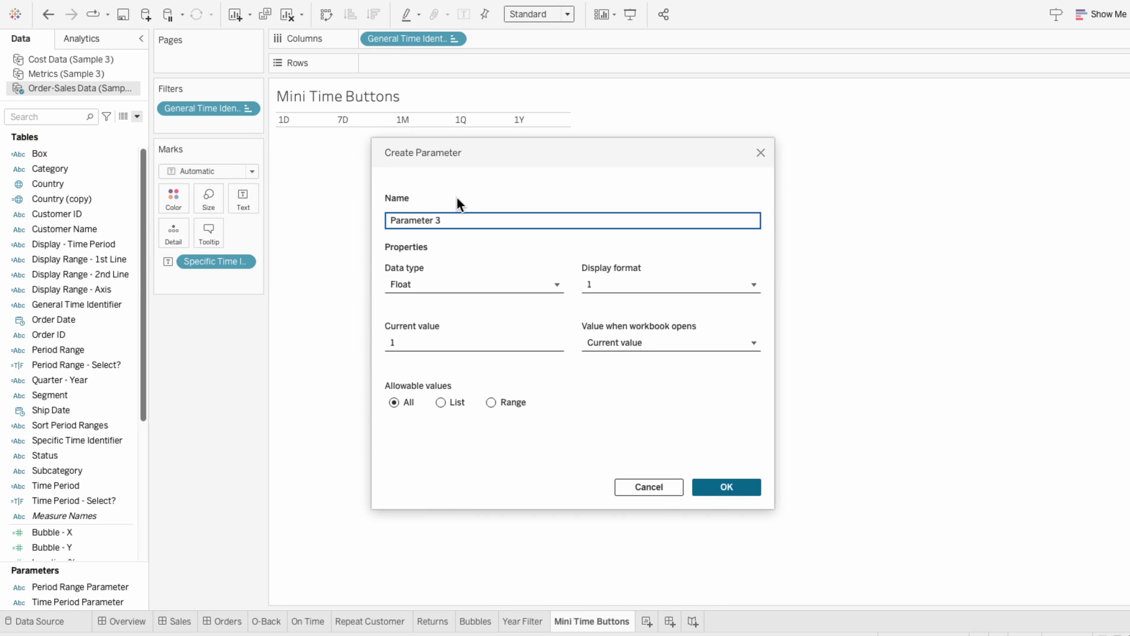
type("Mini Time Buttons Param")
left_click(407, 283)
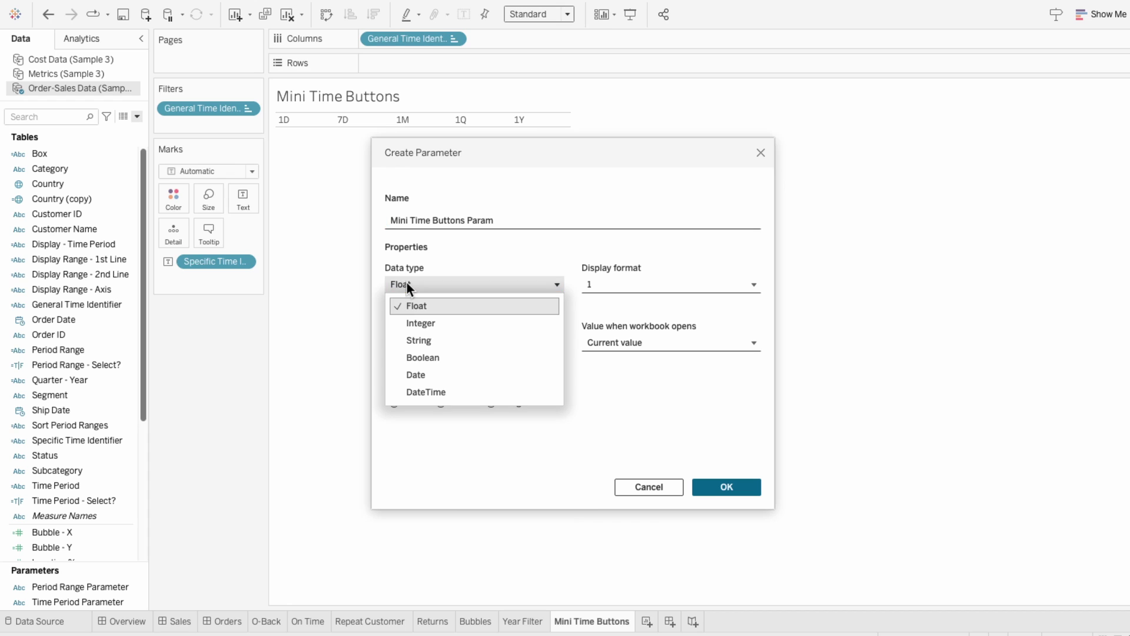
left_click(418, 336)
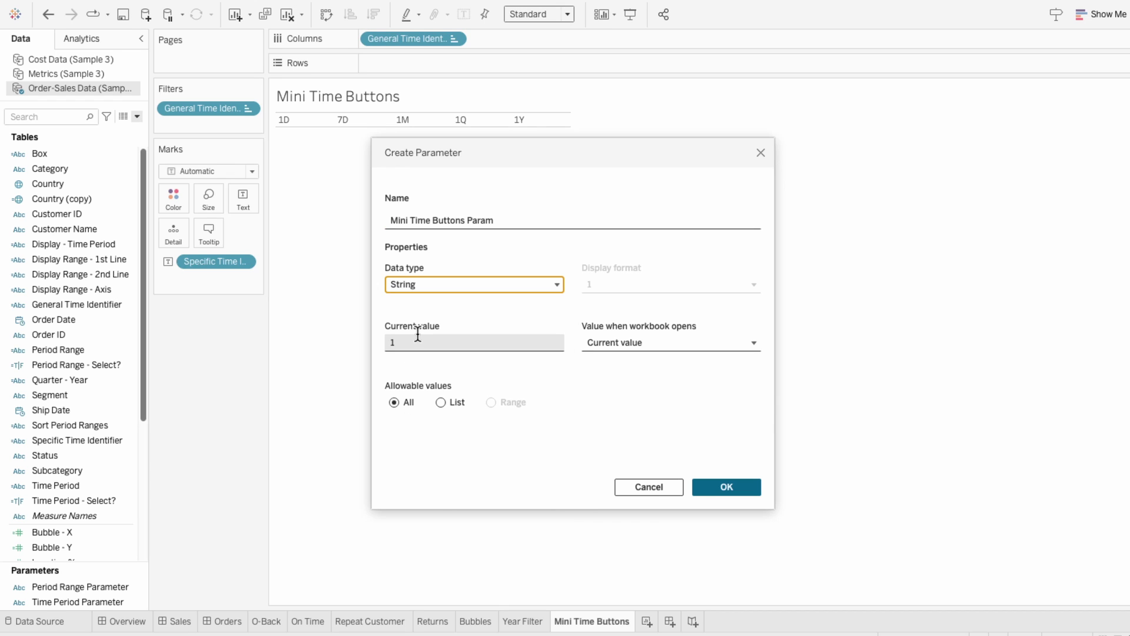
left_click(450, 399)
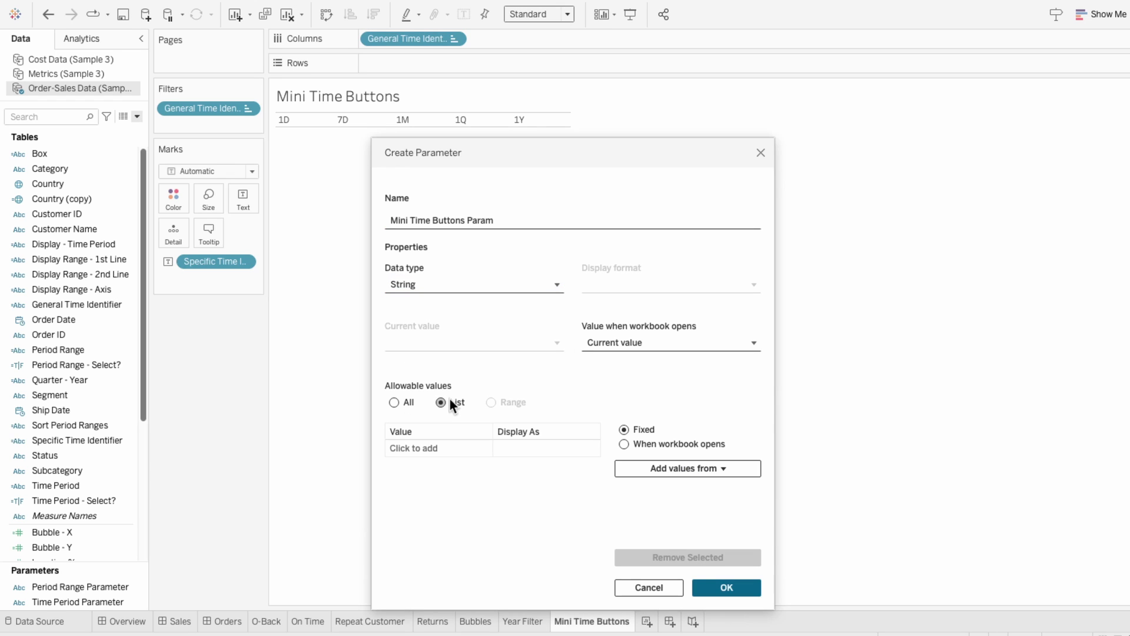
Step: Fill the parameter's list from Specific Time Identifier in Order-Sales Data (Sample 3), save it and show the parameter control on the sheet
left_click(656, 469)
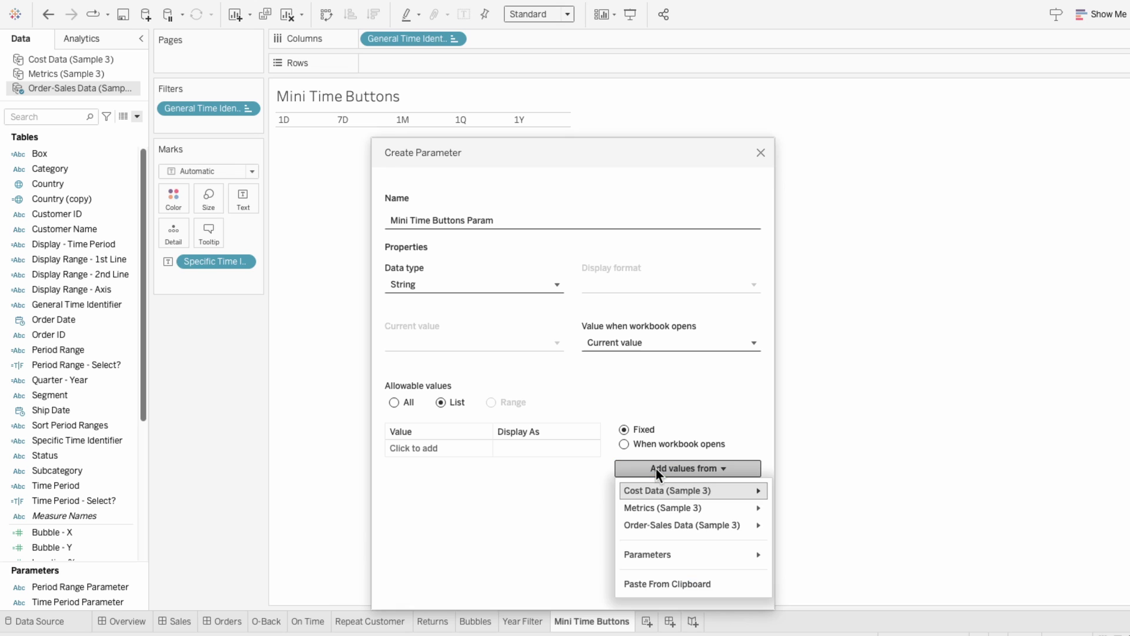
mouse_move(654, 531)
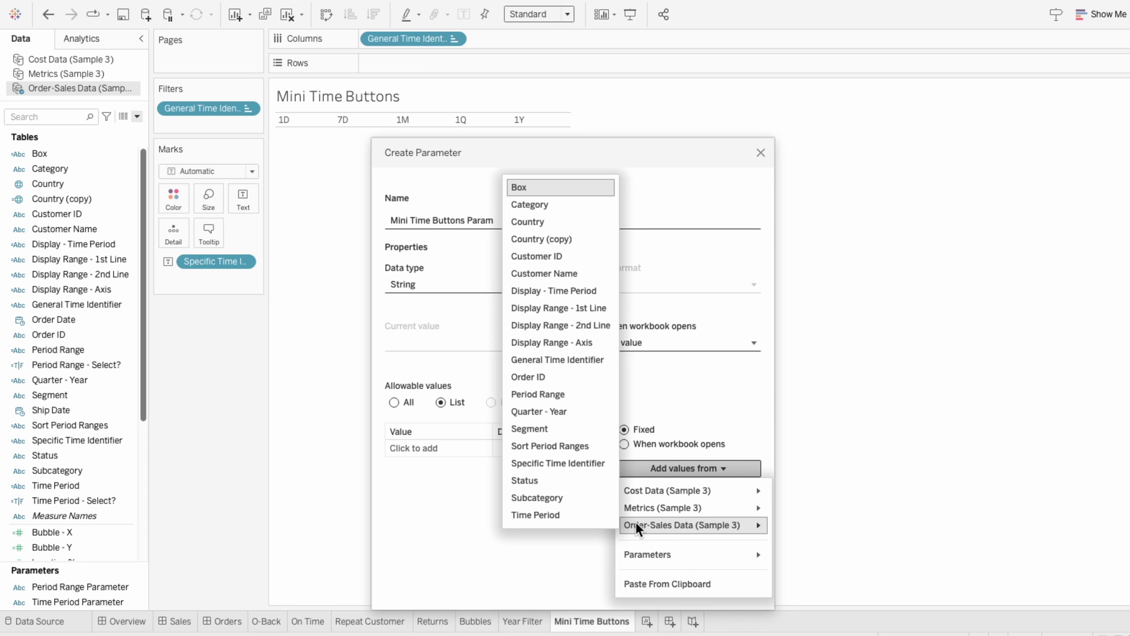
left_click(591, 468)
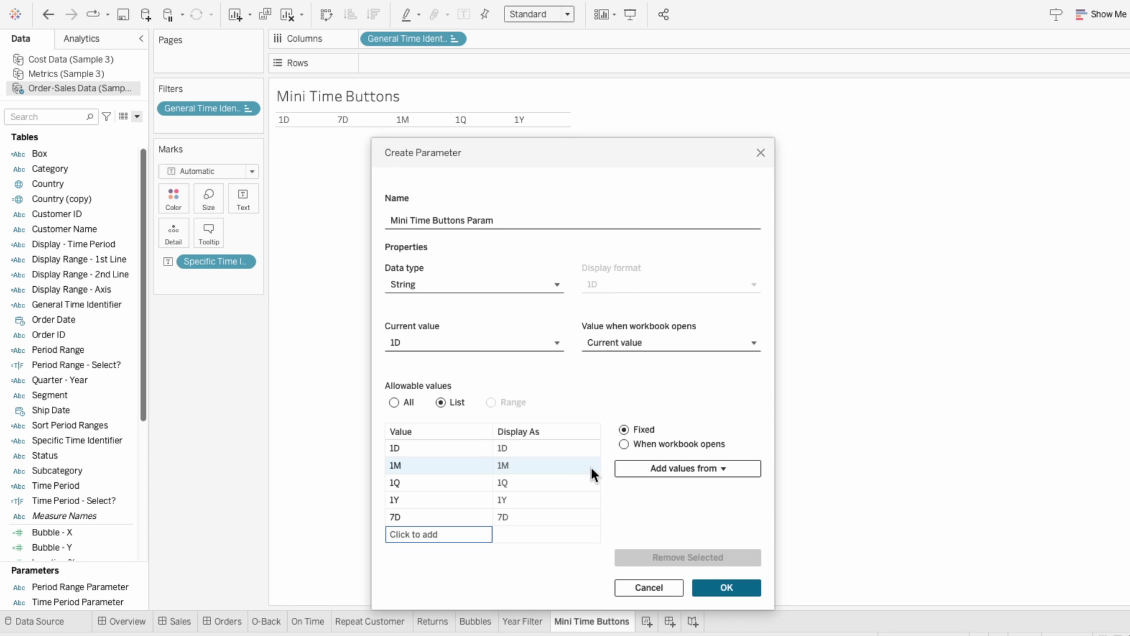
left_click(746, 590)
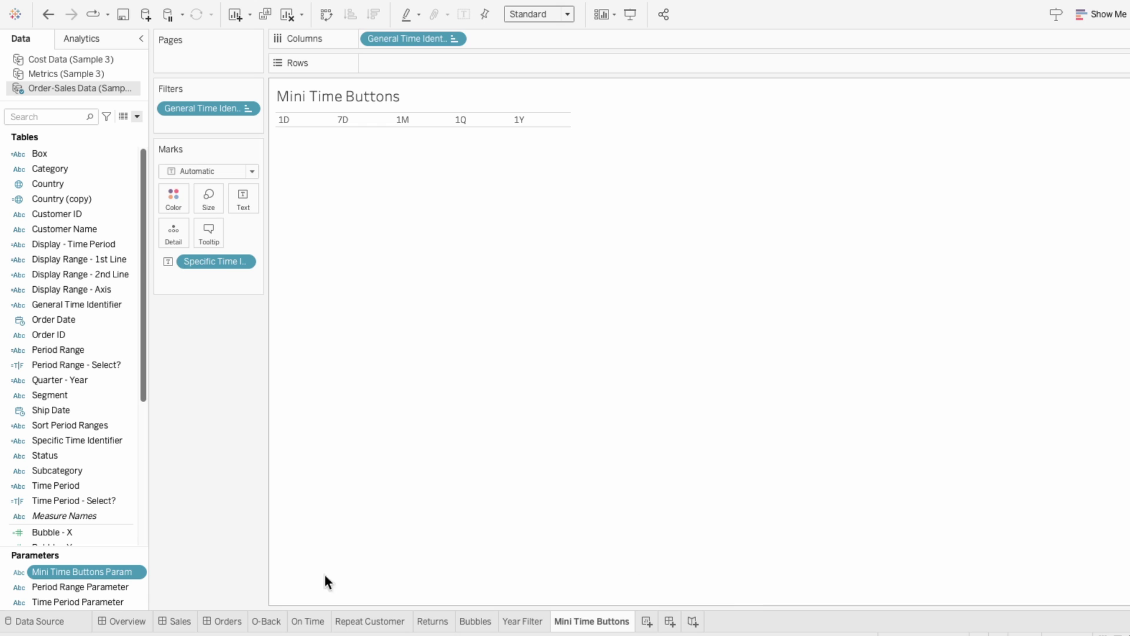
right_click(116, 570)
left_click(178, 331)
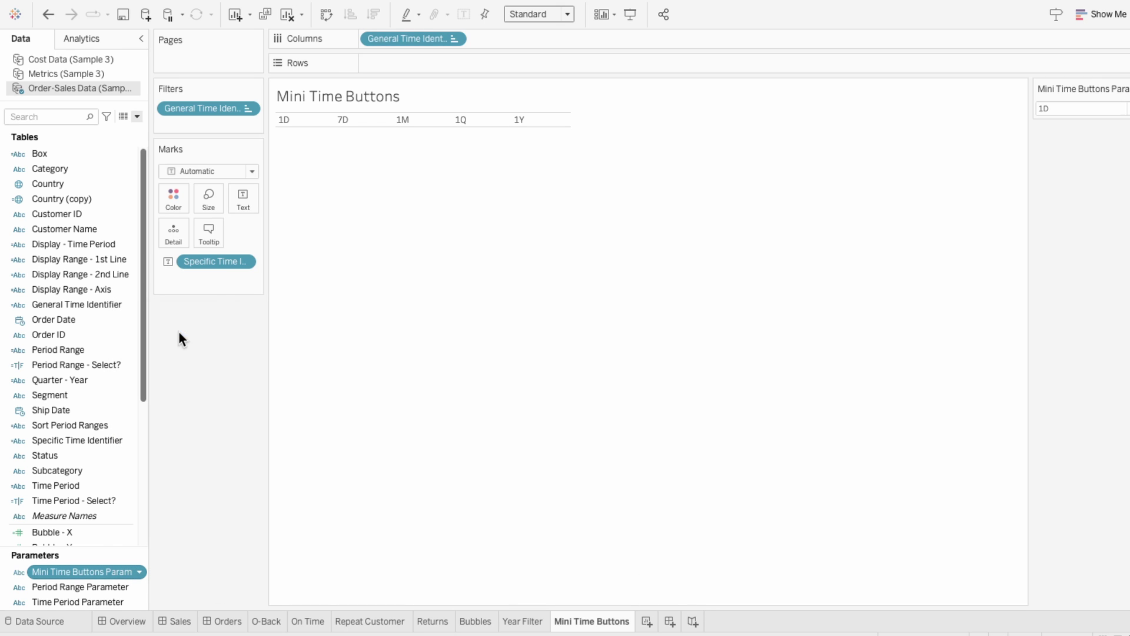
Step: Start a new calculated field named "Specific Time - Select?"
left_click(136, 116)
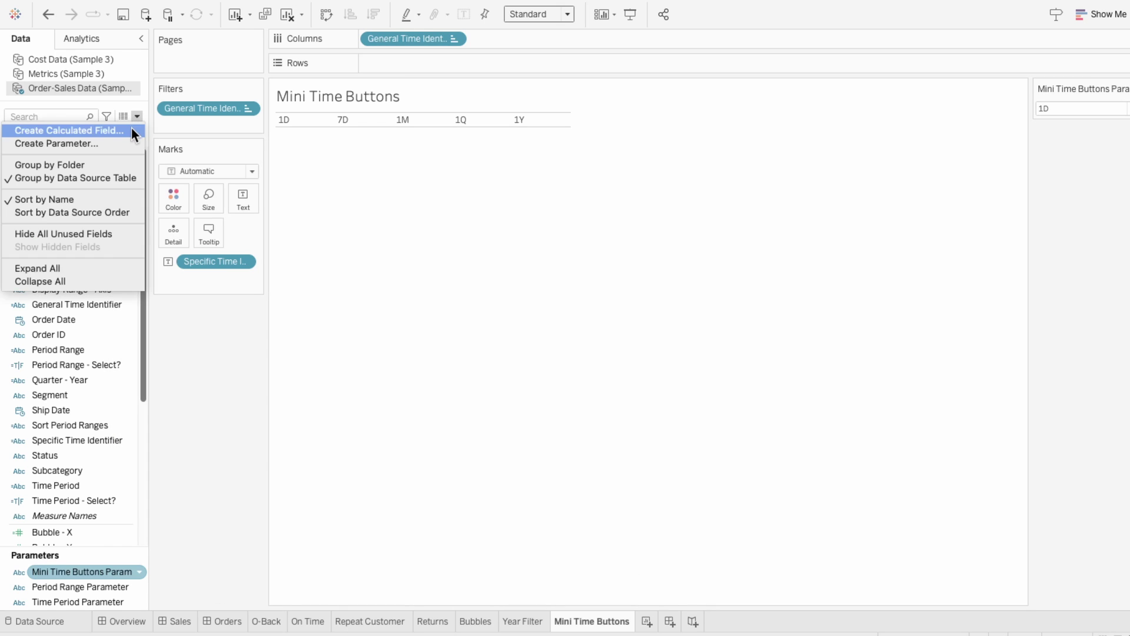
left_click(132, 128)
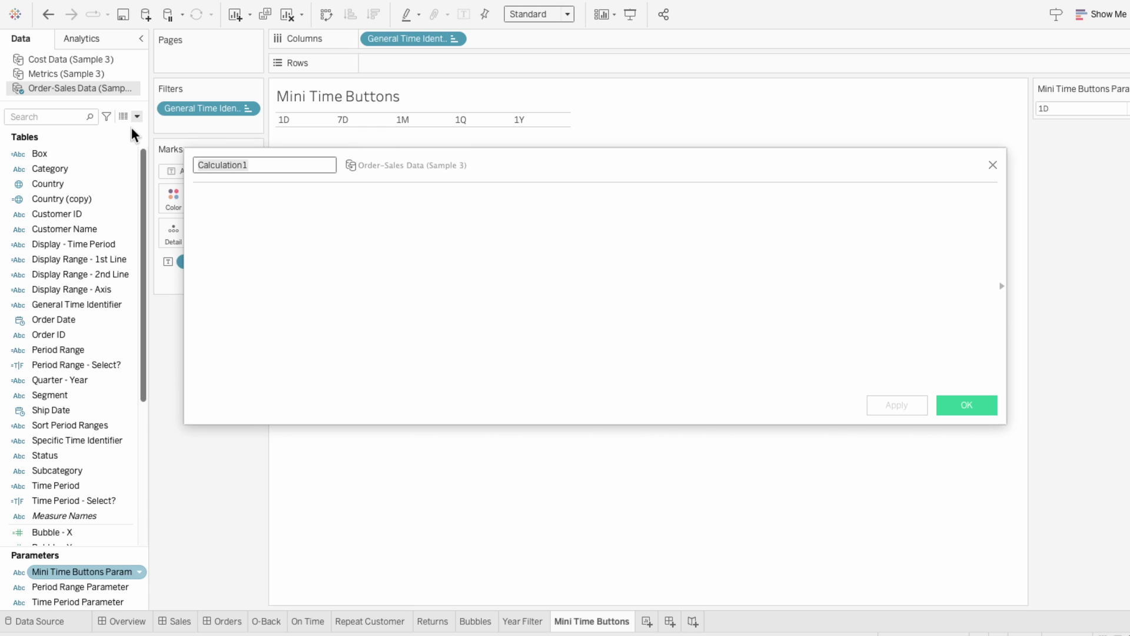
type("Specific Tim")
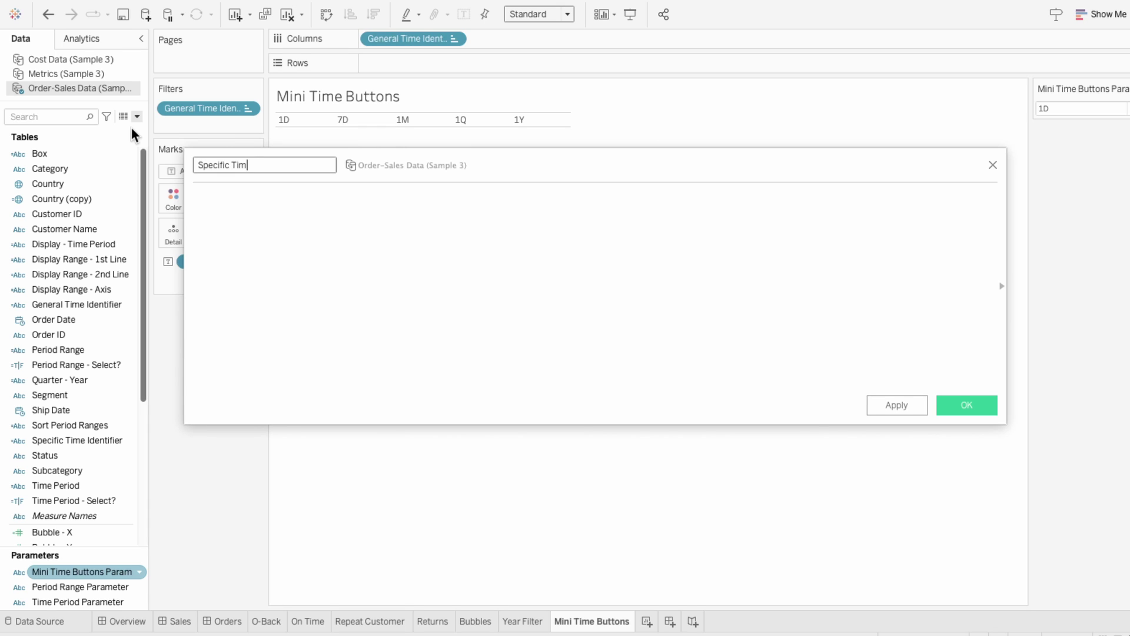
type("e - Select?")
key("Tab")
Step: Enter the formula IF [Specific Time Identifier] = [Mini Time Buttons Param] THEN "T" ELSE "F" END
type("IF spe")
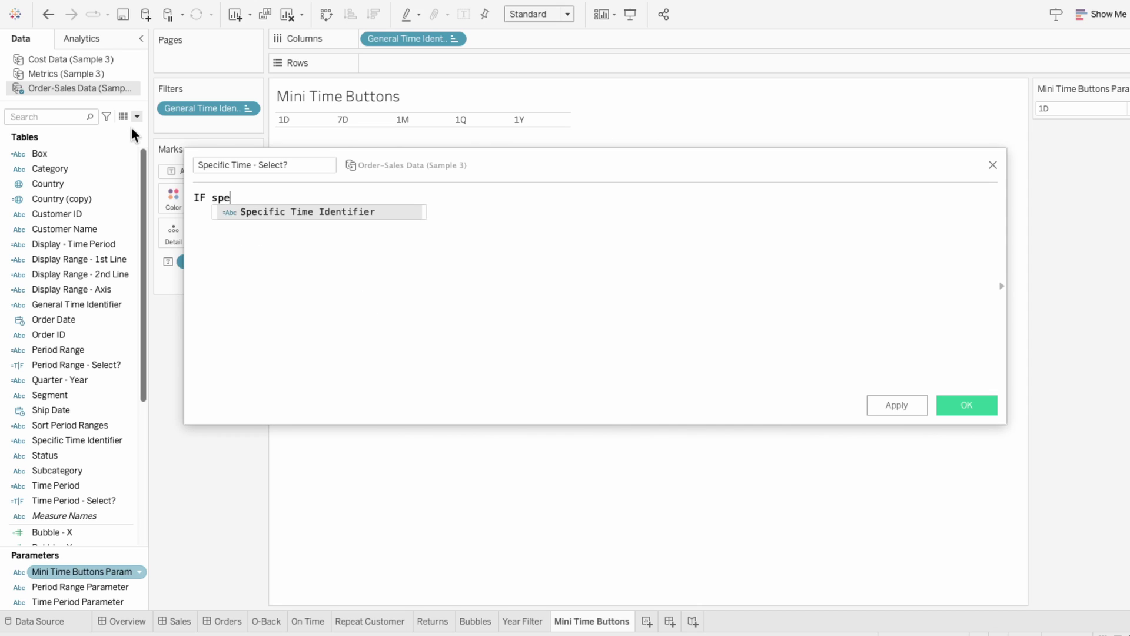
key("Return")
type("= ")
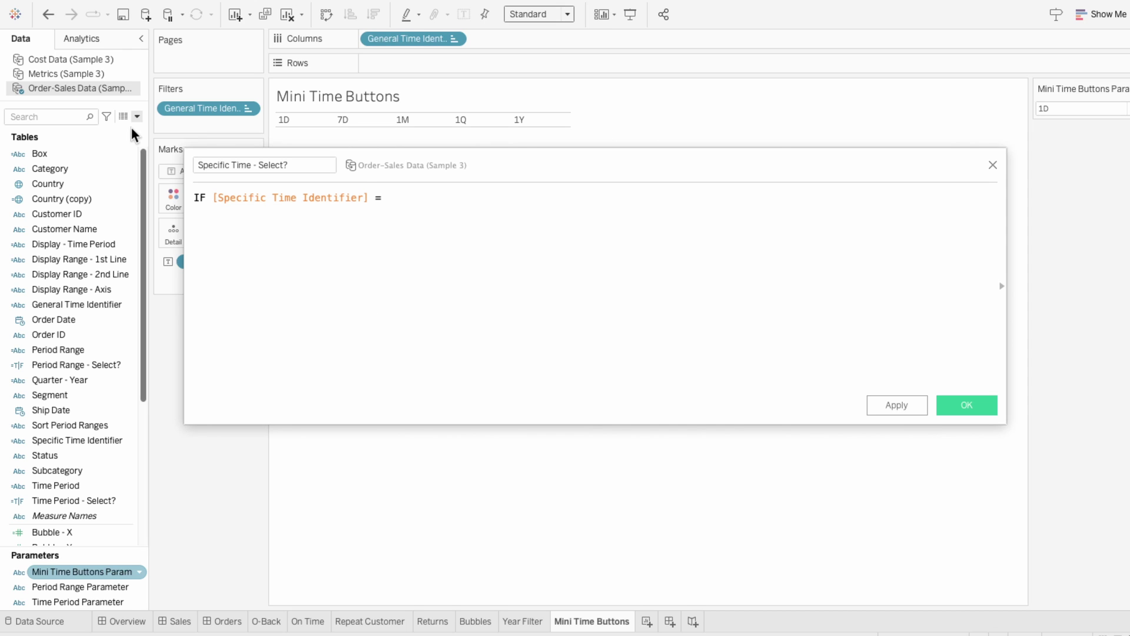
type("mini")
key("Return")
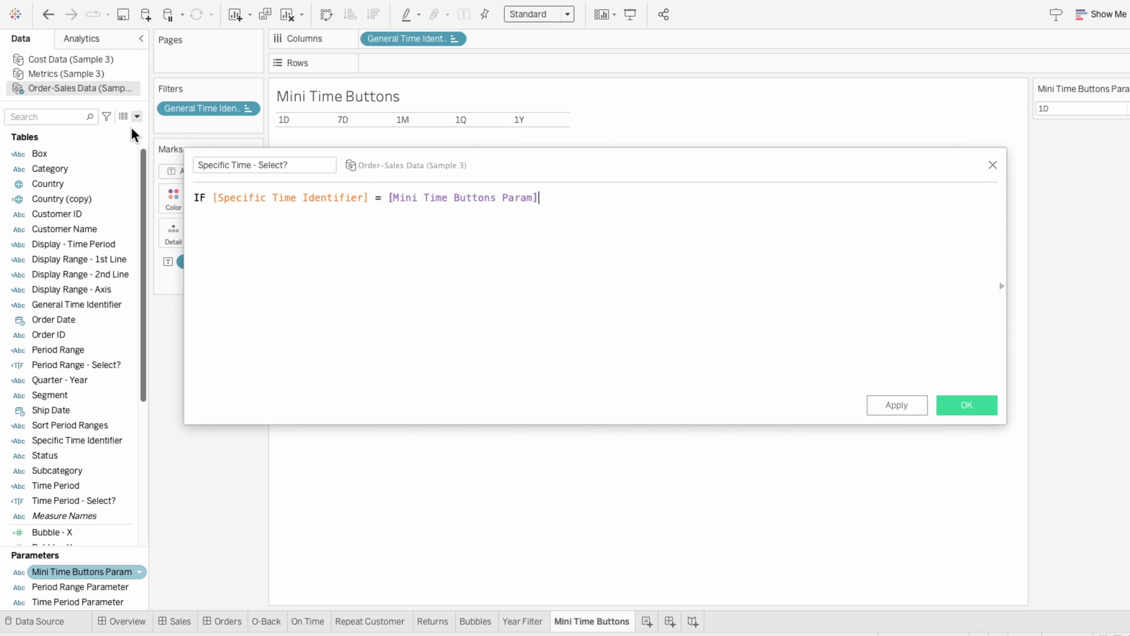
type("THEN \"T\" ELSE \"F\" END")
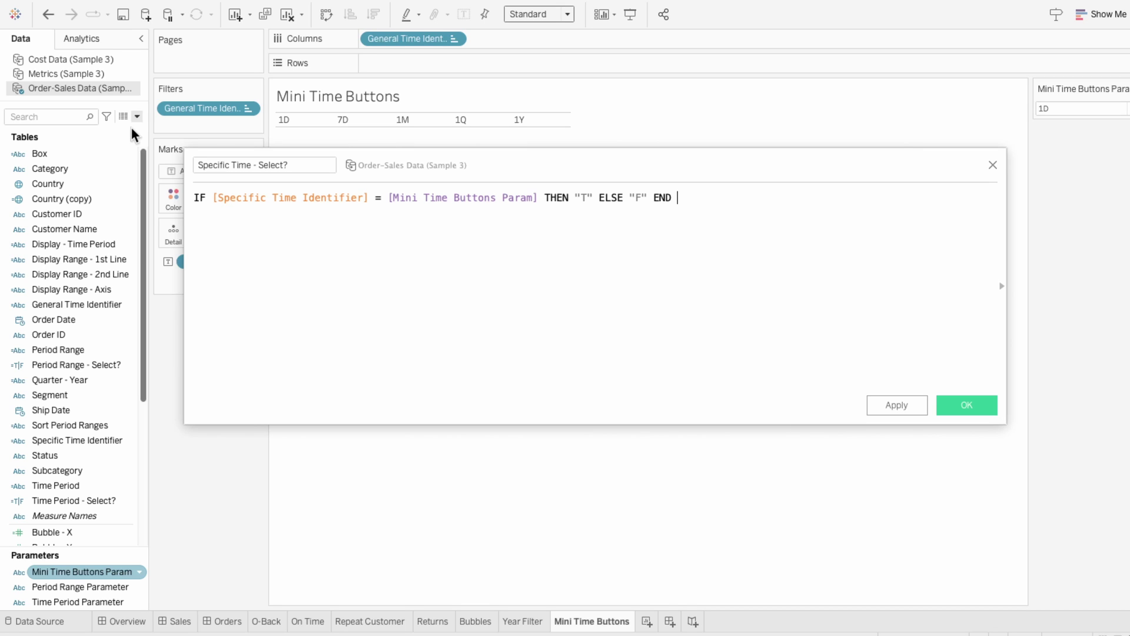
Step: Append + [Specific Time Identifier] to the formula and save the calculated field
type("+ spec")
key("Return")
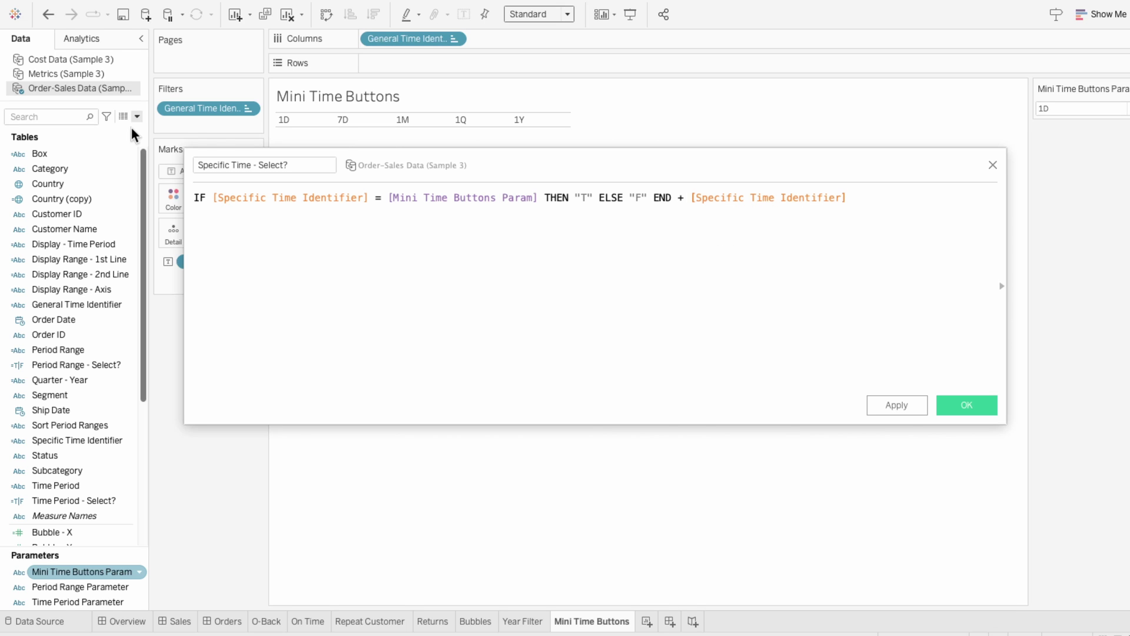
left_click(956, 408)
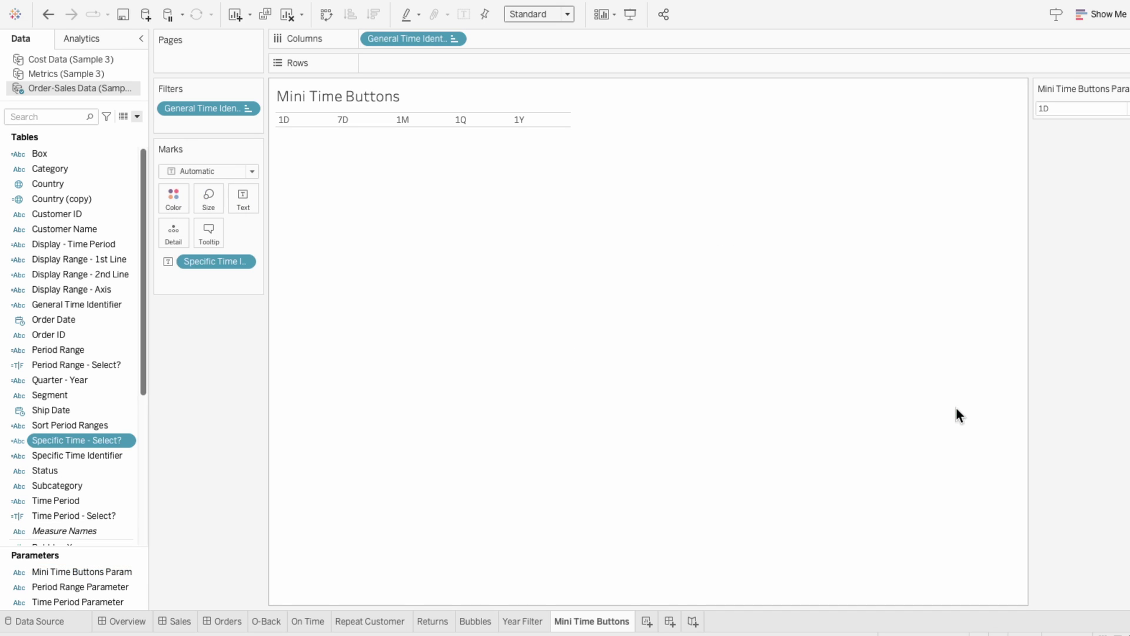
Step: Change the mark type to Shape and use Specific Time - Select? to set the marks' shapes
left_click(189, 171)
left_click(198, 287)
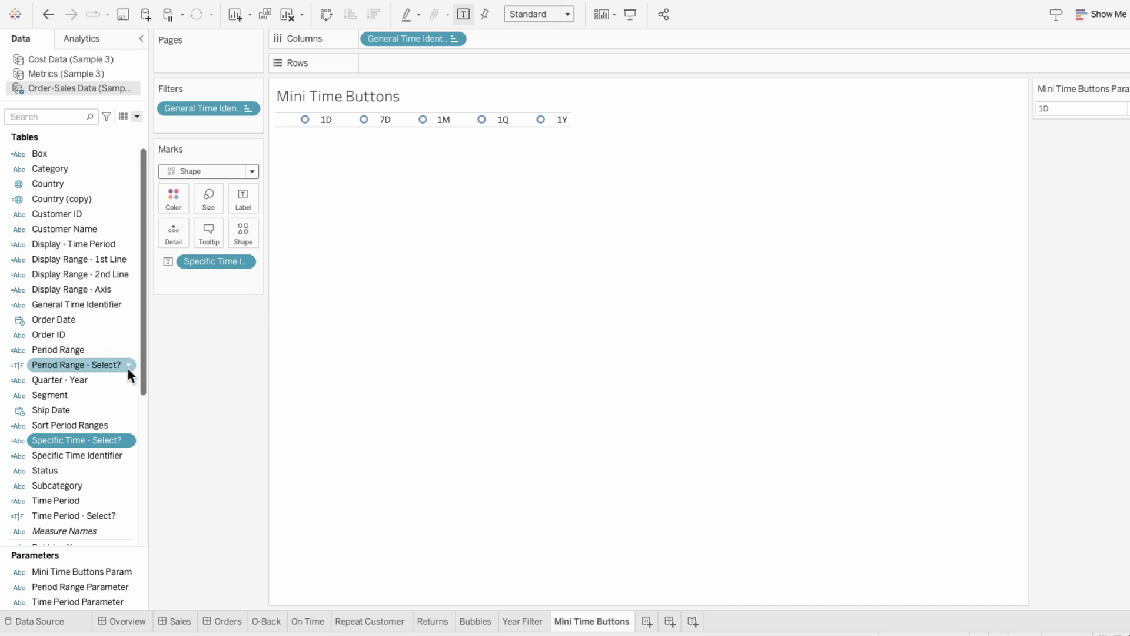
left_click_drag(83, 437, 184, 281)
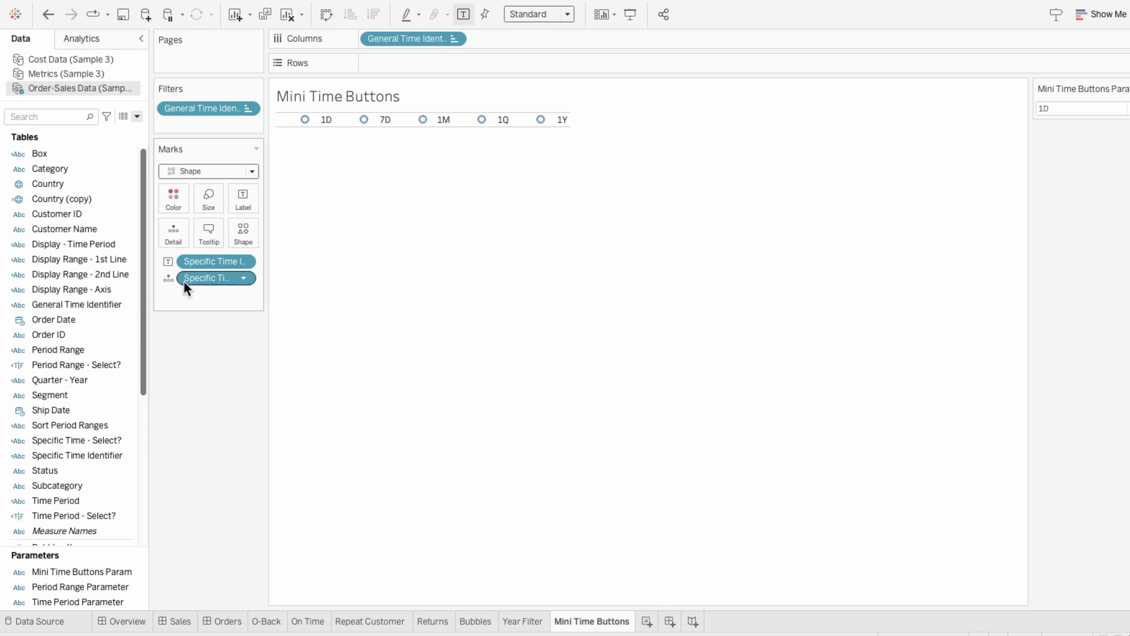
left_click(170, 279)
left_click(190, 366)
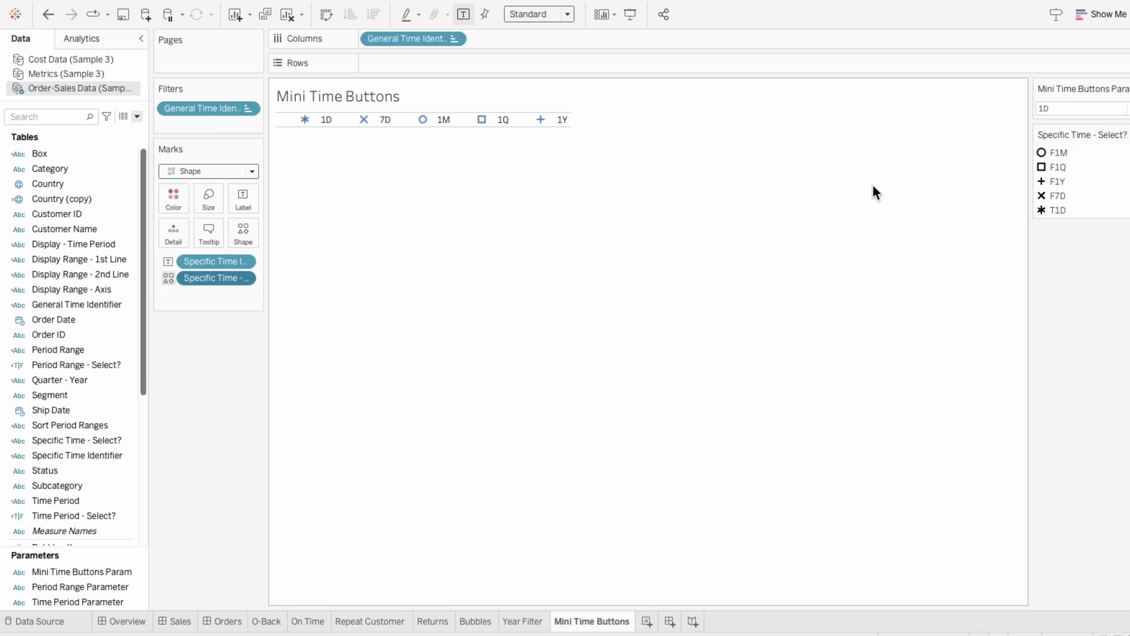
Step: Edit the shapes with the Time Period Shapes palette, assigning the plain grey rectangle to F1M, F1Q and F7D
left_click(1126, 135)
left_click(1112, 148)
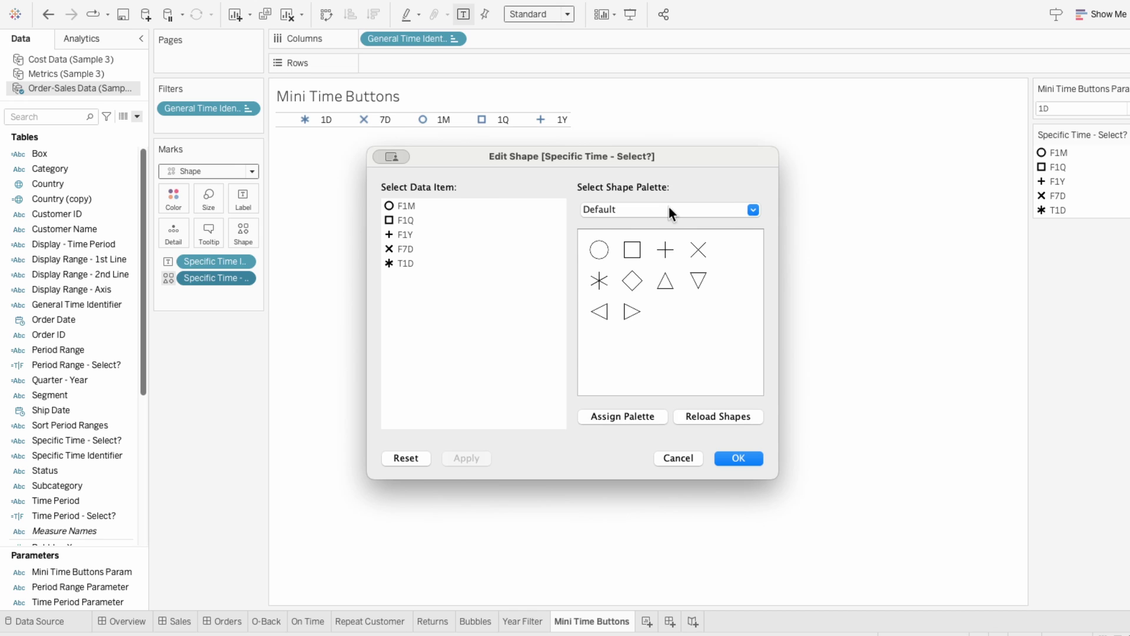
left_click(668, 209)
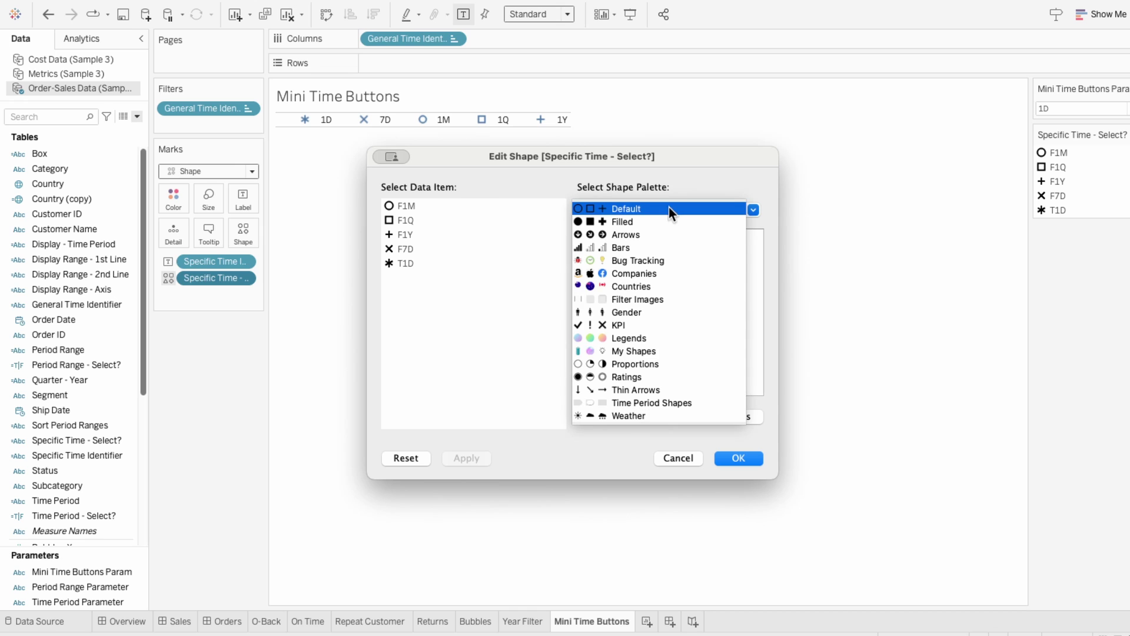
left_click(665, 403)
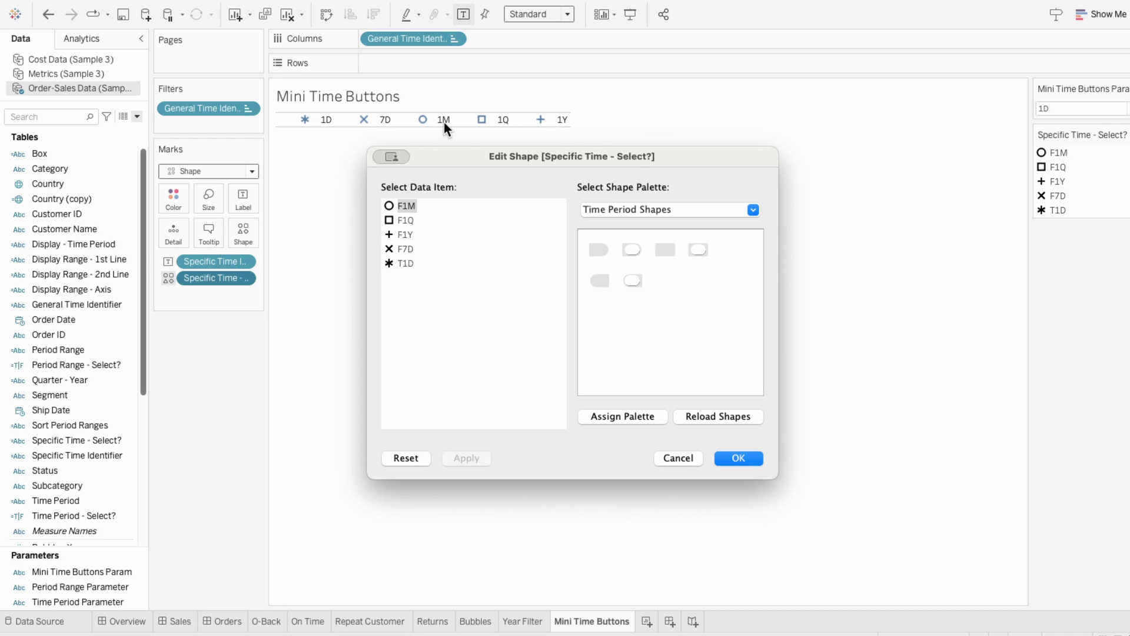
left_click(662, 250)
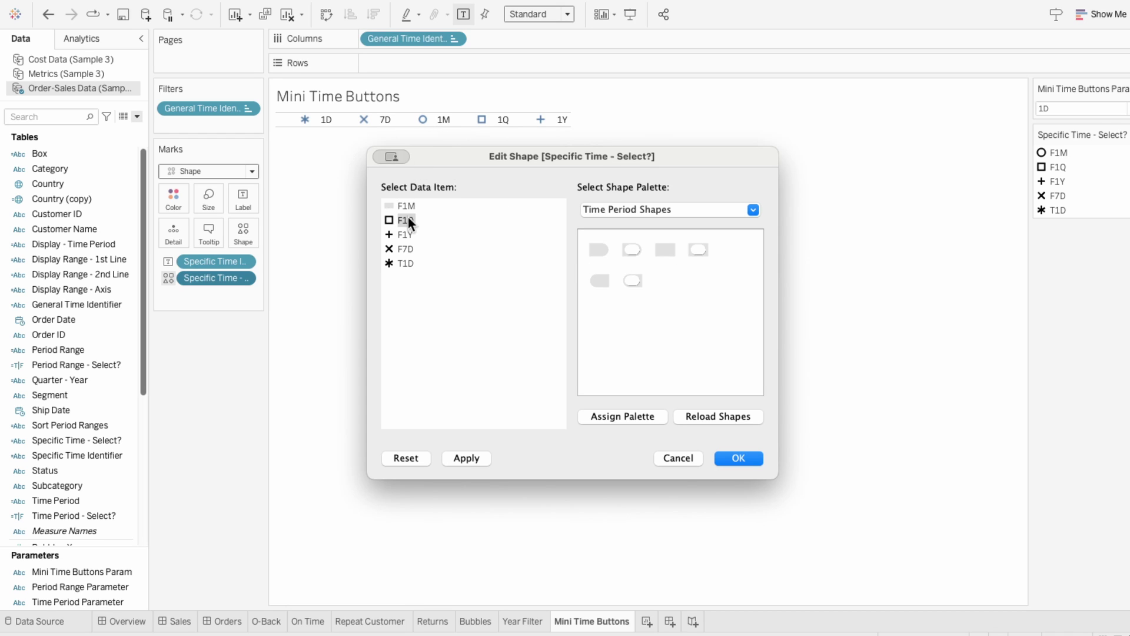
left_click(657, 247)
left_click(666, 250)
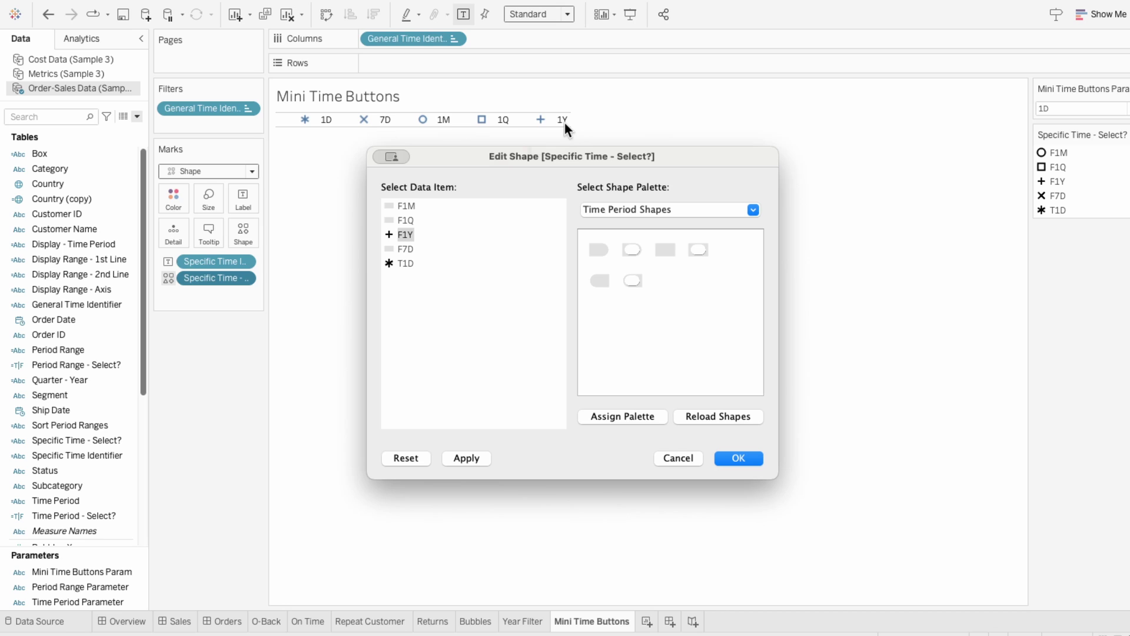
Step: Assign the right-rounded grey shape to F1Y and the white button with left-rounded grey edge to T1D, and apply the shapes
left_click(604, 248)
left_click(631, 281)
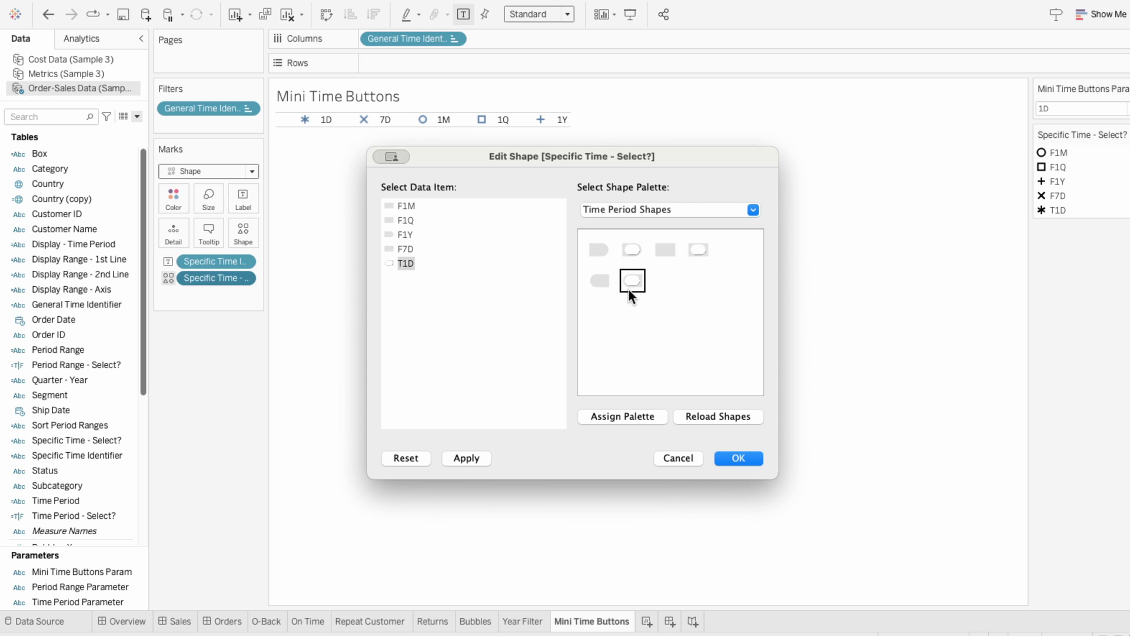
left_click(734, 457)
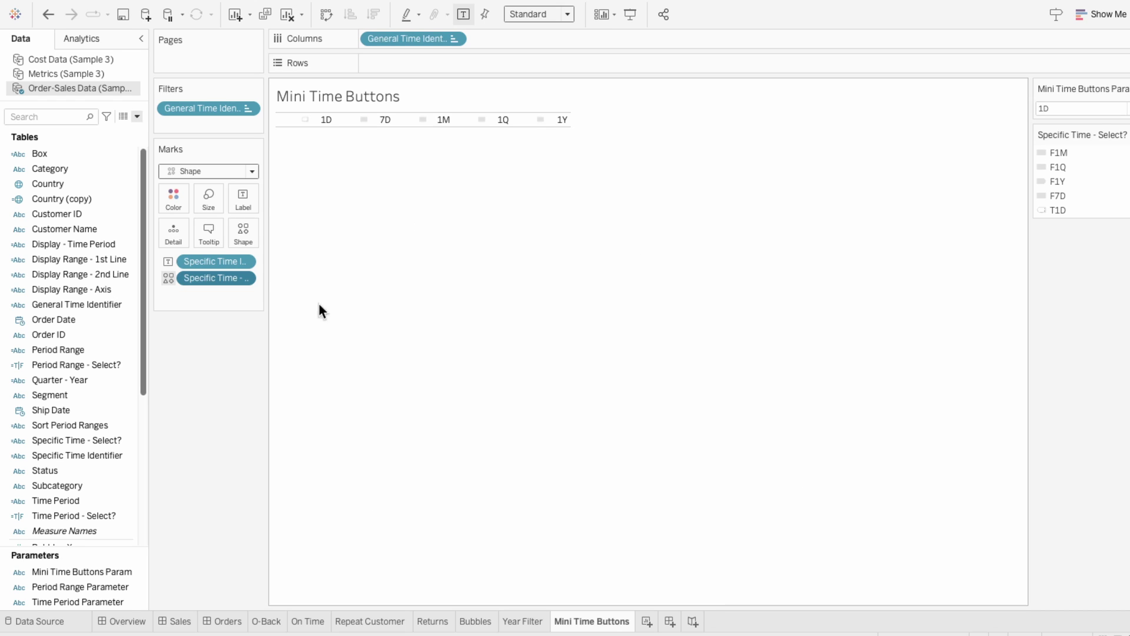
Step: Make the row taller and enlarge the shape marks until they join into one continuous button bar
left_click(217, 206)
left_click_drag(247, 231, 253, 232)
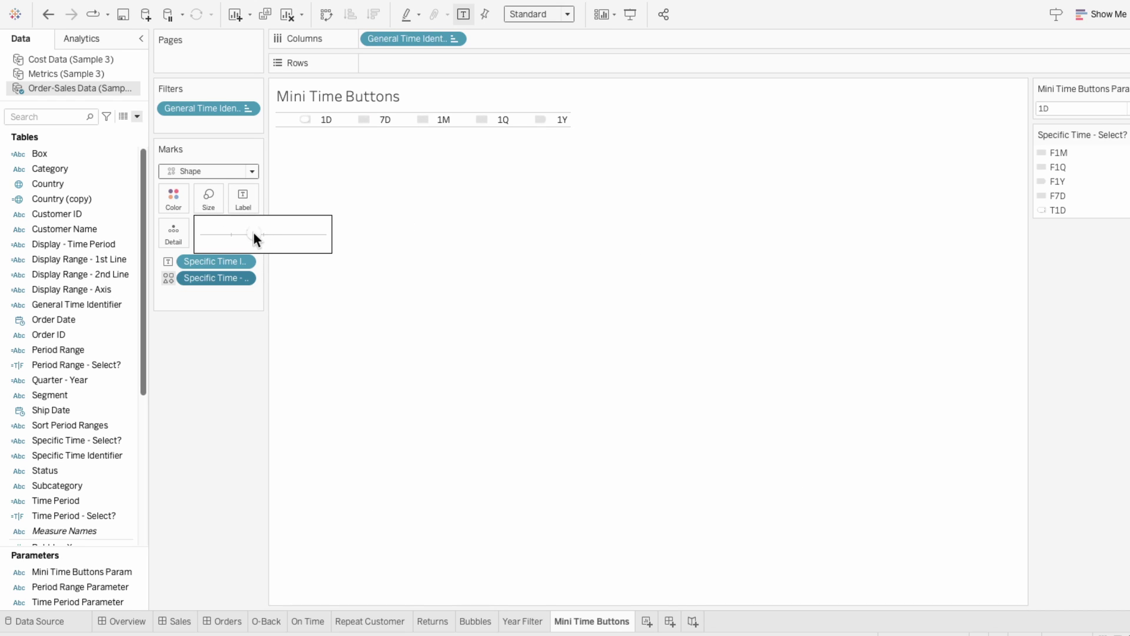
left_click(395, 140)
left_click_drag(393, 127, 397, 181)
left_click(217, 203)
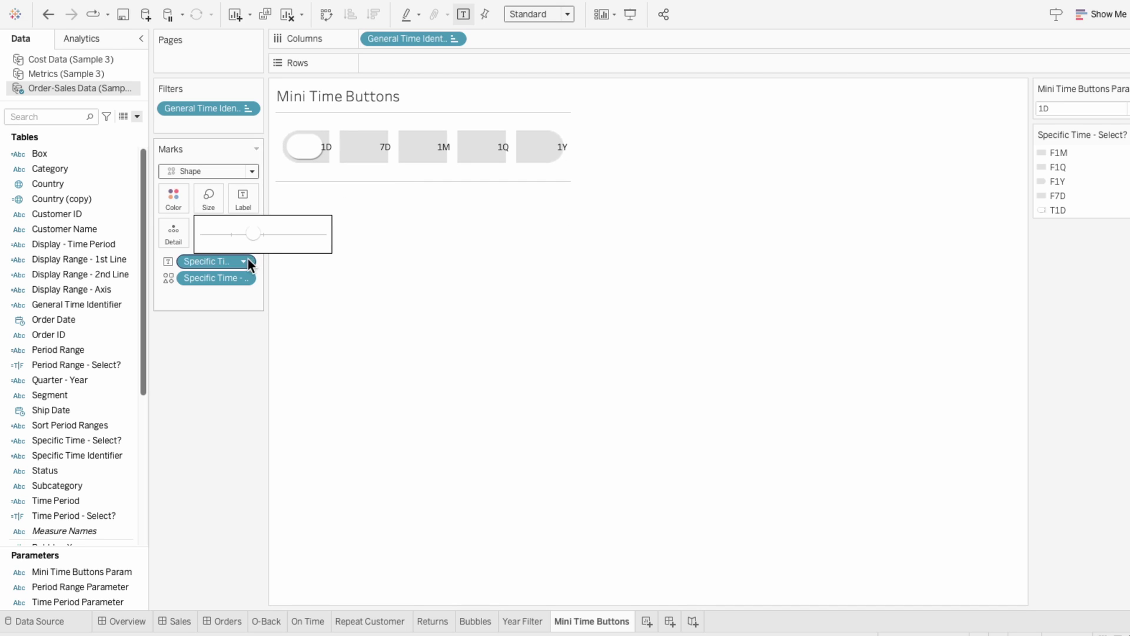
left_click_drag(260, 234, 265, 235)
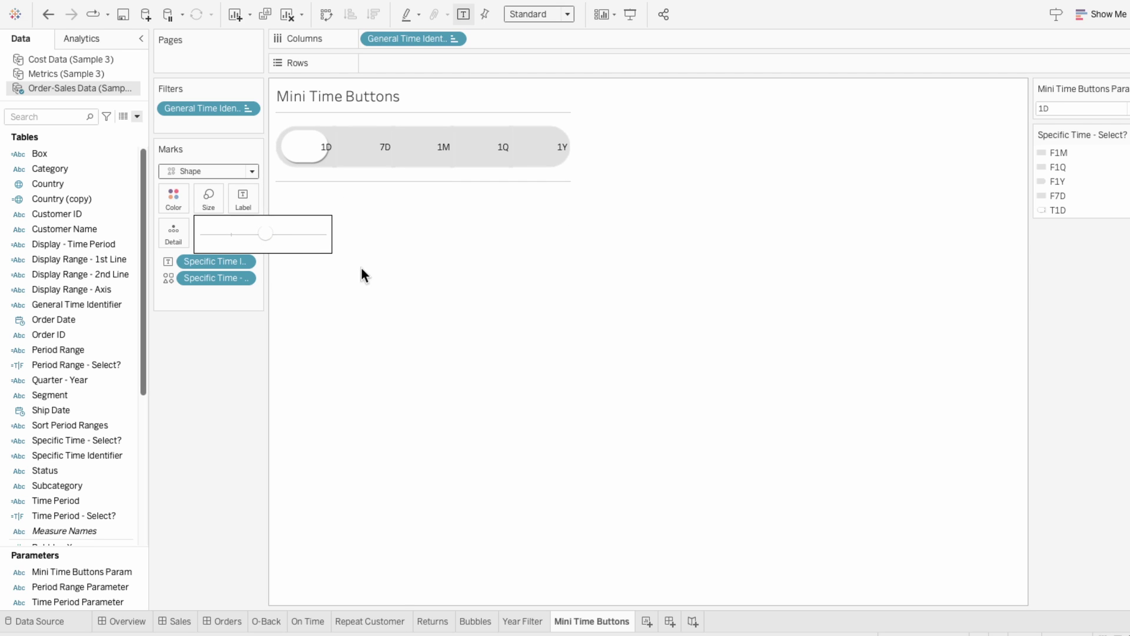
left_click(386, 291)
Step: Center the button labels horizontally within their shapes and give them a heavier Tableau font
left_click(245, 206)
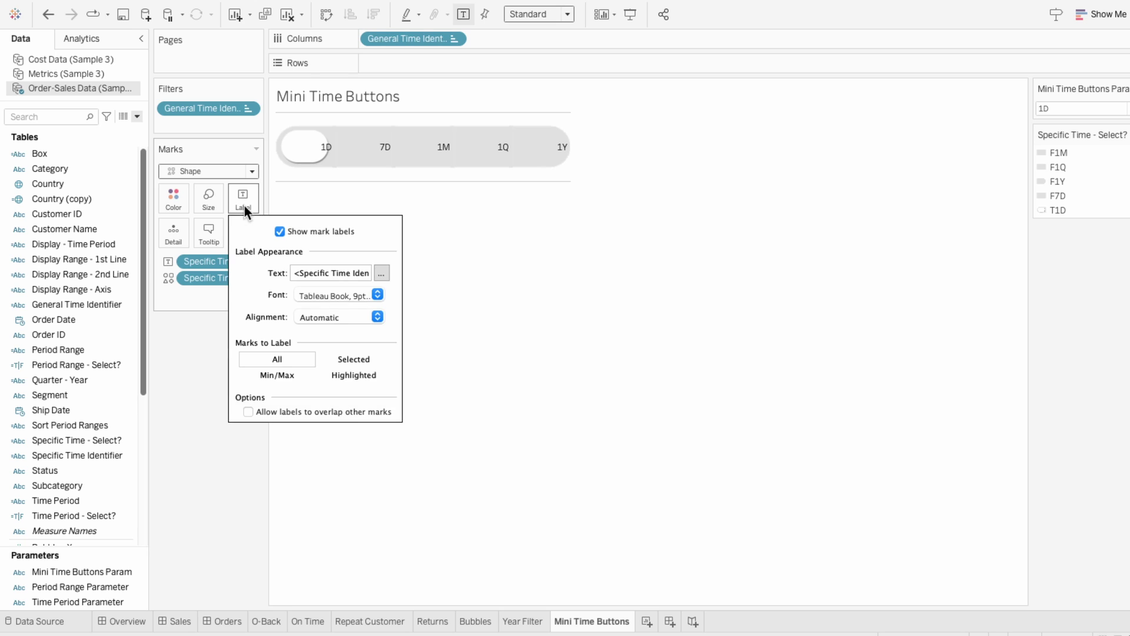
left_click(333, 317)
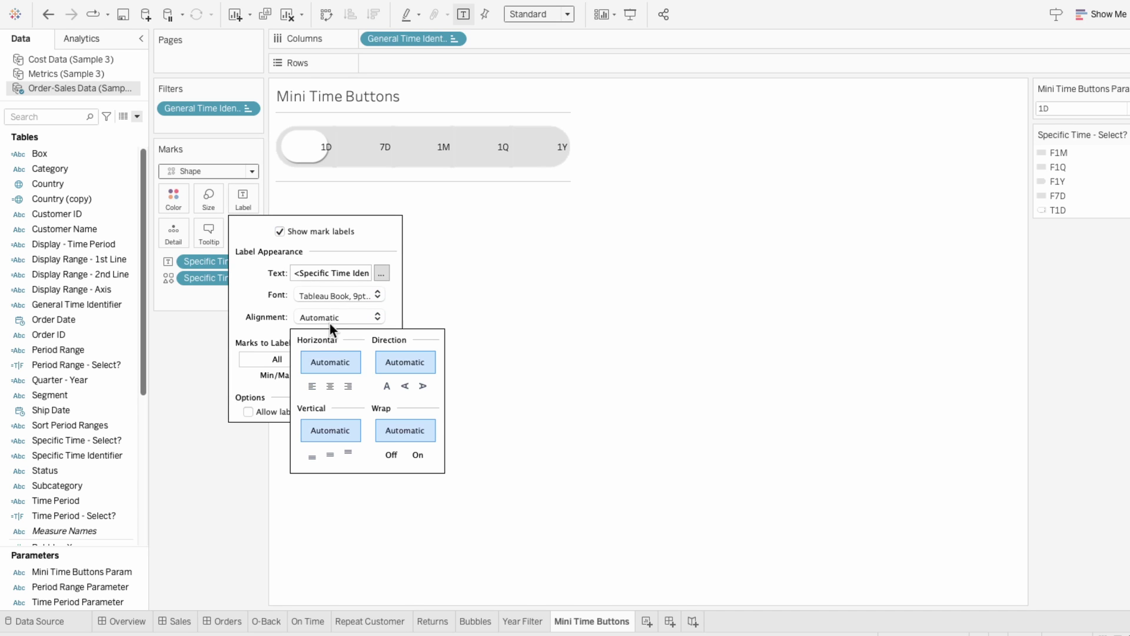
left_click(330, 386)
left_click(378, 298)
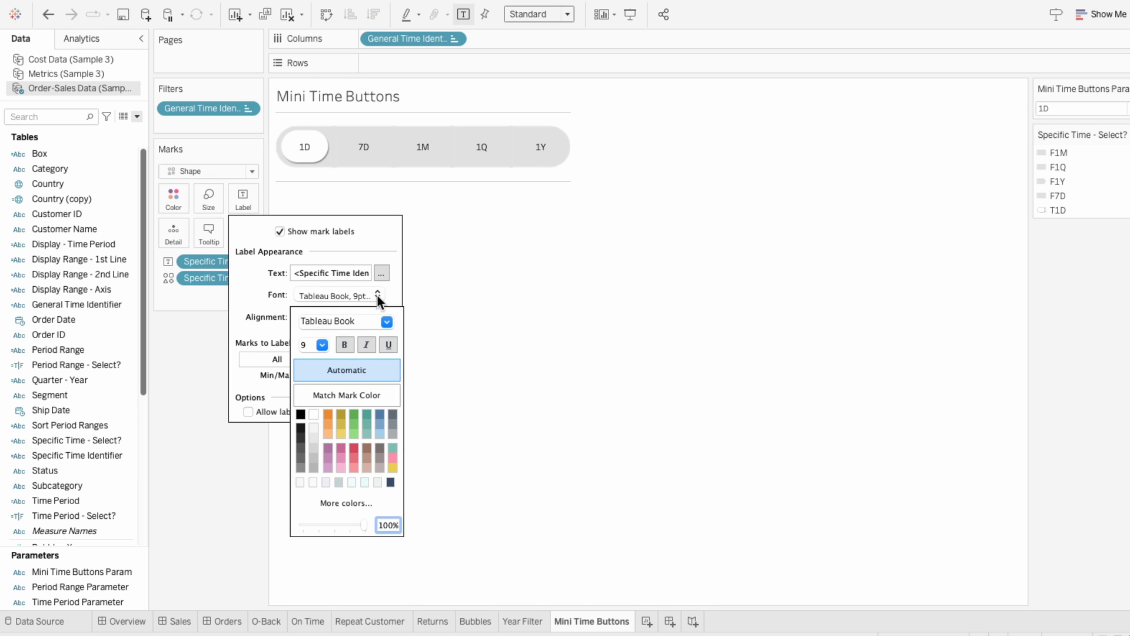
left_click(387, 322)
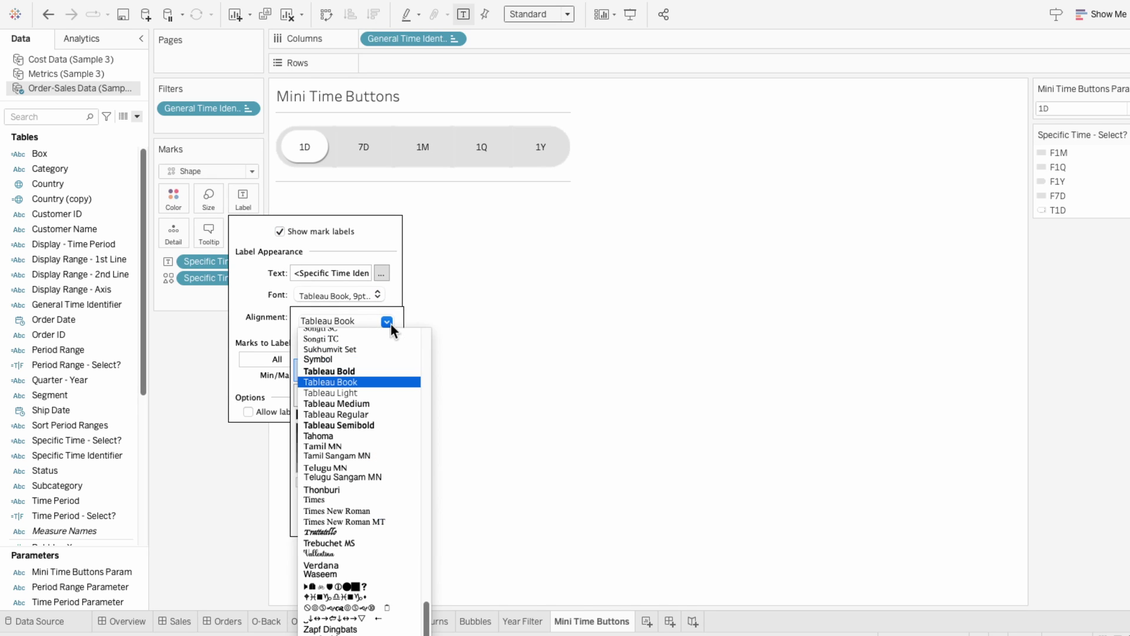
left_click(390, 419)
left_click(490, 343)
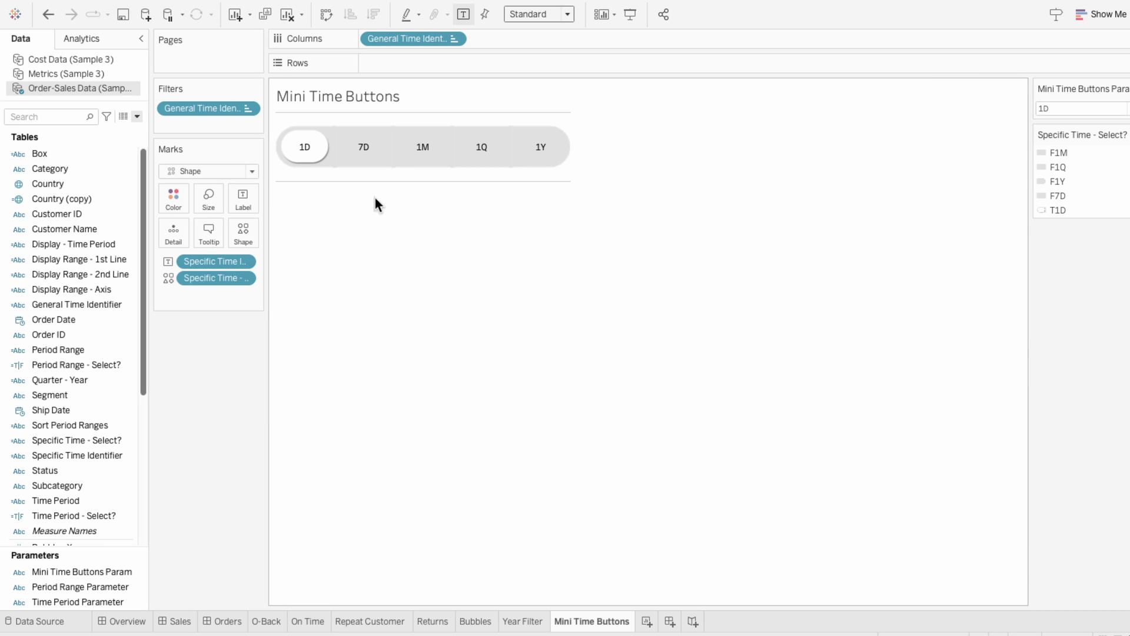
Step: Format the sheet with worksheet shading set to None and the row divider pane border set to None
right_click(362, 166)
left_click(396, 229)
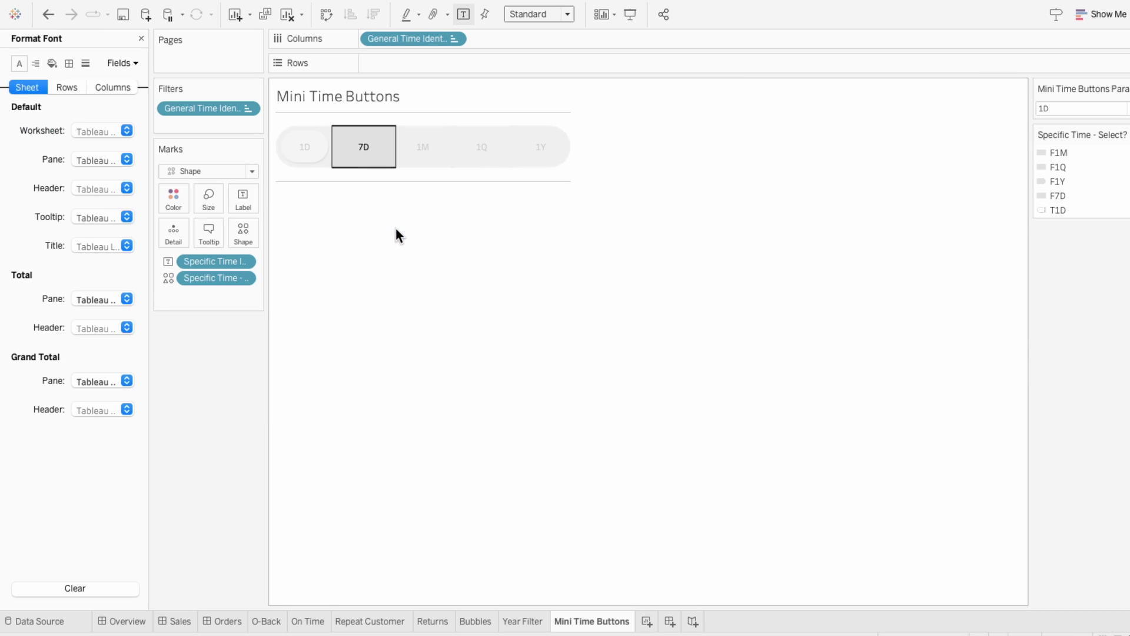
left_click(52, 64)
left_click(86, 130)
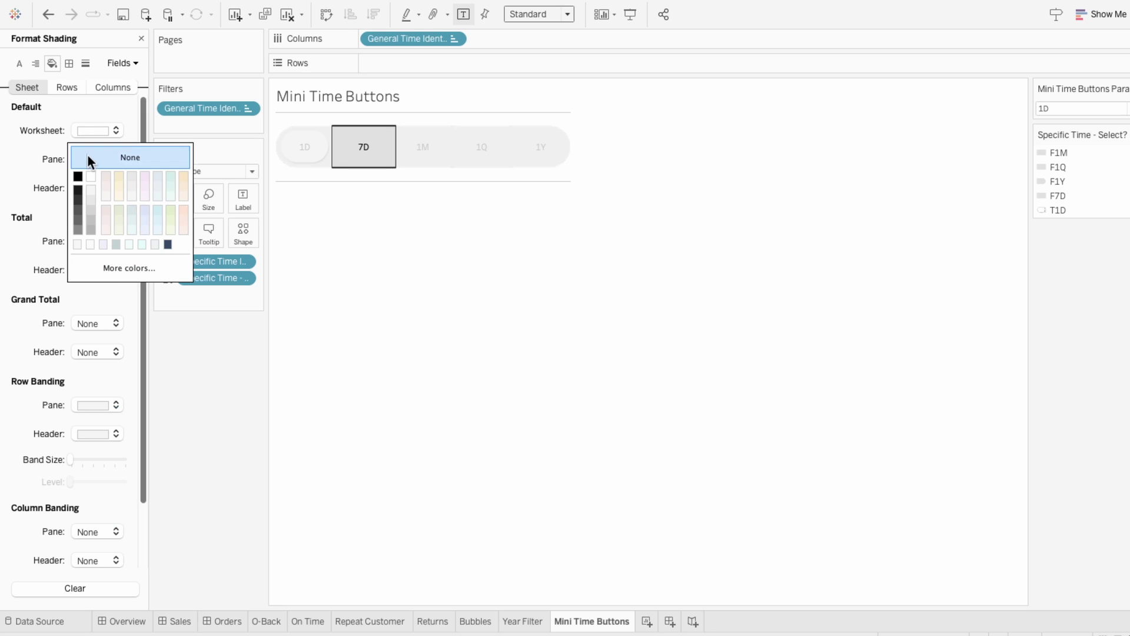
left_click(40, 143)
left_click(69, 63)
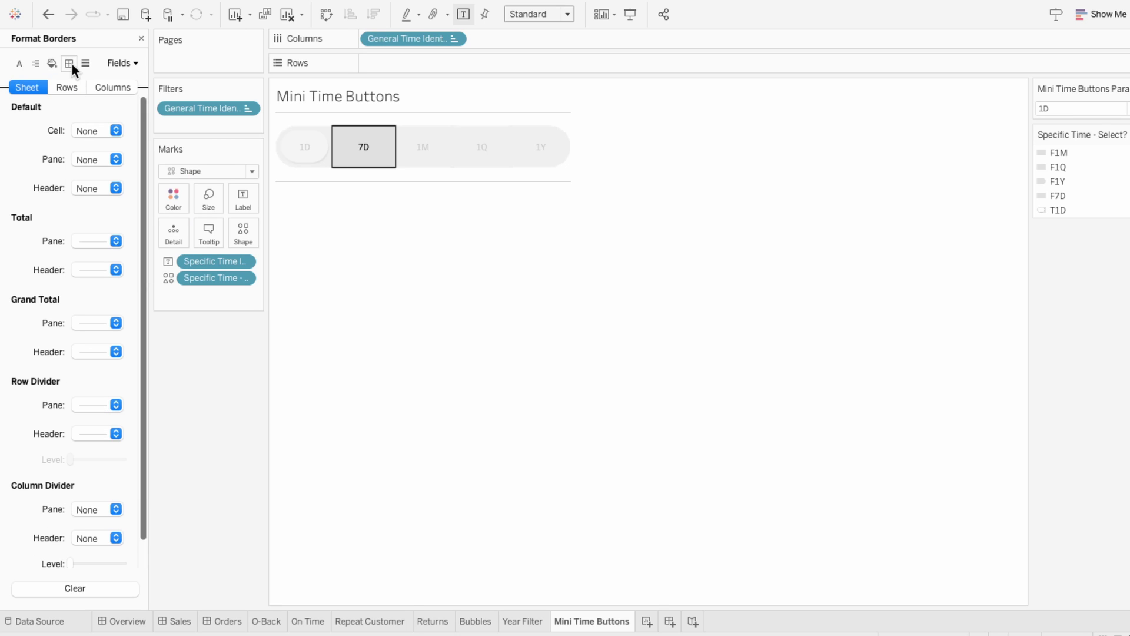
left_click(90, 404)
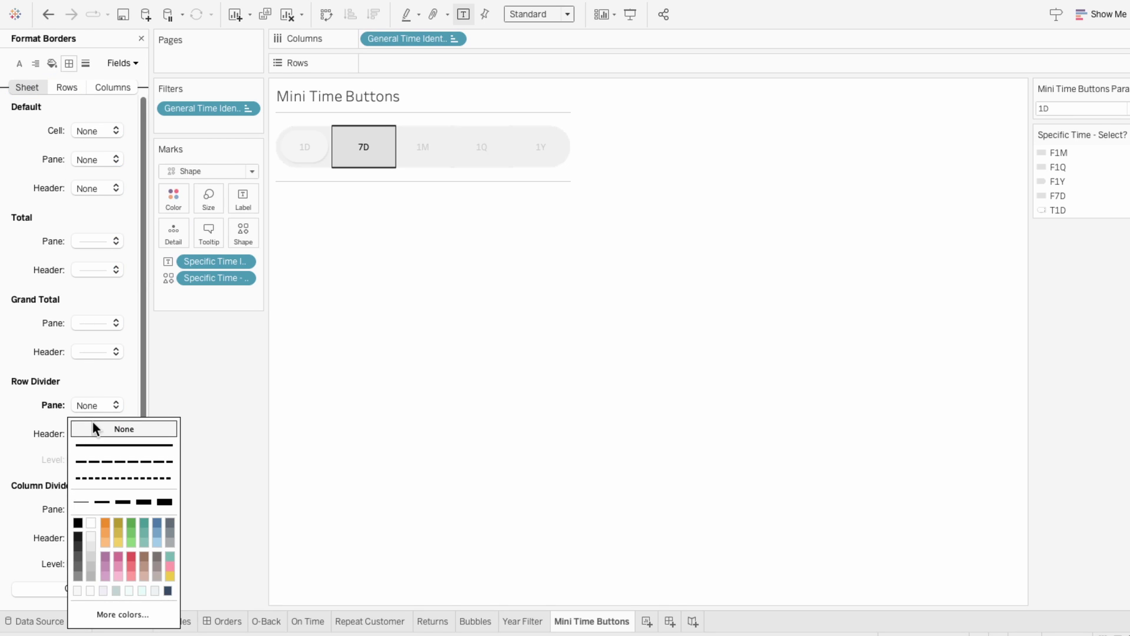
left_click(93, 425)
left_click(141, 38)
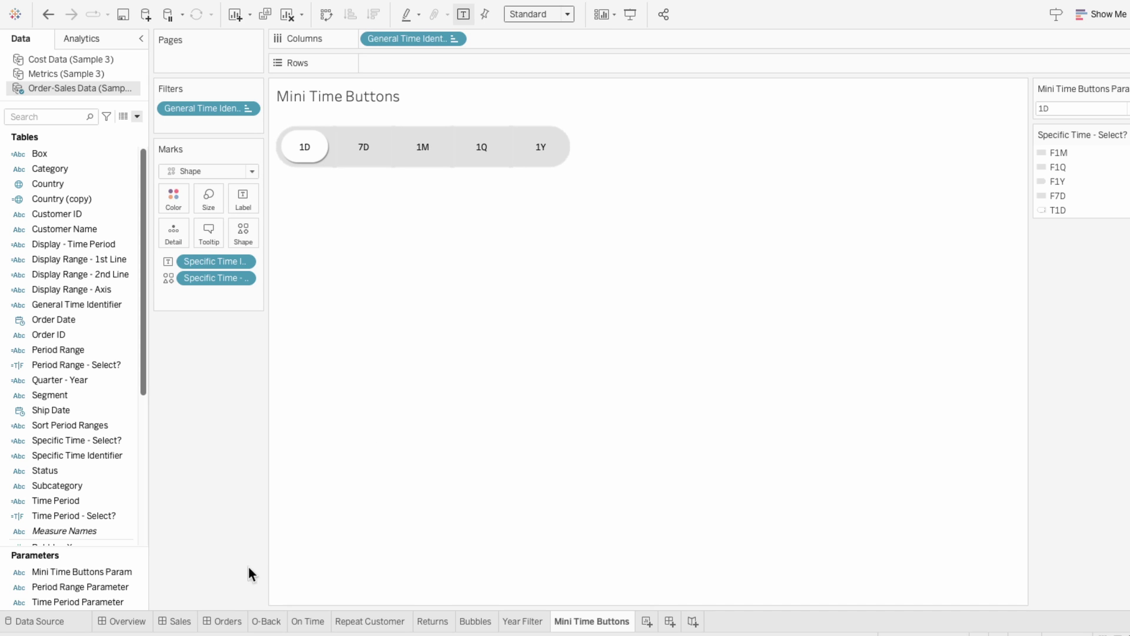
Step: Add the Mini Time Buttons sheet to the Orders dashboard as a floating object and hide its title
left_click(225, 621)
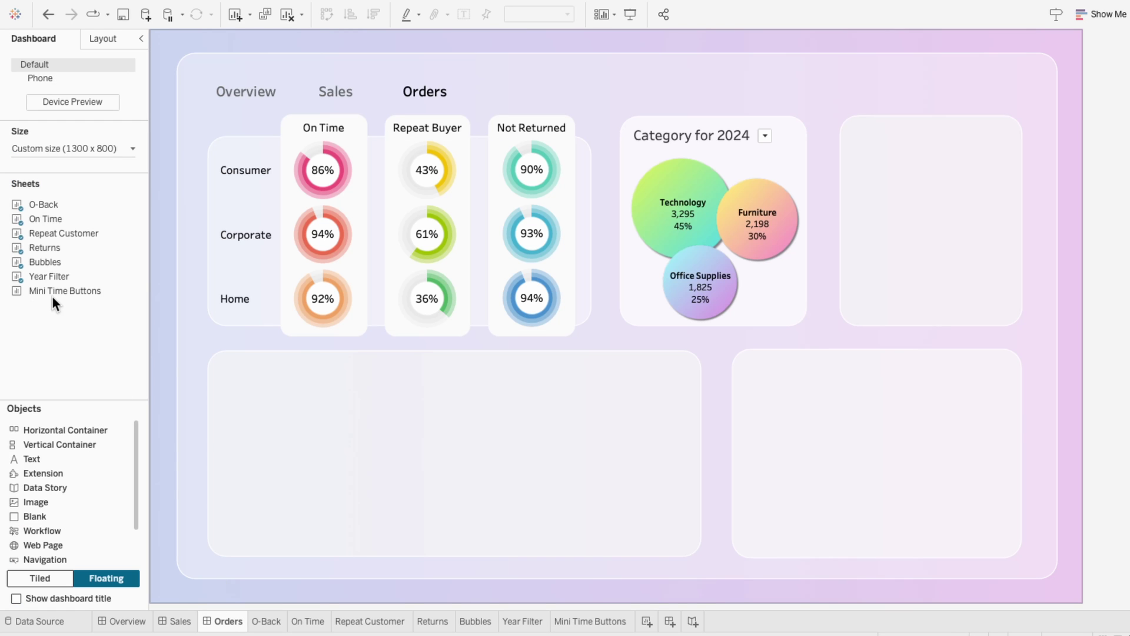
left_click_drag(59, 291, 807, 117)
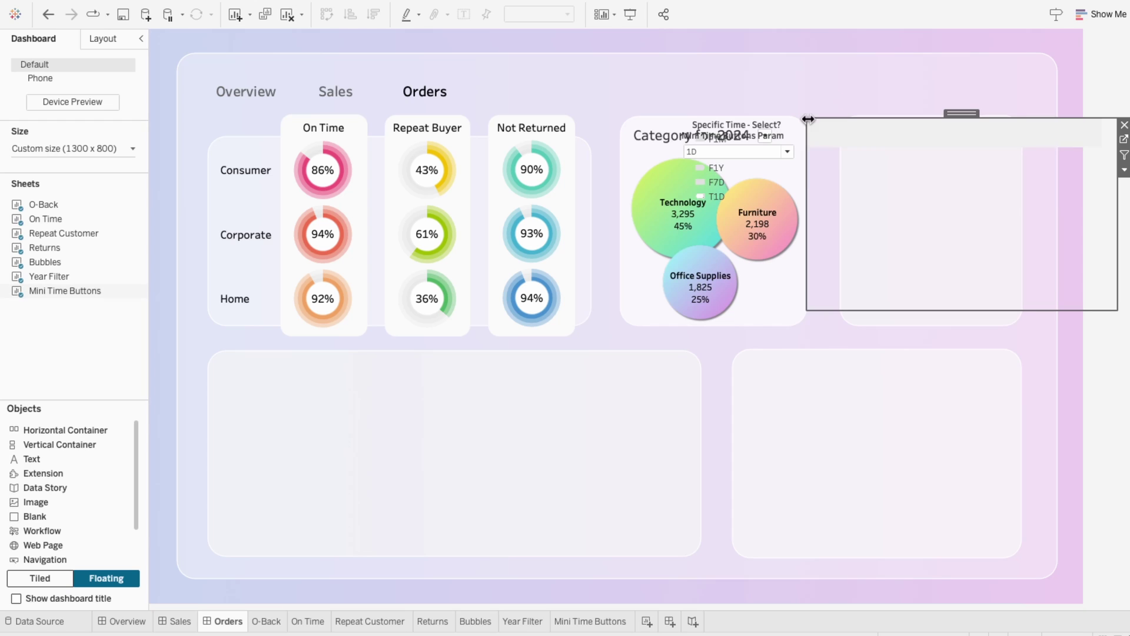
right_click(825, 129)
left_click(859, 164)
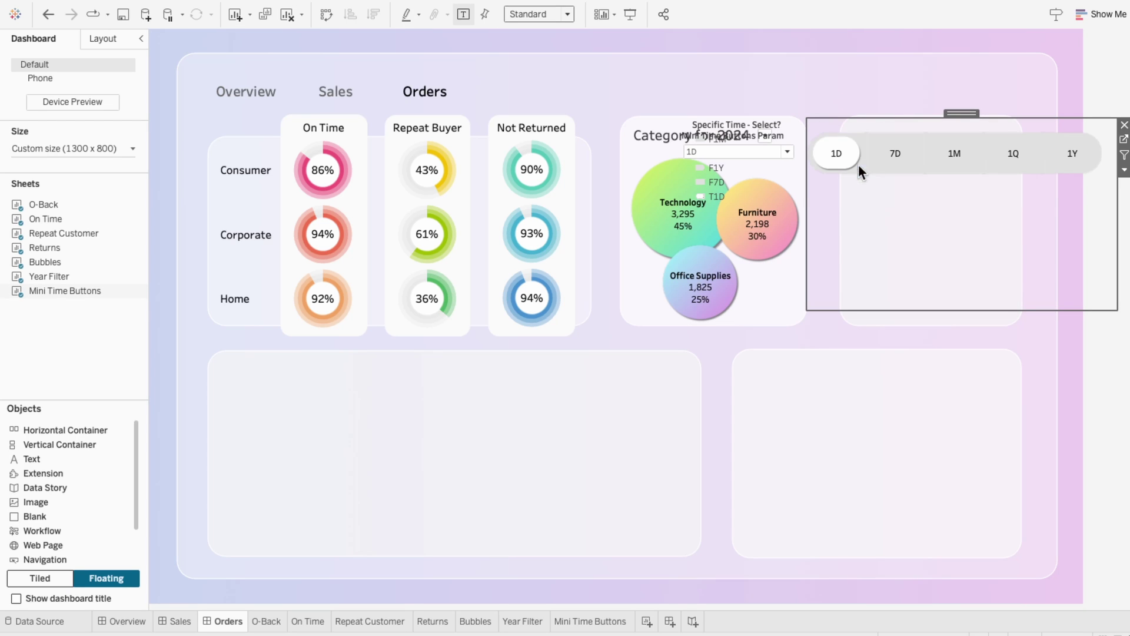
Step: Shrink the Mini Time Buttons object, place it inside the empty card beside the Category chart, and set its fit to Entire View
left_click_drag(816, 306, 975, 153)
left_click_drag(1054, 115, 925, 138)
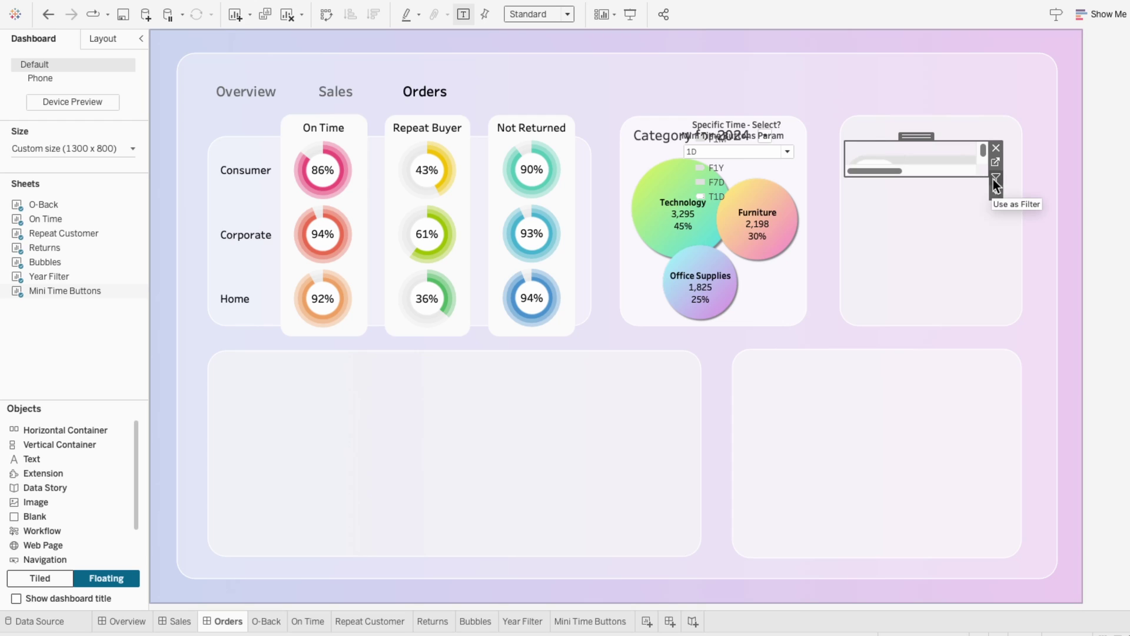
left_click_drag(986, 175, 1019, 172)
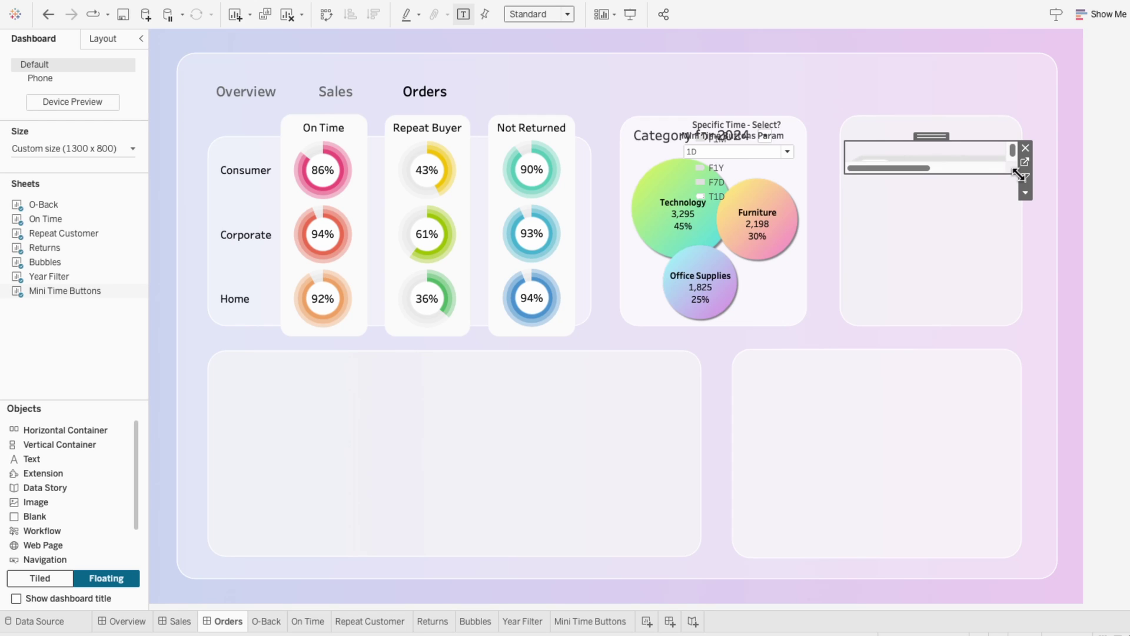
left_click(529, 14)
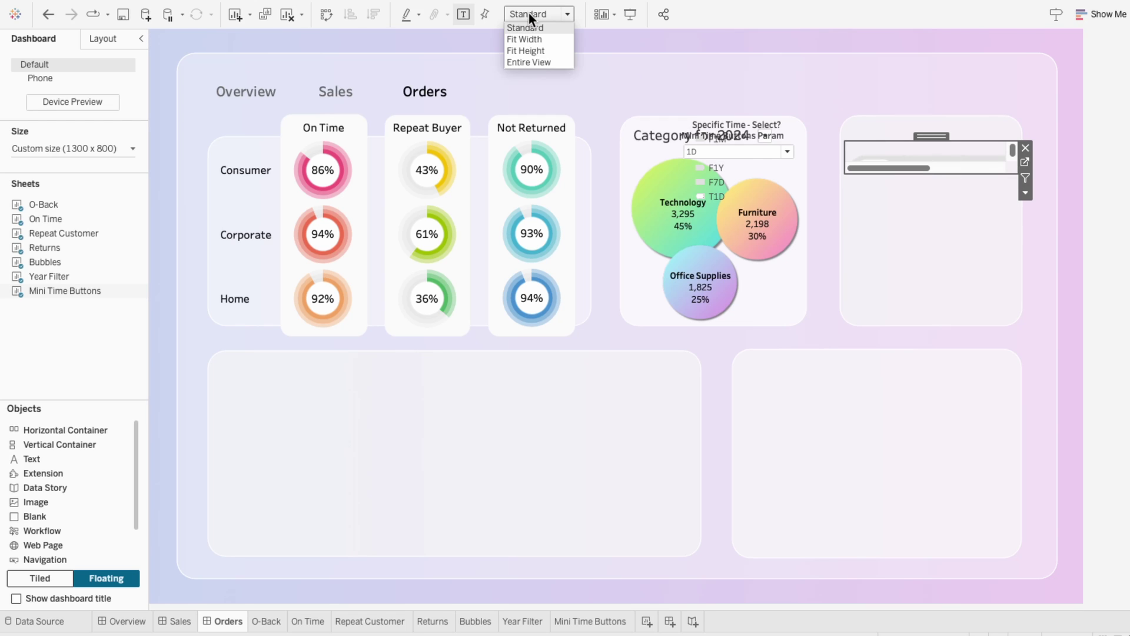
left_click(534, 62)
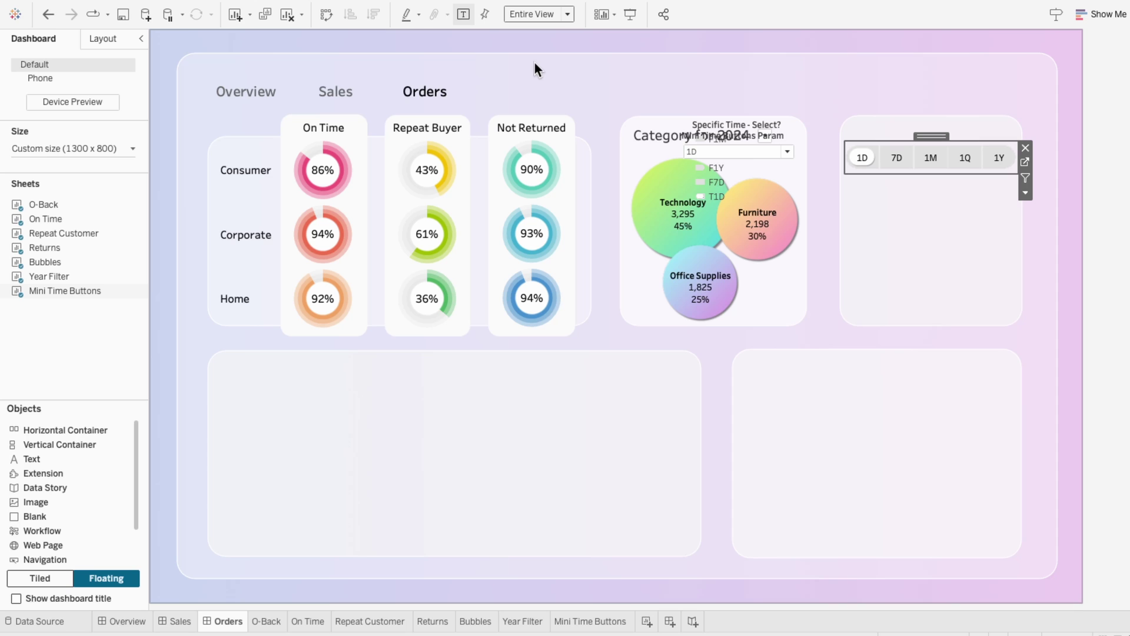
Step: Add a parameter action named Mini Time Buttons on the Orders dashboard, keeping only the Mini Time Buttons sheet as source
mouse_move(301, 4)
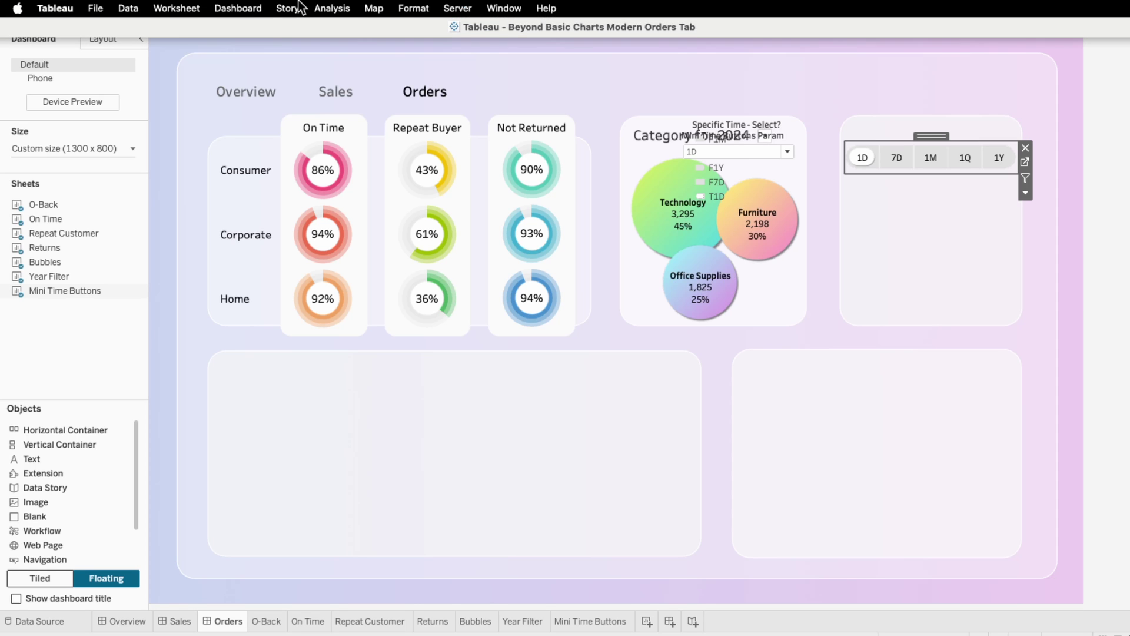
left_click(236, 7)
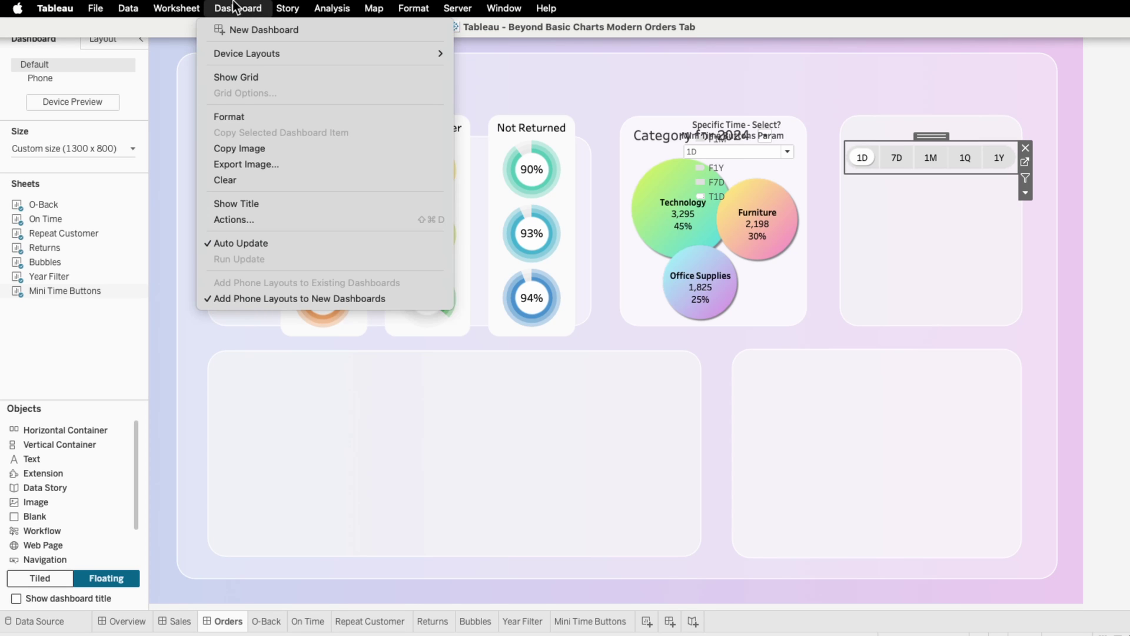
left_click(255, 218)
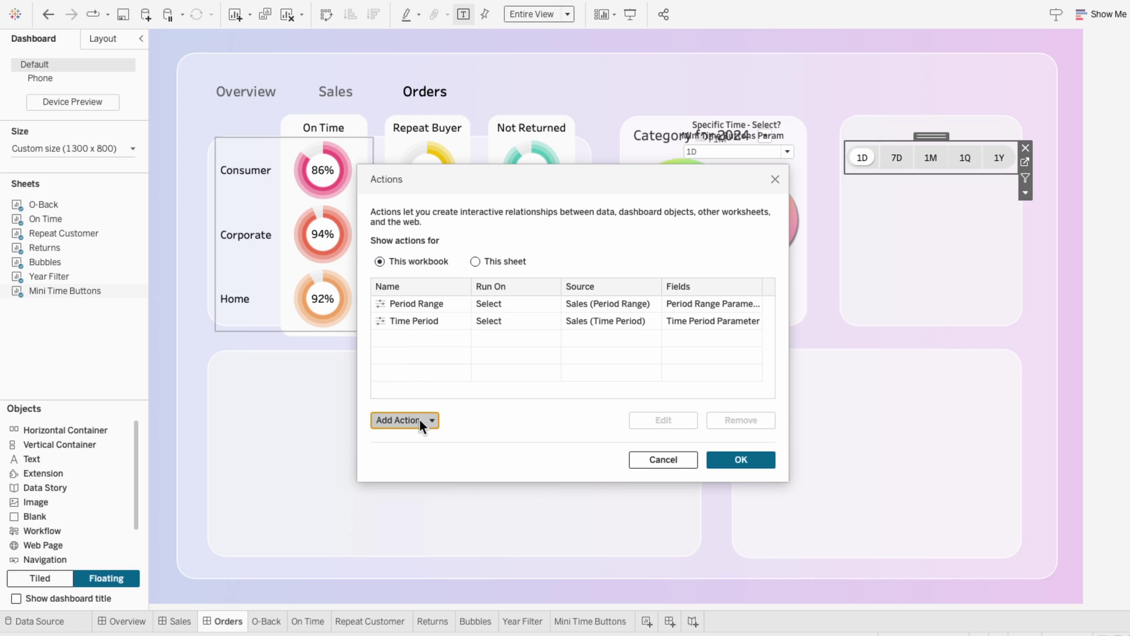
left_click(420, 420)
left_click(427, 384)
type("Mini Time Buttons")
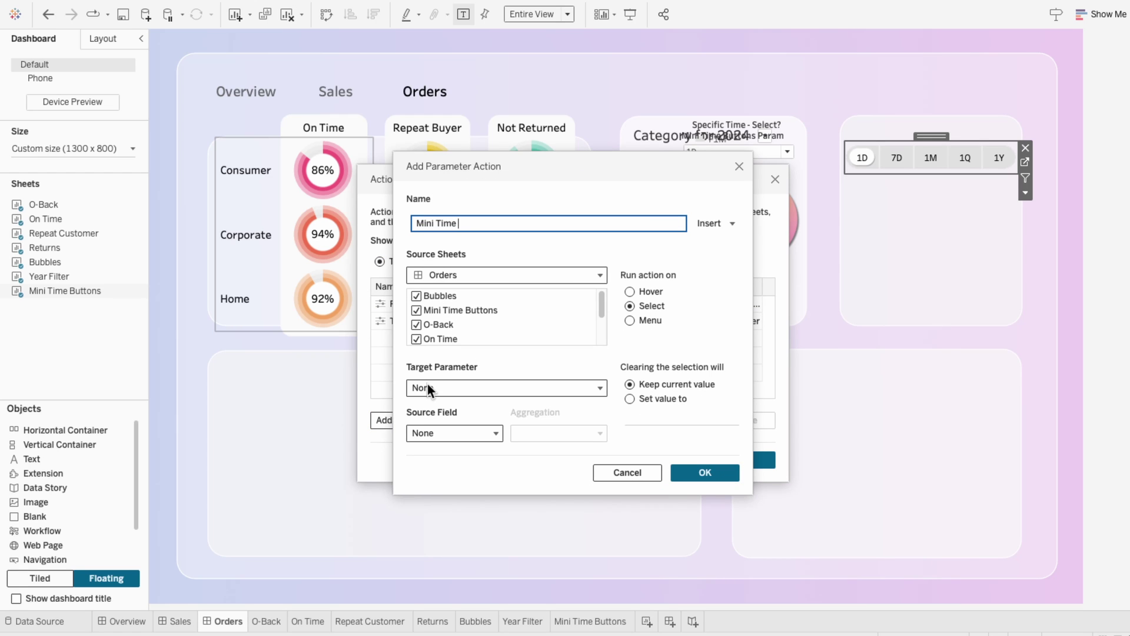
left_click(416, 296)
scroll(416, 336, "down", 1)
left_click(416, 296)
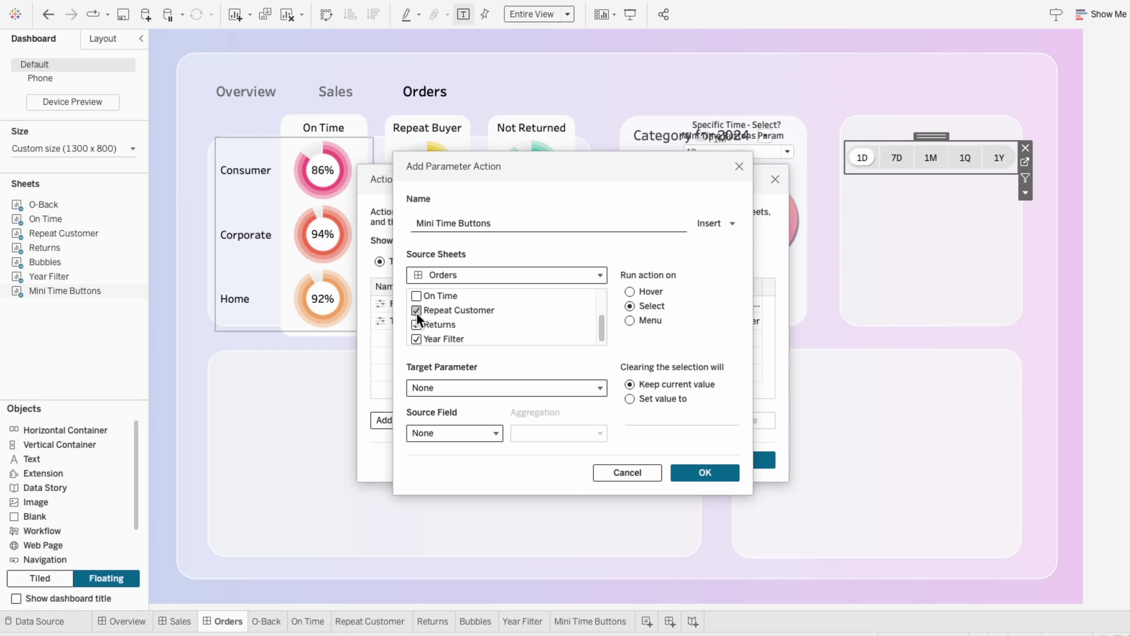
scroll(419, 333, "up", 1)
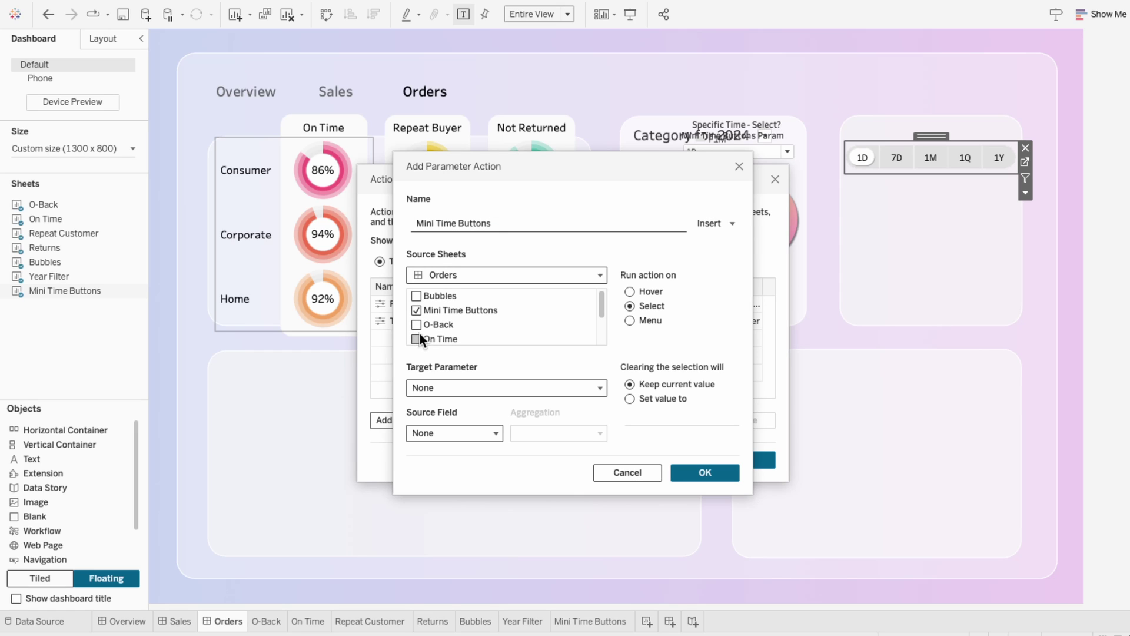
Step: Target Mini Time Buttons Param with Specific Time Identifier as the source field, and save the parameter action
left_click(445, 383)
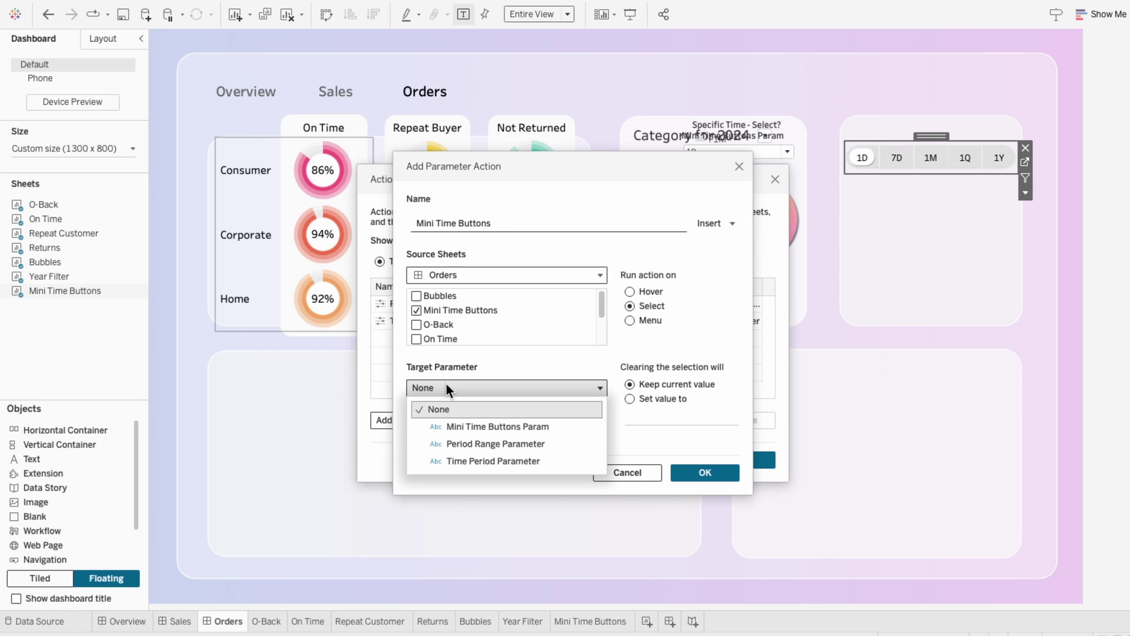
left_click(455, 422)
left_click(457, 429)
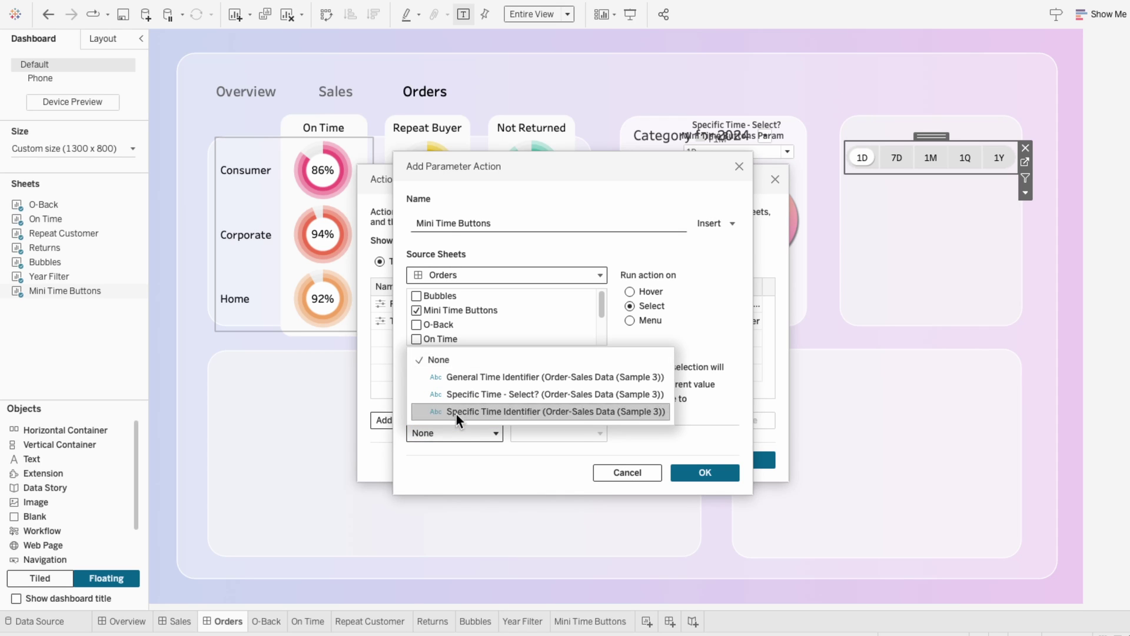
left_click(457, 414)
left_click(692, 472)
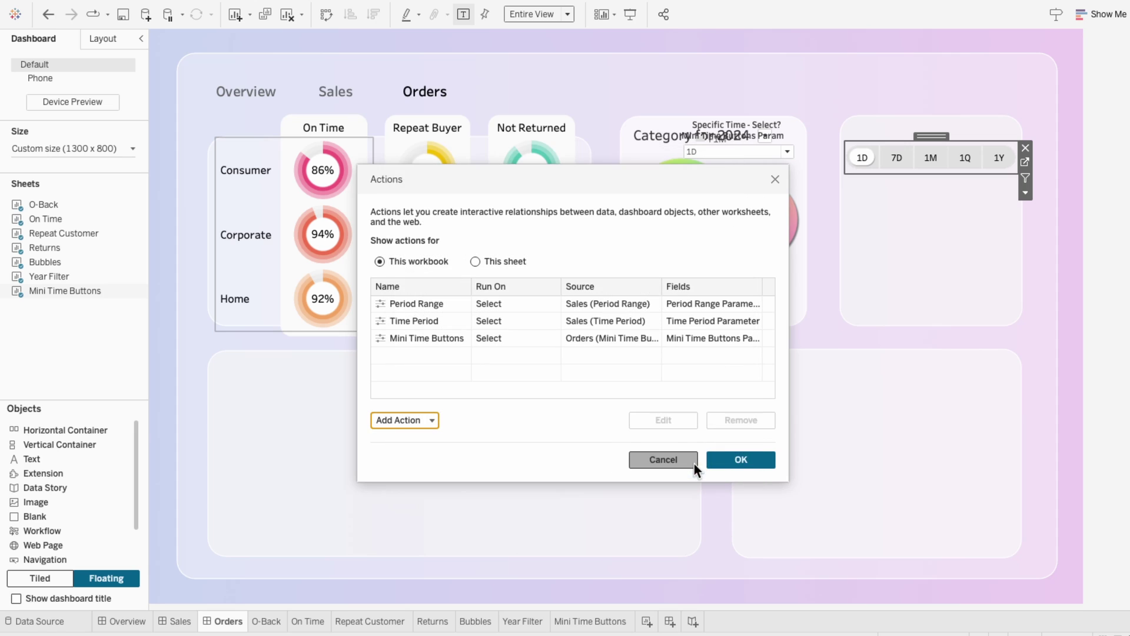
left_click(730, 459)
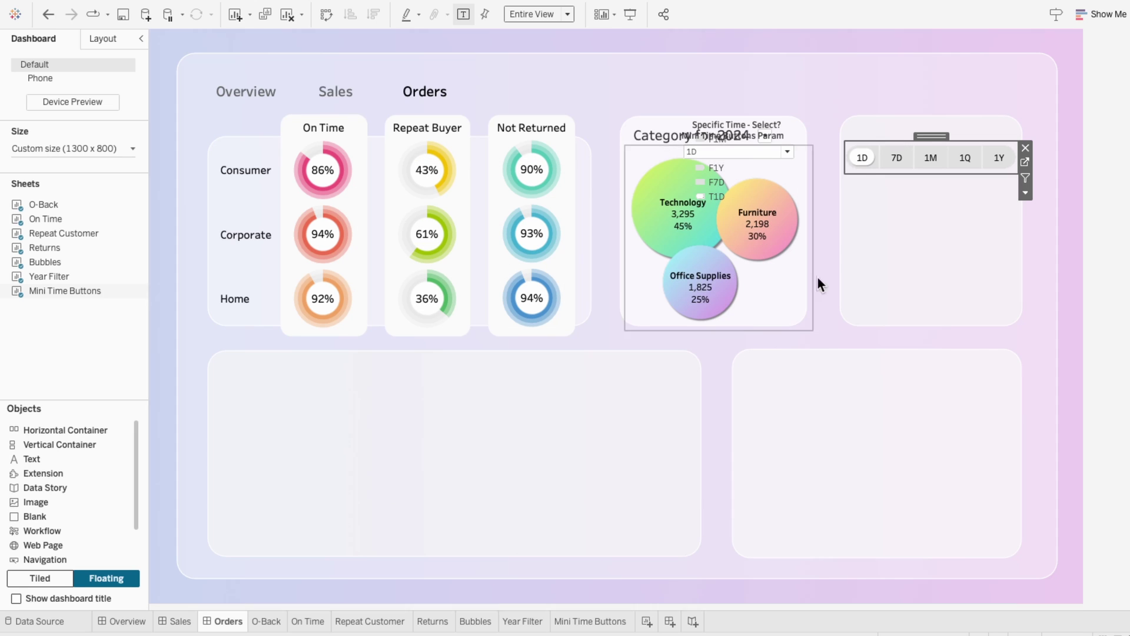
Step: Select the 7D button and move the Mini Time Buttons Param control and Specific Time - Select? legend off the bubble chart
left_click(894, 165)
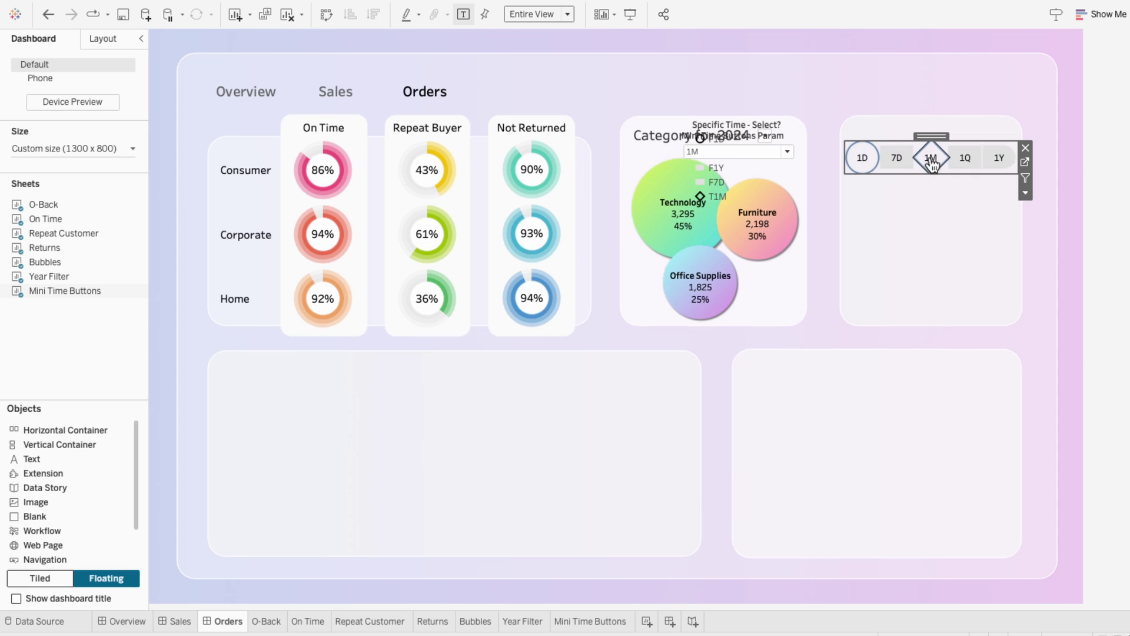
left_click_drag(748, 140, 667, 94)
left_click(743, 121)
left_click_drag(743, 122, 802, 44)
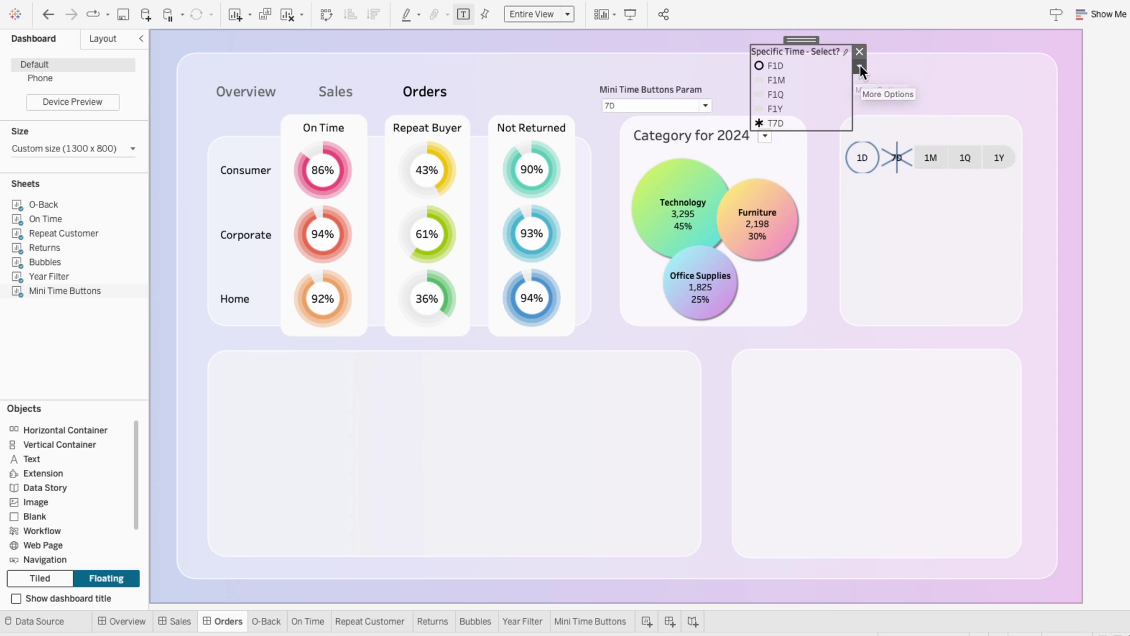
Step: From the Time Period Shapes palette, assign the white button on a grey rectangle to T7D and the left-rounded grey shape to F1D
left_click(860, 65)
left_click(867, 76)
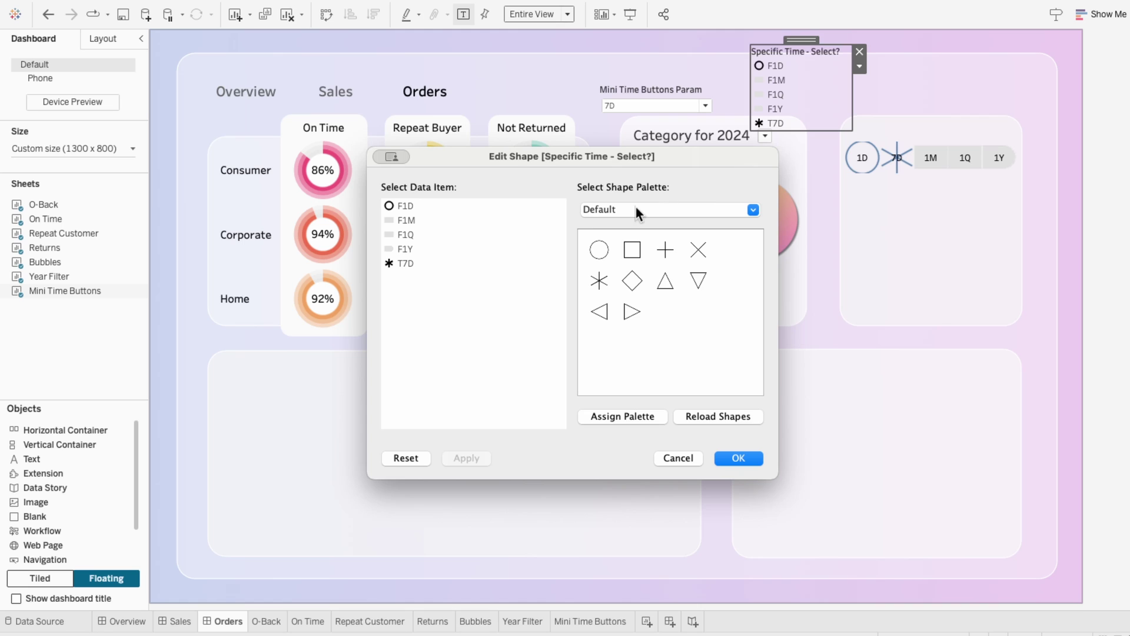
left_click(634, 209)
left_click(627, 398)
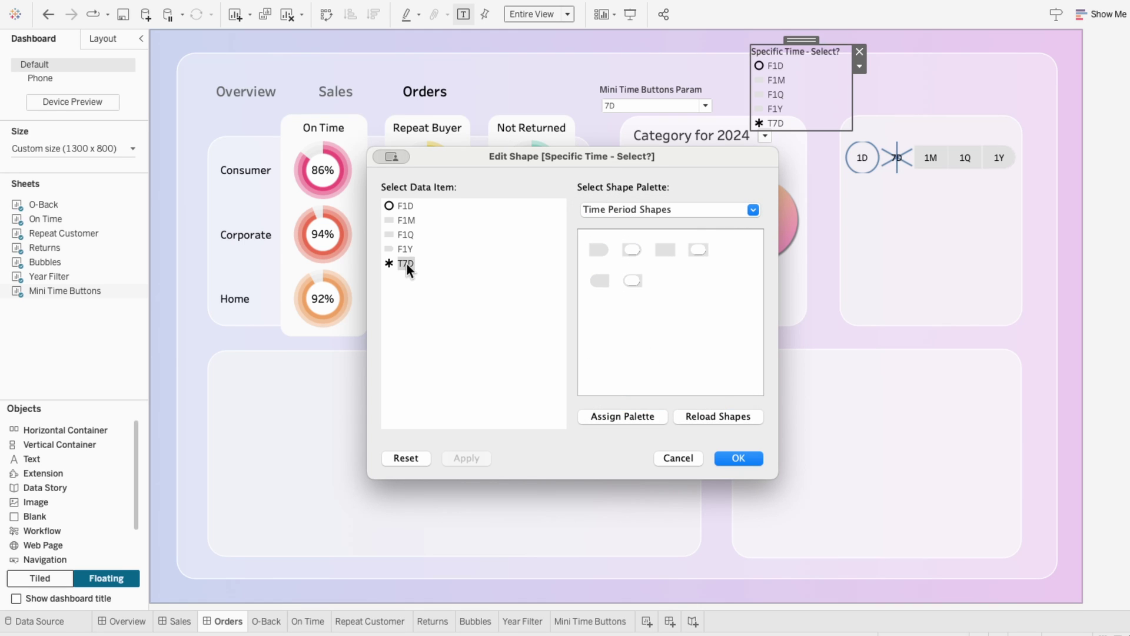
left_click(699, 252)
left_click(406, 205)
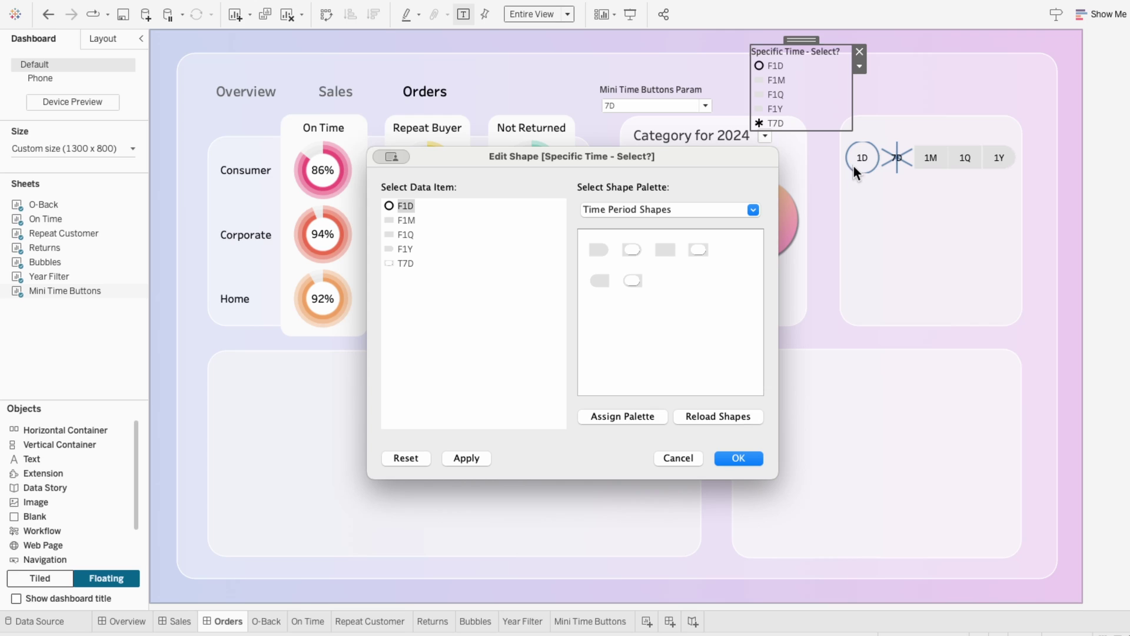
left_click(596, 285)
left_click(739, 458)
Step: Select the 1M button and assign T1M the white button on a grey rectangle from Time Period Shapes
left_click(931, 162)
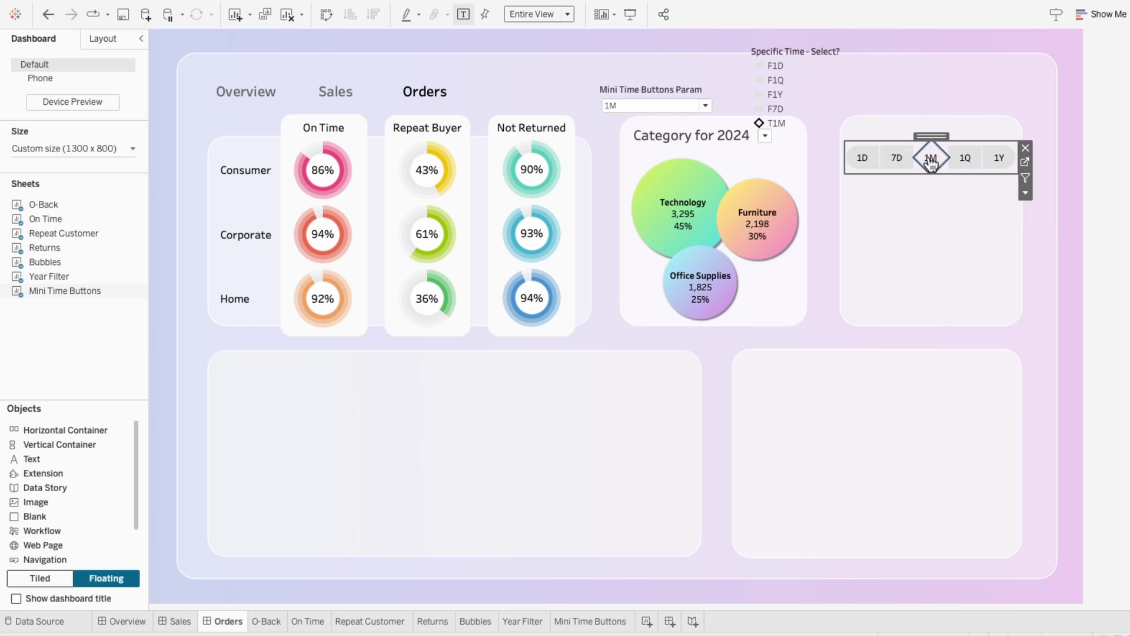
right_click(851, 76)
left_click(873, 85)
left_click(663, 408)
left_click(737, 458)
Step: Select the 1Q button and assign T1Q the white button on a grey rectangle from Time Period Shapes
left_click(965, 159)
right_click(851, 76)
left_click(873, 85)
left_click(707, 207)
left_click(632, 401)
left_click(671, 255)
left_click(737, 458)
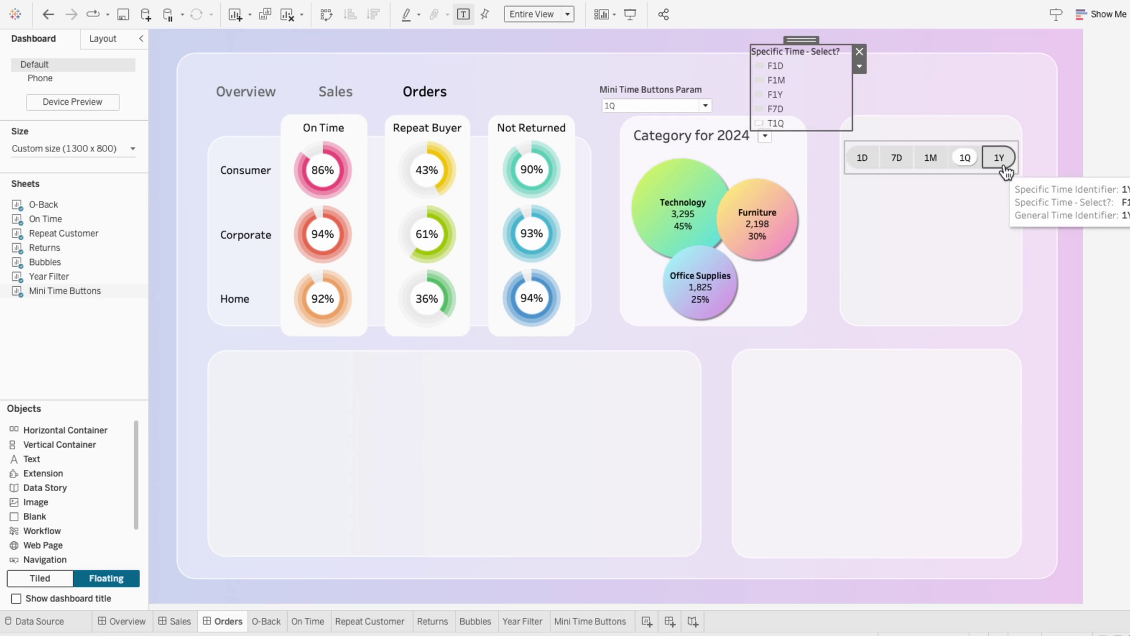
Step: Select the 1Y button and assign T1Y the white button on a right-rounded grey shape from Time Period Shapes
left_click(1006, 171)
right_click(857, 69)
left_click(873, 84)
left_click(671, 209)
left_click(645, 394)
left_click(632, 250)
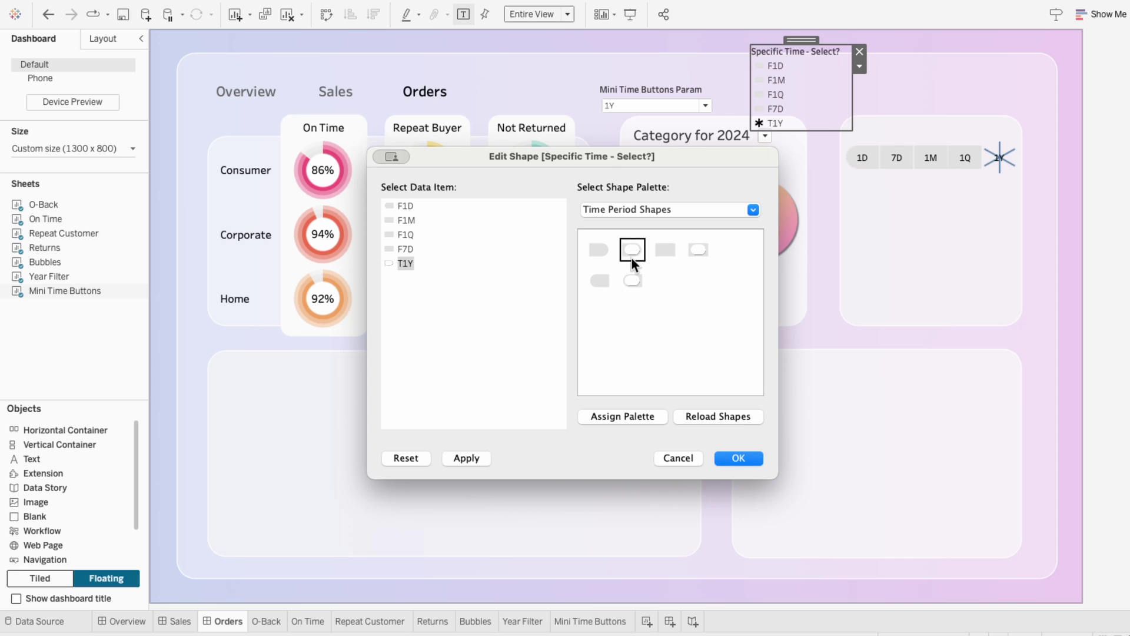
key("Return")
Step: Test the mini time buttons by selecting 1D, 7D and 1Q in turn
left_click(863, 158)
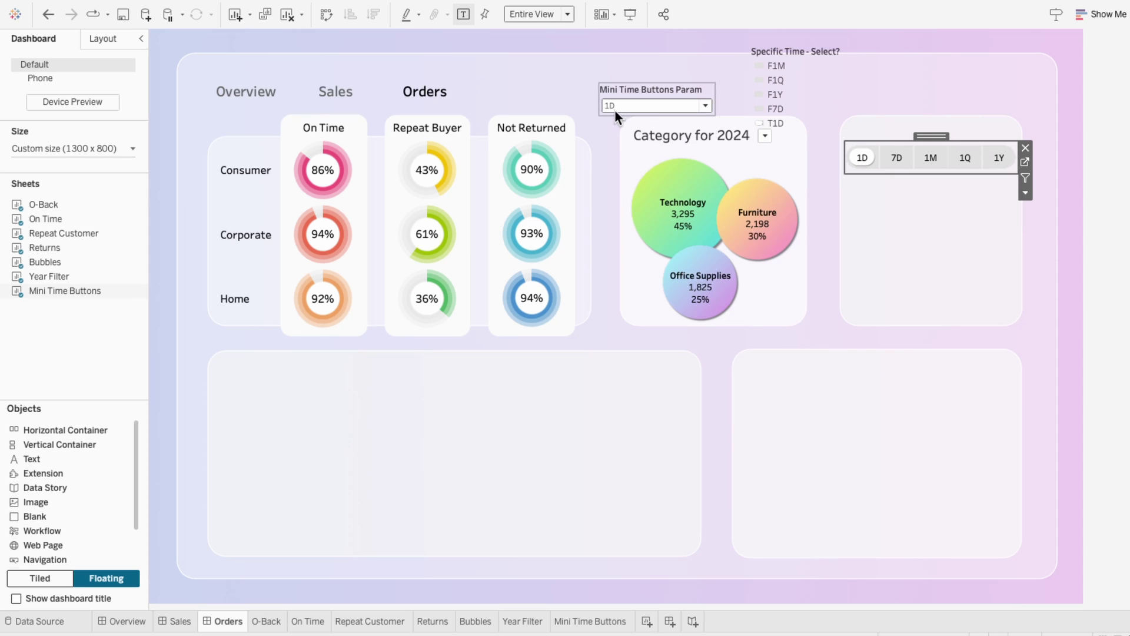
left_click(897, 157)
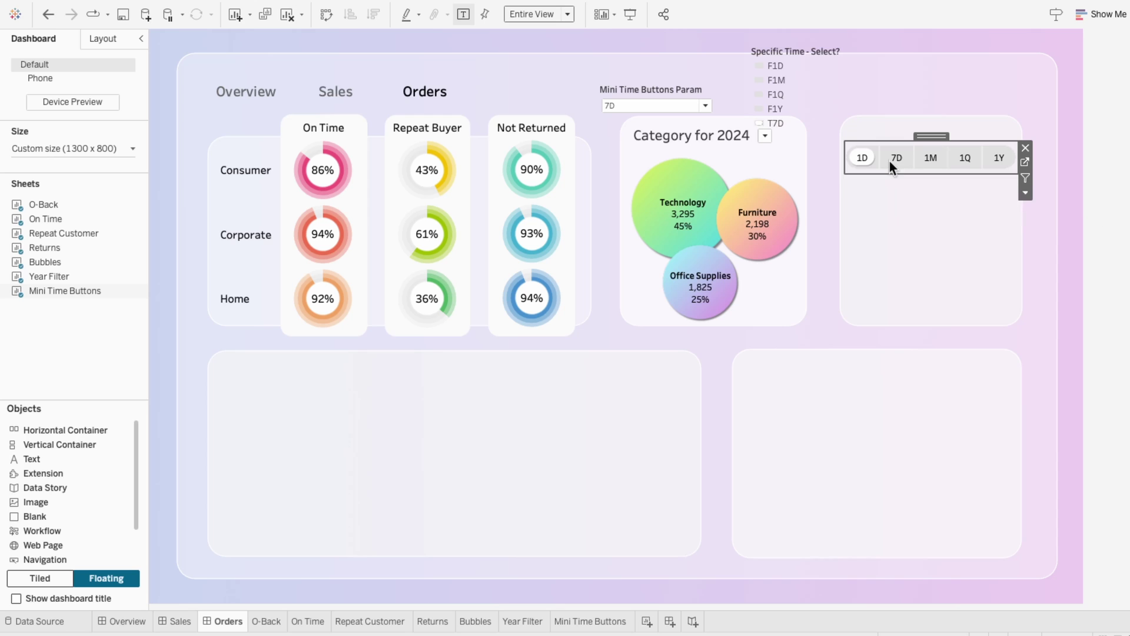
left_click(965, 167)
Step: Remove the Specific Time - Select? legend and the Mini Time Buttons Param control from the Orders dashboard
left_click(818, 69)
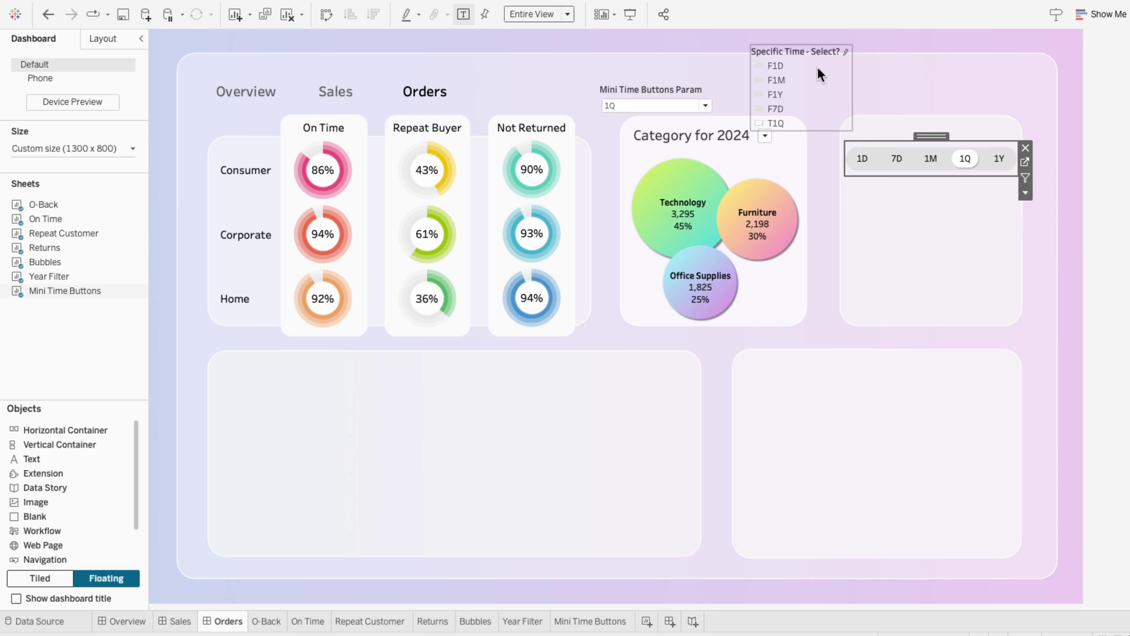
left_click(859, 51)
left_click(701, 90)
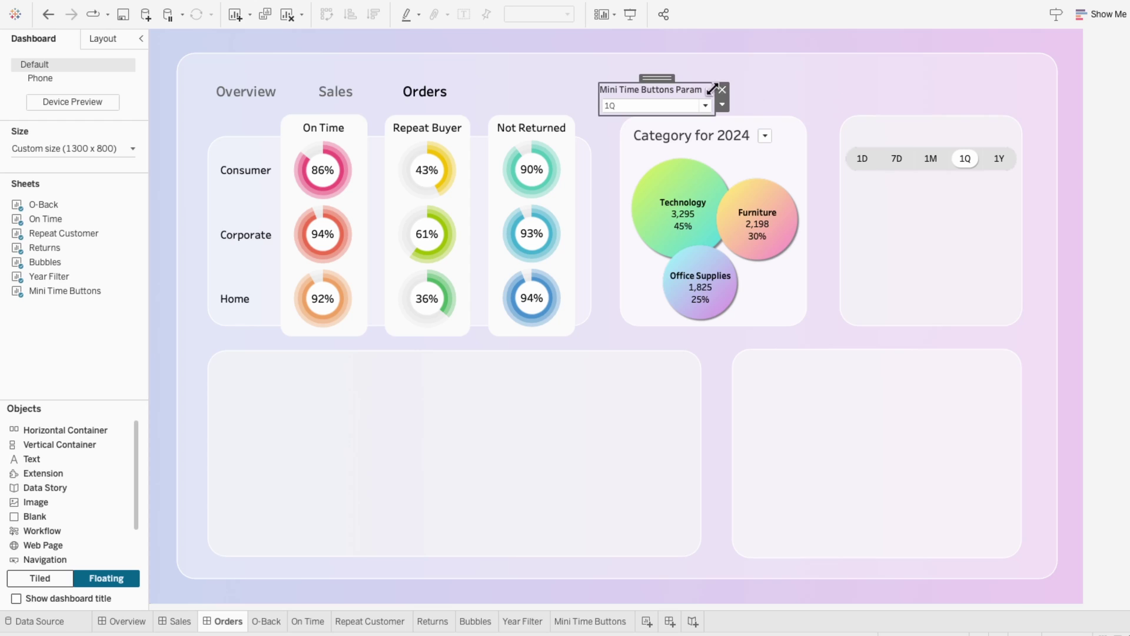
left_click(722, 89)
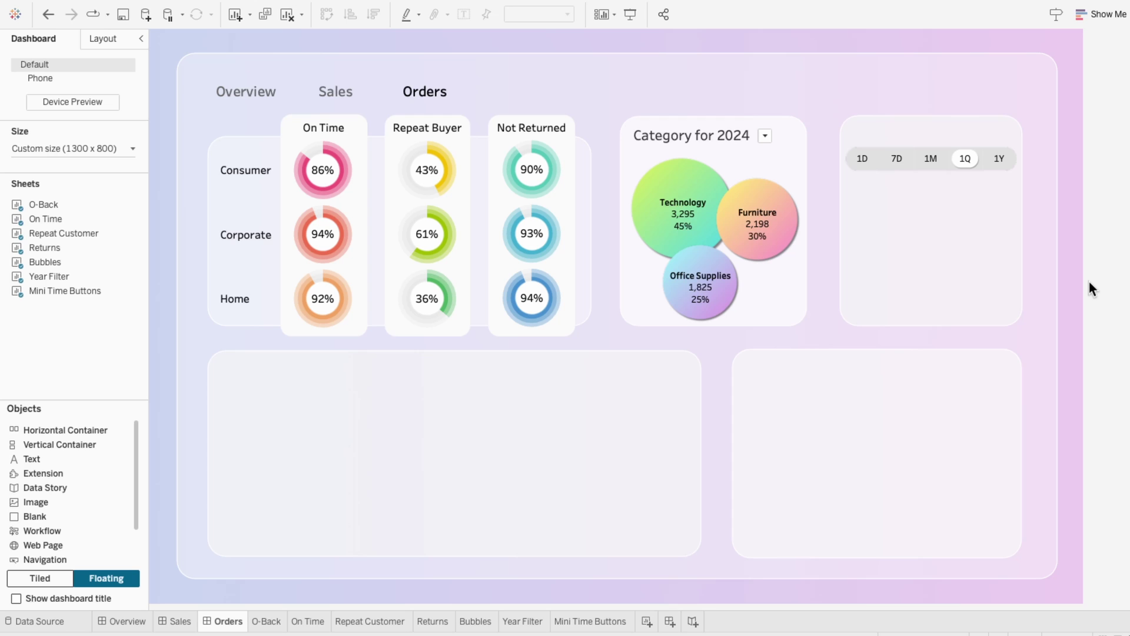
Step: Create a new worksheet and name it Subcat Bars
left_click(647, 622)
double_click(647, 623)
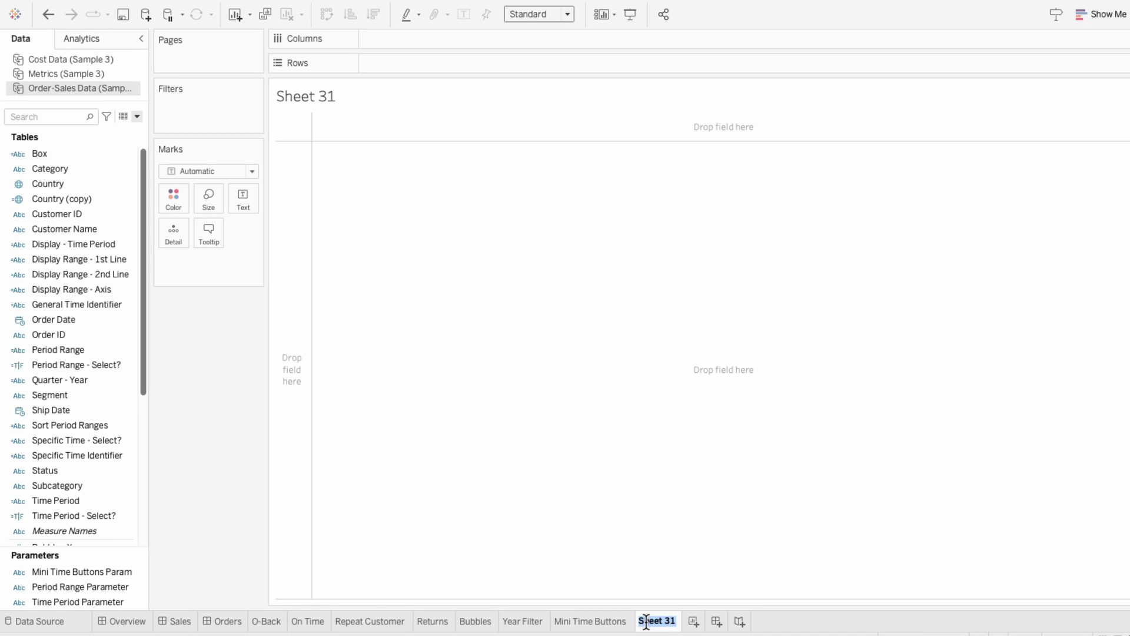
type("Subcat Bars")
key("Return")
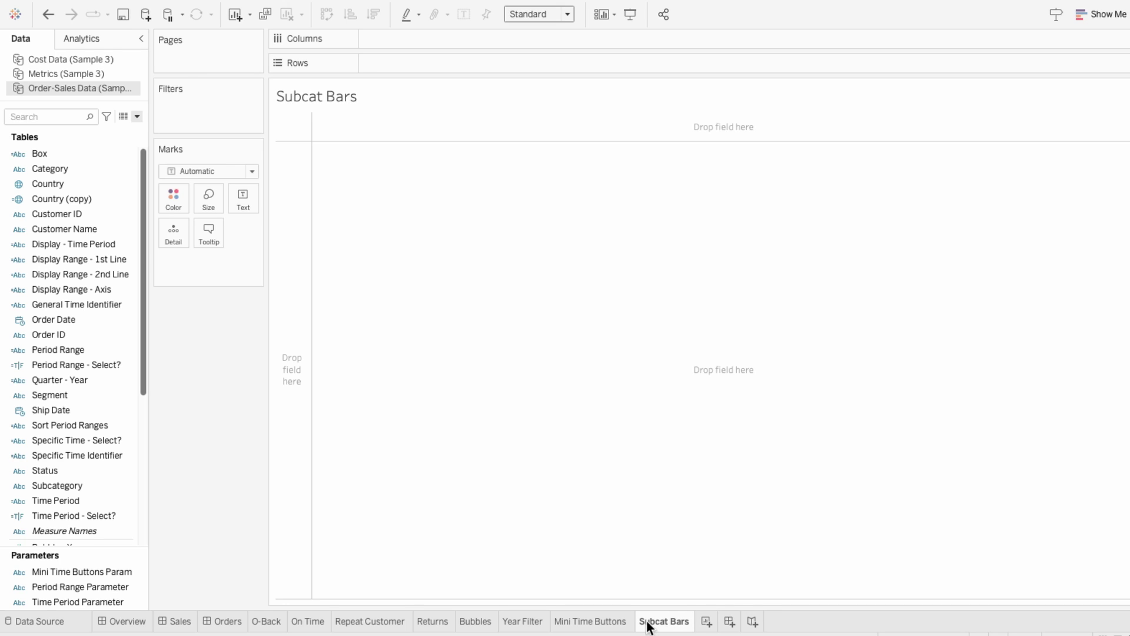
Step: Place Subcategory on Rows and Measure Values on Columns of the Subcat Bars sheet
left_click(88, 485)
left_click_drag(89, 484, 405, 66)
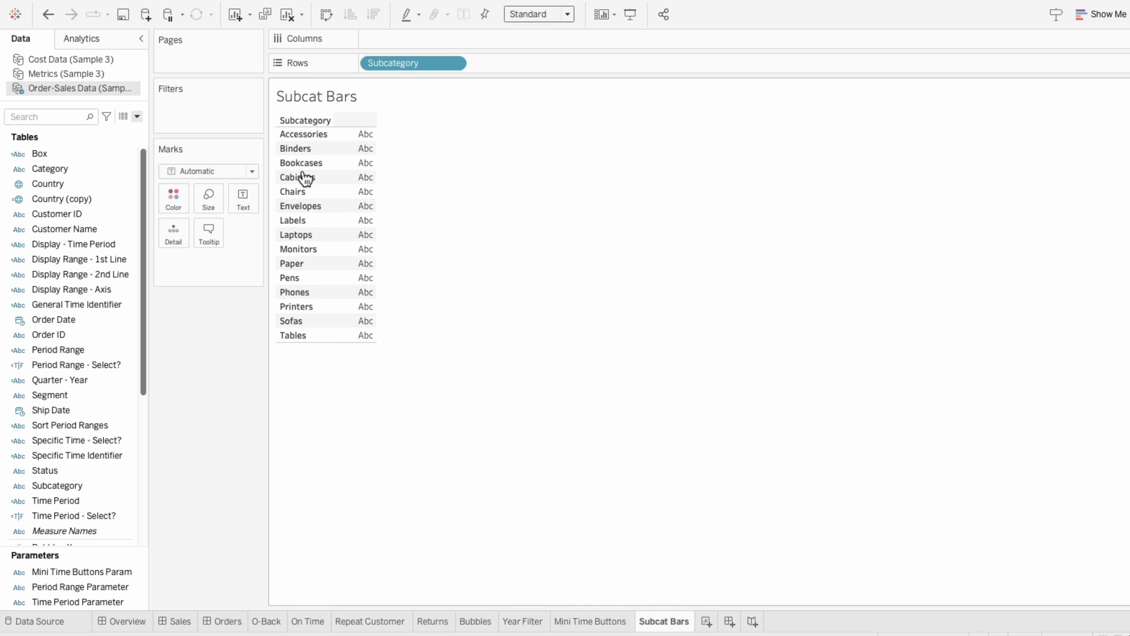
scroll(34, 503, "down", 2)
scroll(34, 504, "down", 4)
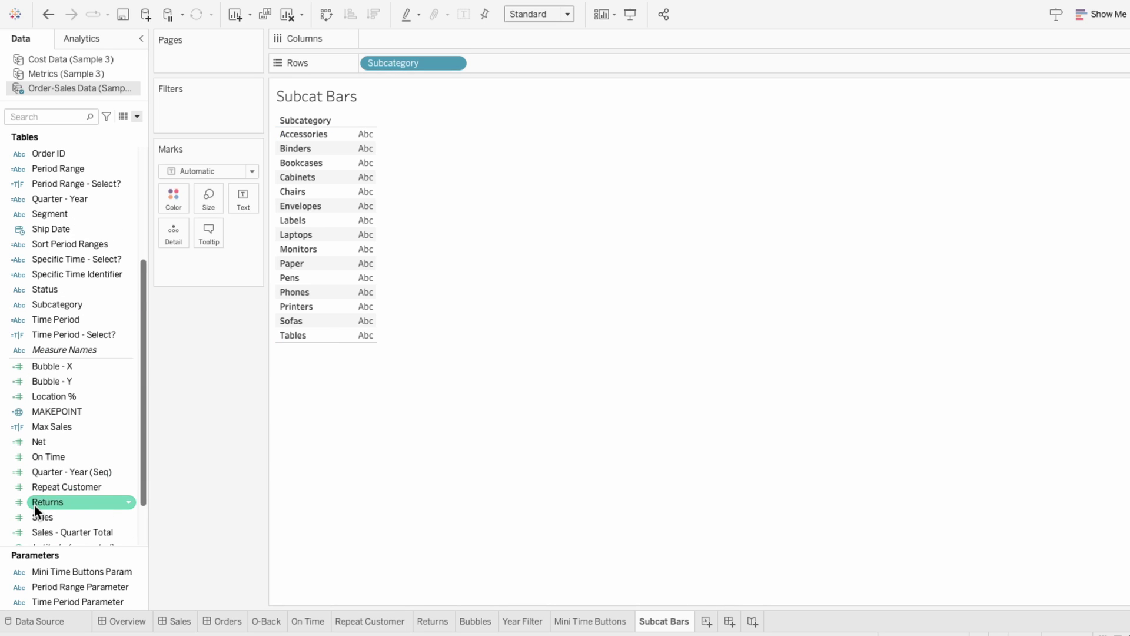
left_click_drag(37, 532, 376, 36)
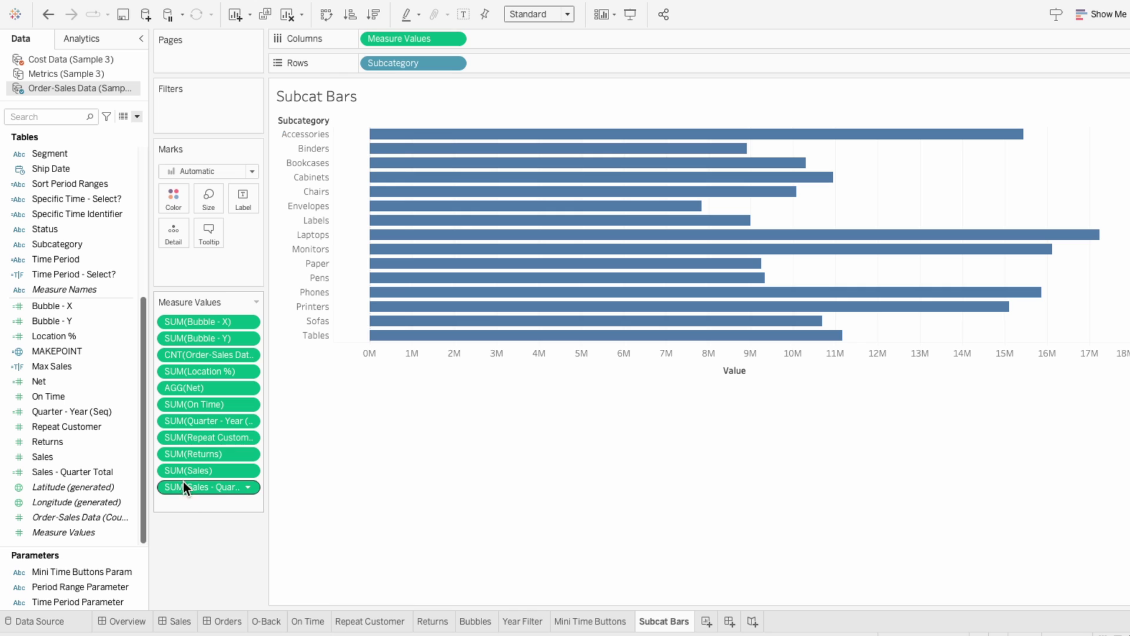
Step: Add two ad hoc measures to Measure Values: the constant 0 and COUNTD([Order ID])
double_click(190, 500)
type("0")
key("Return")
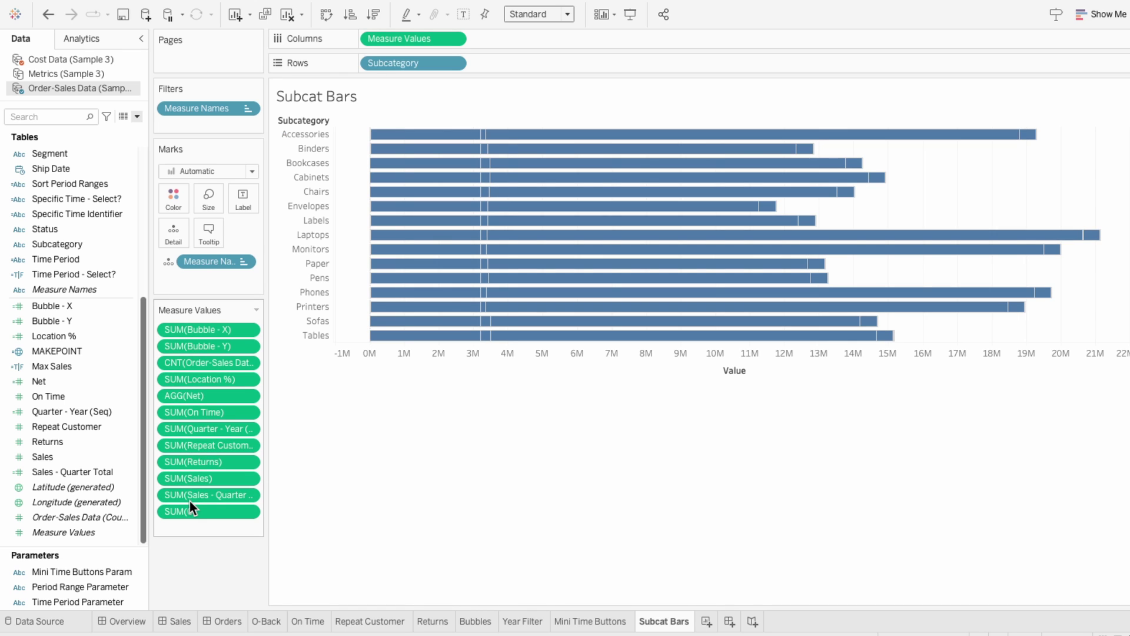
double_click(179, 528)
type("CO")
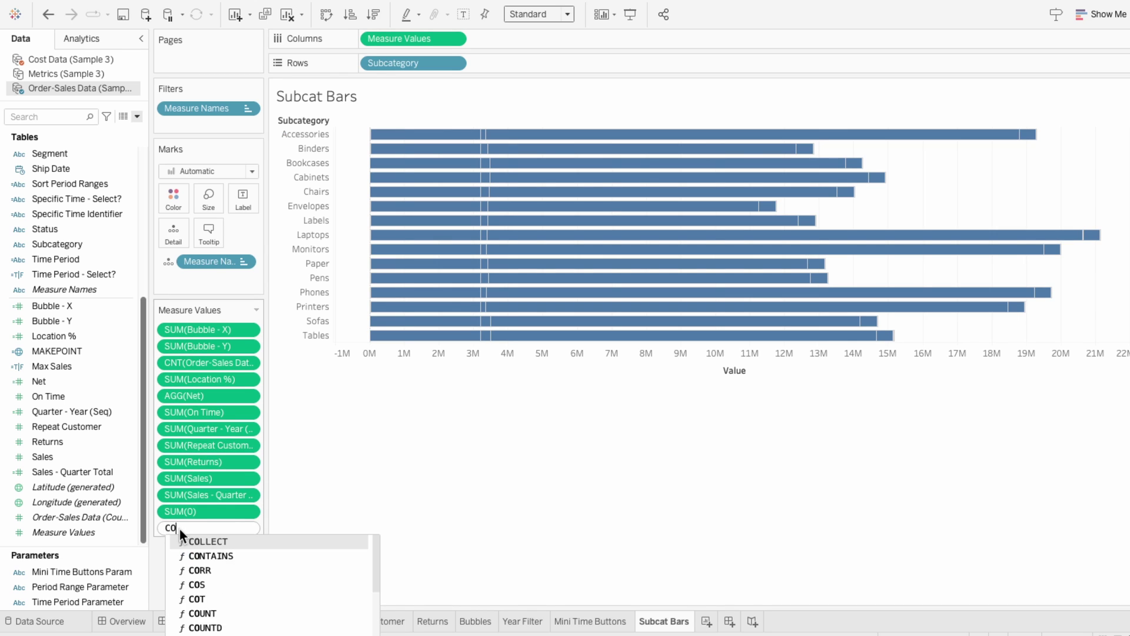
type("UNTD(order")
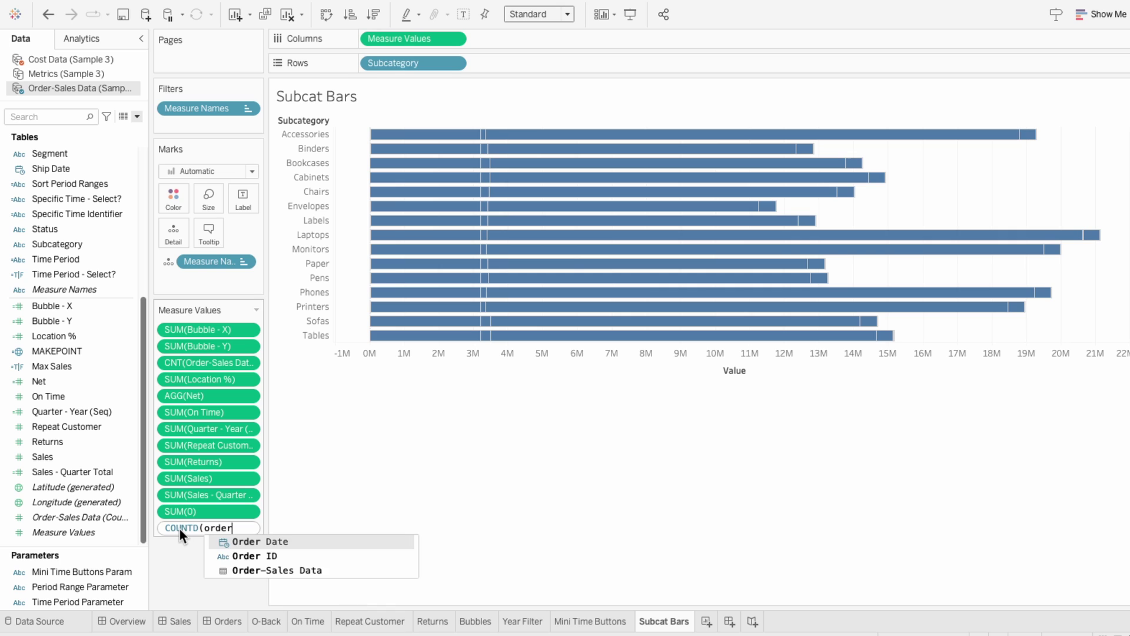
key("Return")
type(")")
key("Return")
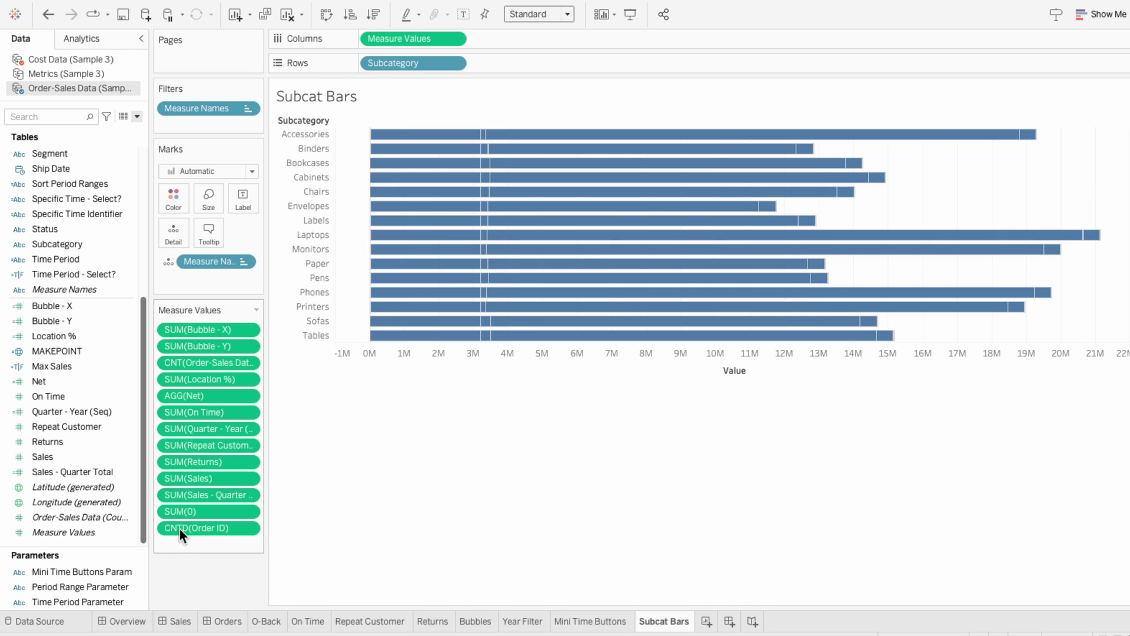
Step: Remove all measures from Bubble - X through Sales - Quarter Total from Measure Values
left_click(190, 493)
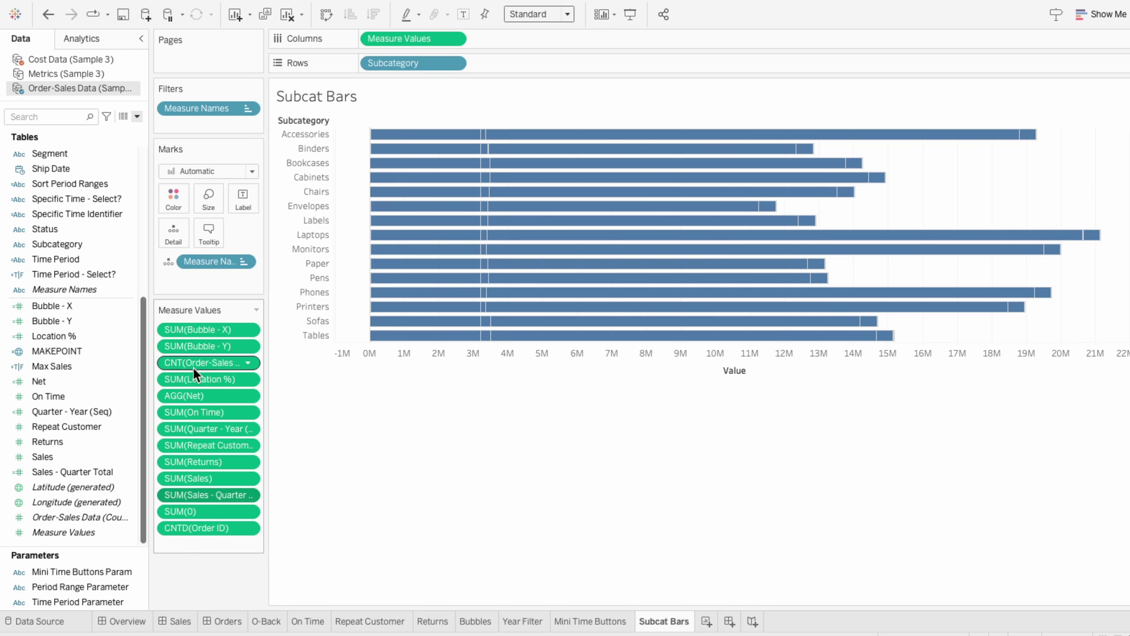
left_click(191, 334, "shift")
key("Delete")
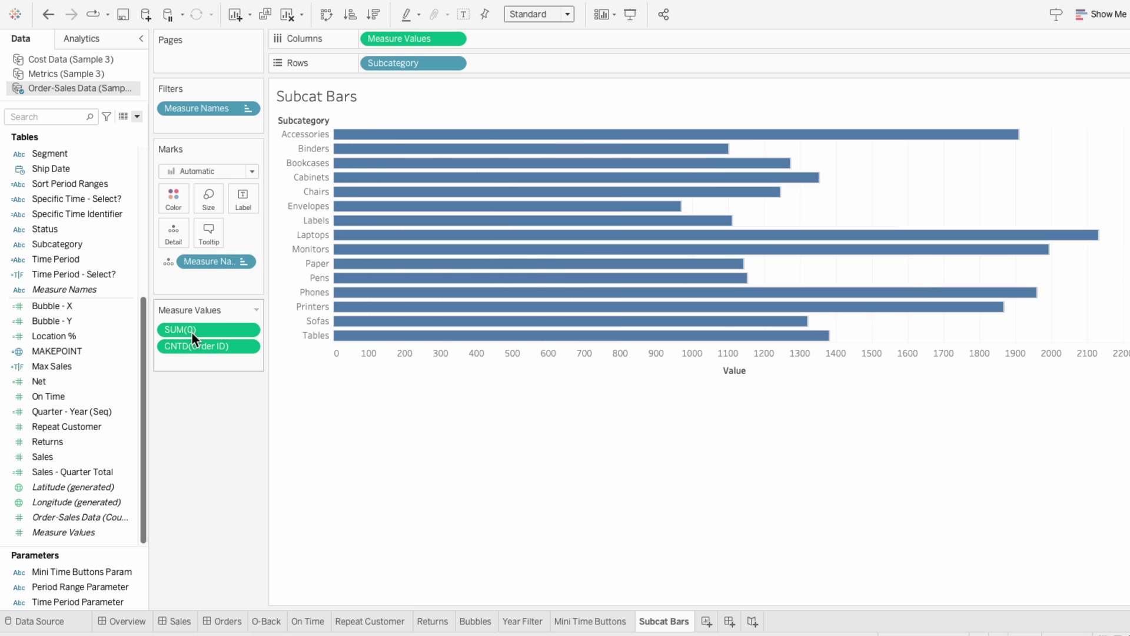
Step: Change the mark type to Line and assign Measure Names to Path
left_click(195, 175)
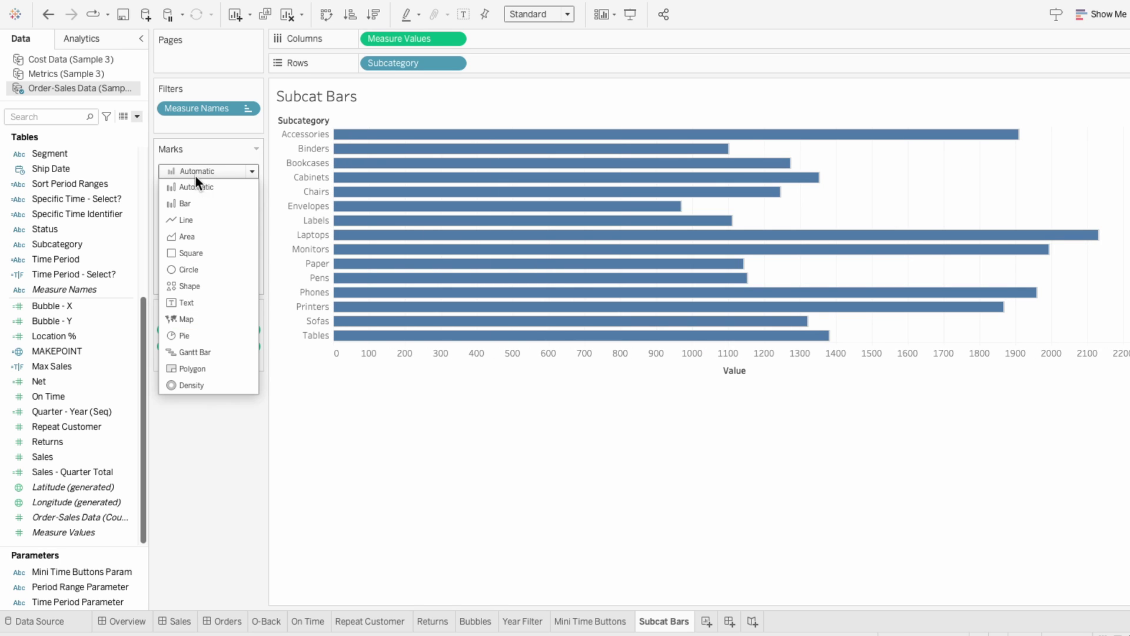
left_click(190, 220)
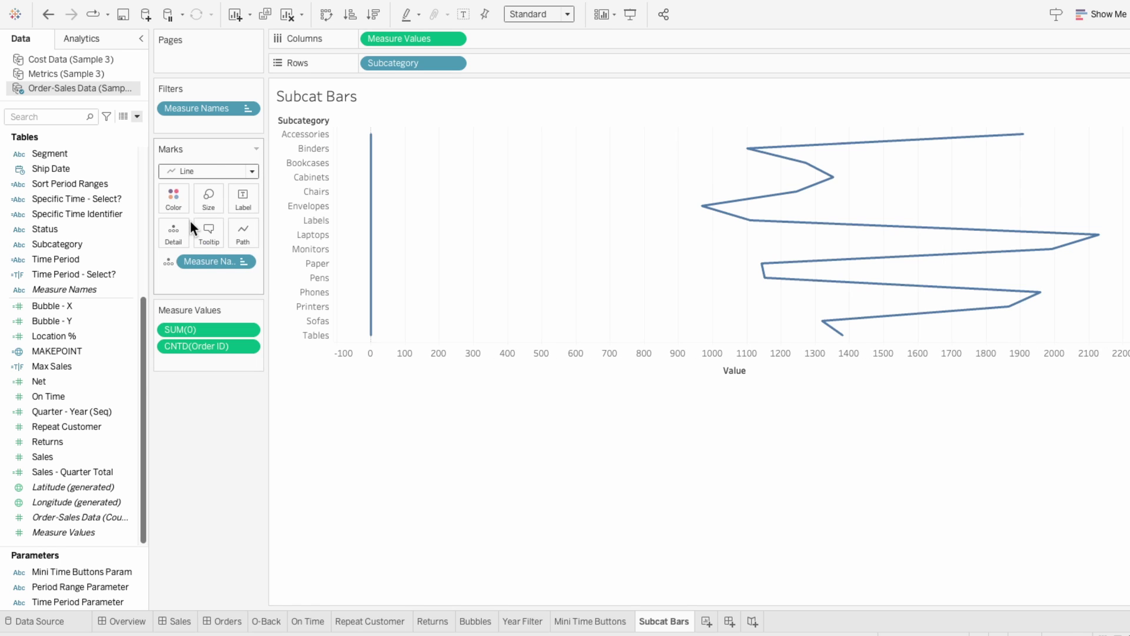
left_click(168, 262)
left_click(185, 348)
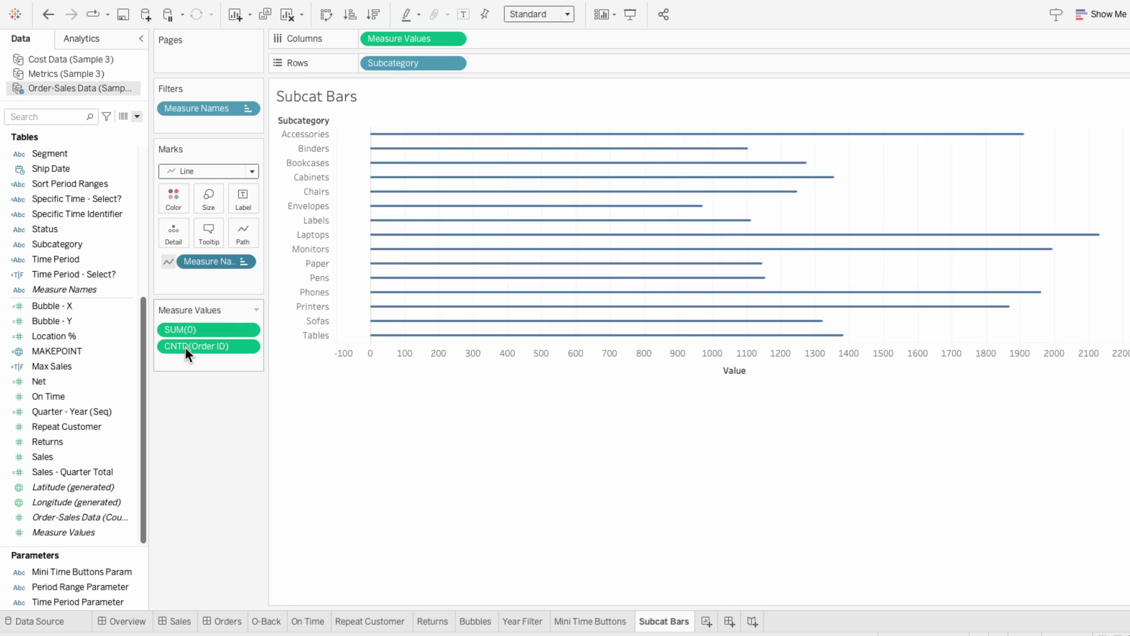
Step: Increase the line mark size so each subcategory shows as a thick rounded bar
left_click(209, 206)
left_click(261, 234)
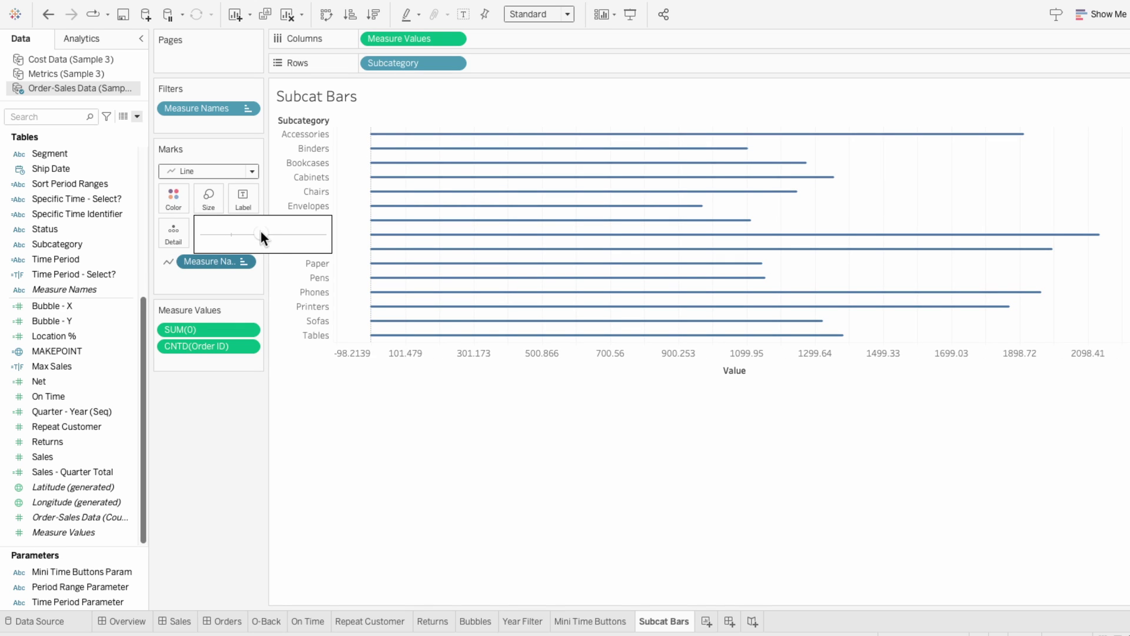
left_click_drag(260, 232, 291, 232)
left_click(329, 396)
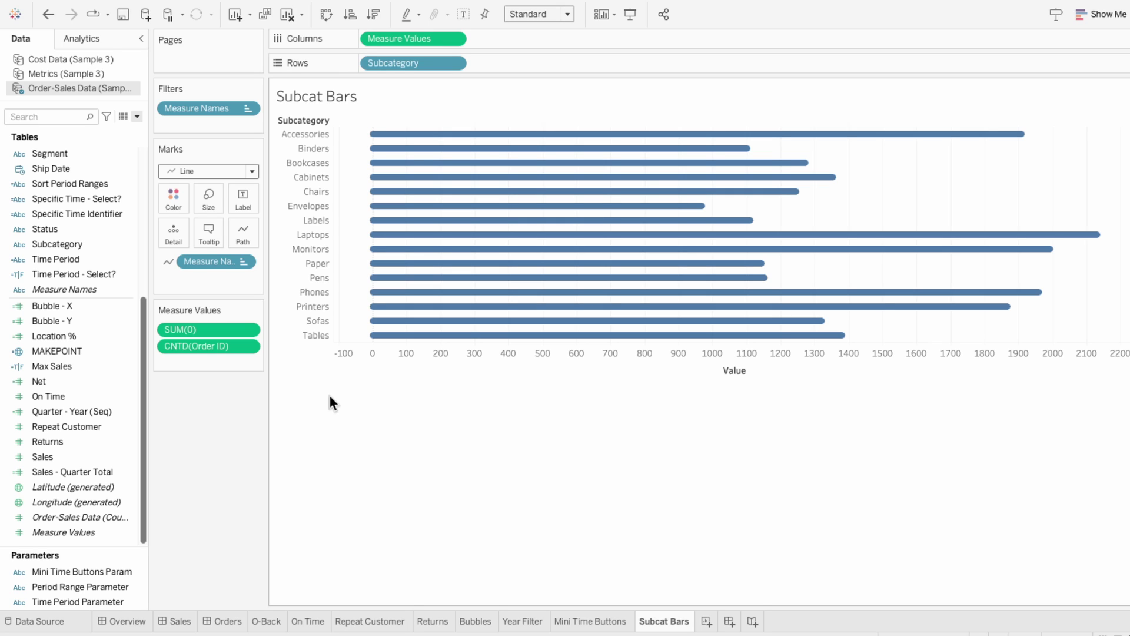
Step: Create a calculated field named Filter/Sort Feature in the Order-Sales Data source
left_click(137, 116)
left_click(137, 126)
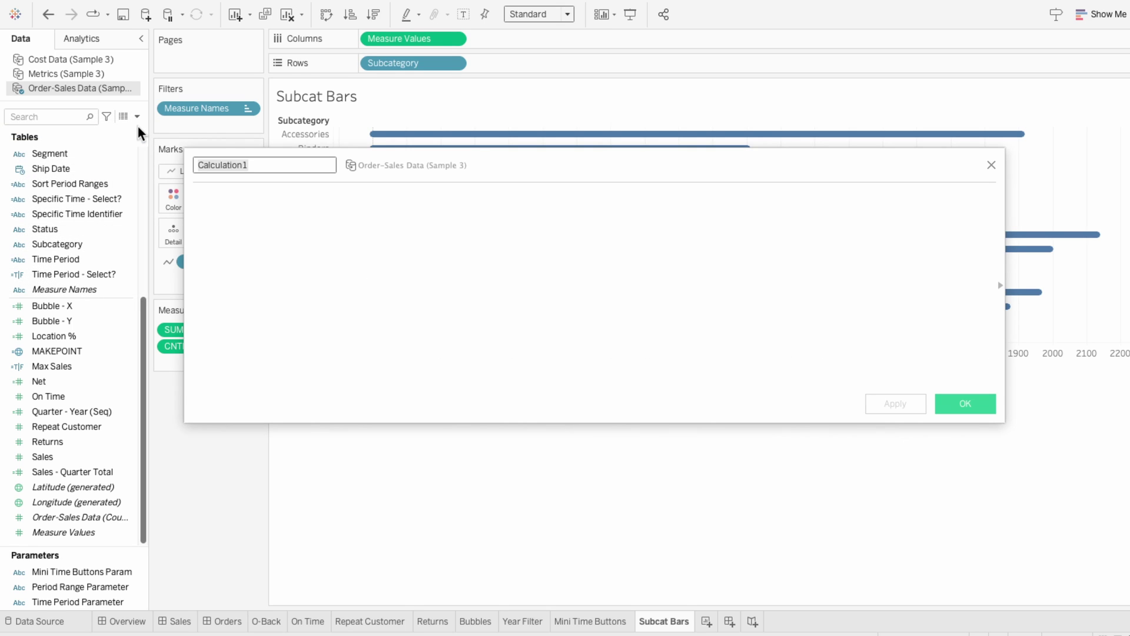
type("Filter/Sort")
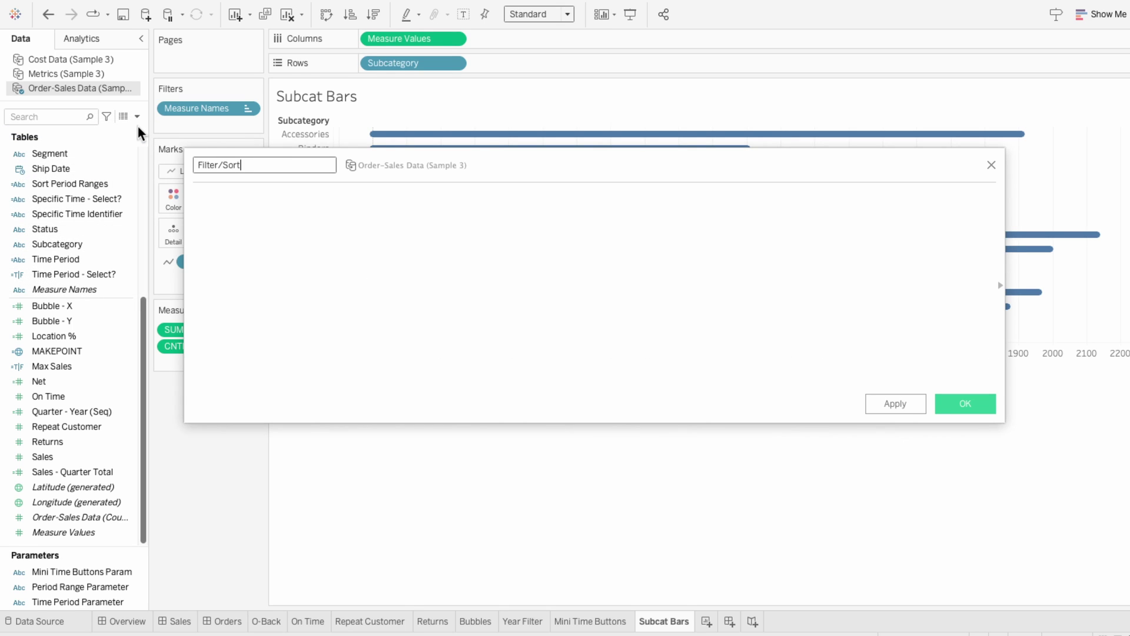
type(" Feature")
key("Tab")
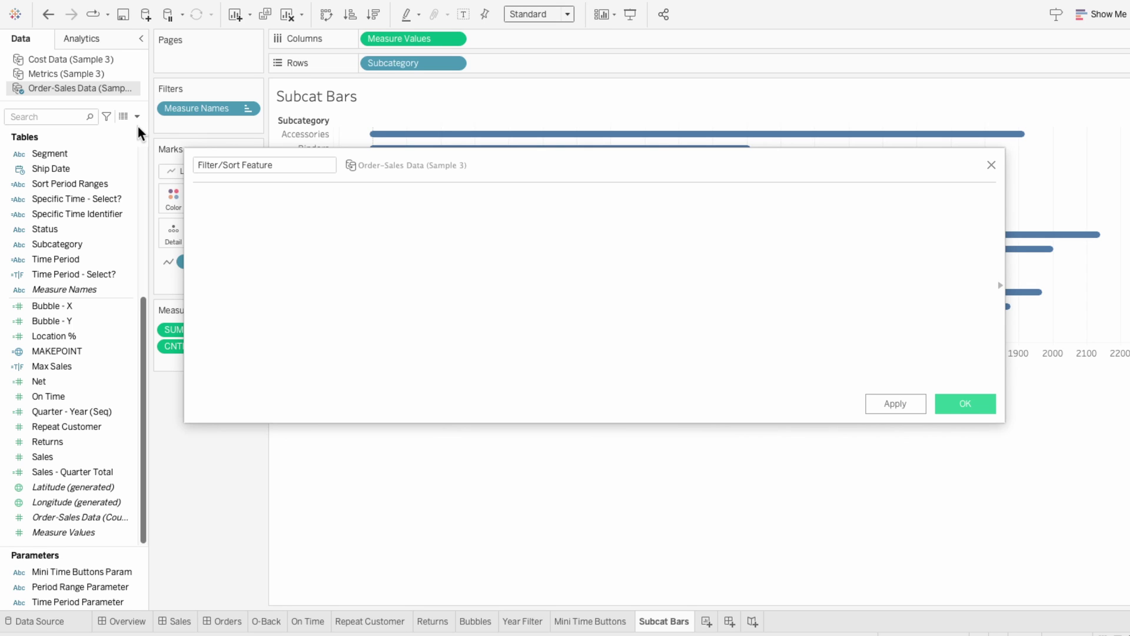
Step: Enter the formula IF CONTAINS([General Time Identifier], [Mini Time Buttons Param]) THEN [Order ID] END
type("IF CONTAINS(ge")
key("Return")
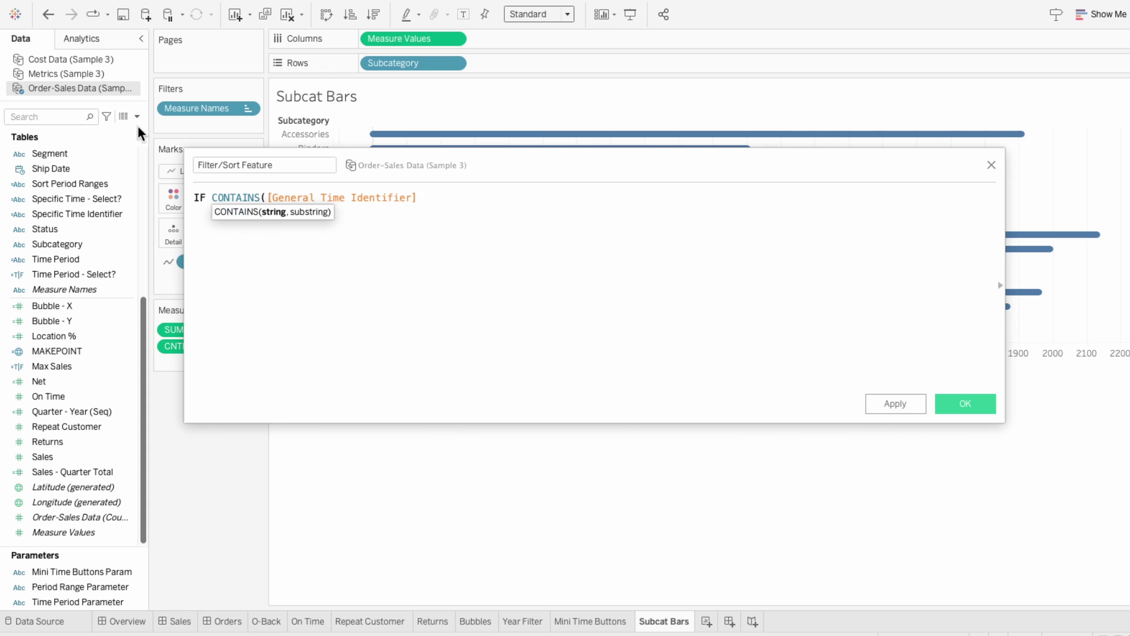
type(", param")
key("Down")
key("Down")
key("Return")
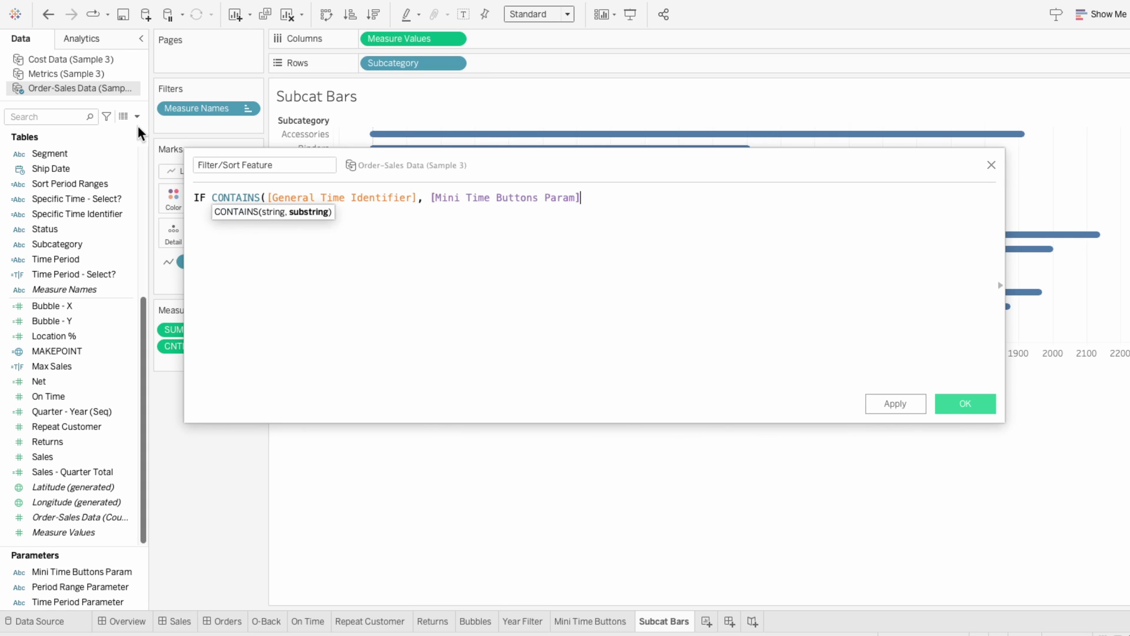
type(") THEN order")
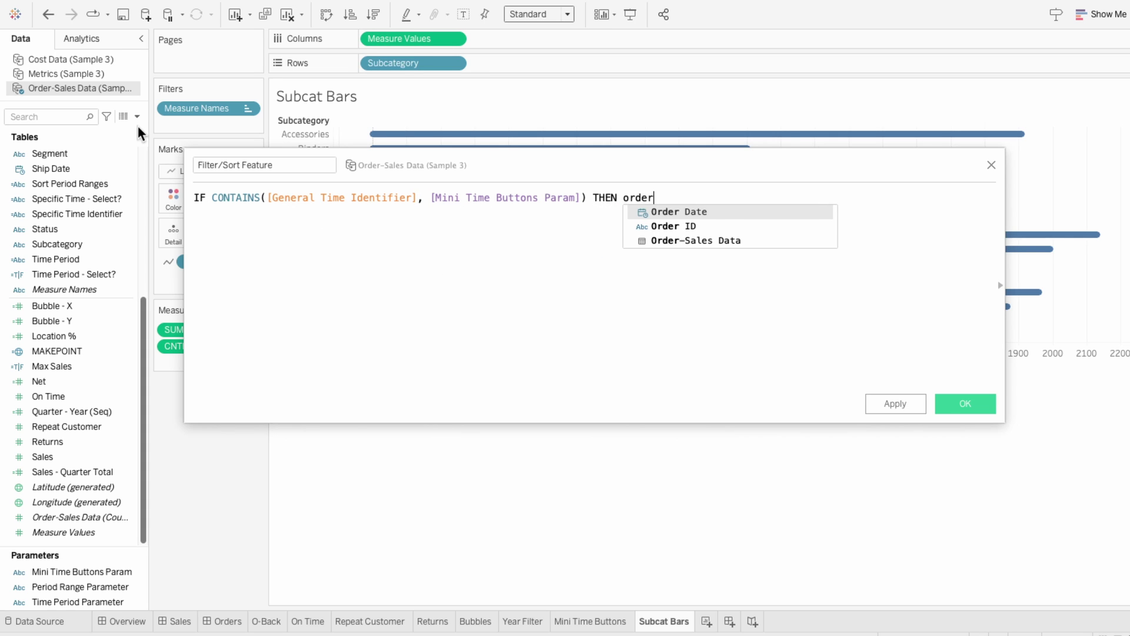
key("Down")
key("Return")
type("END")
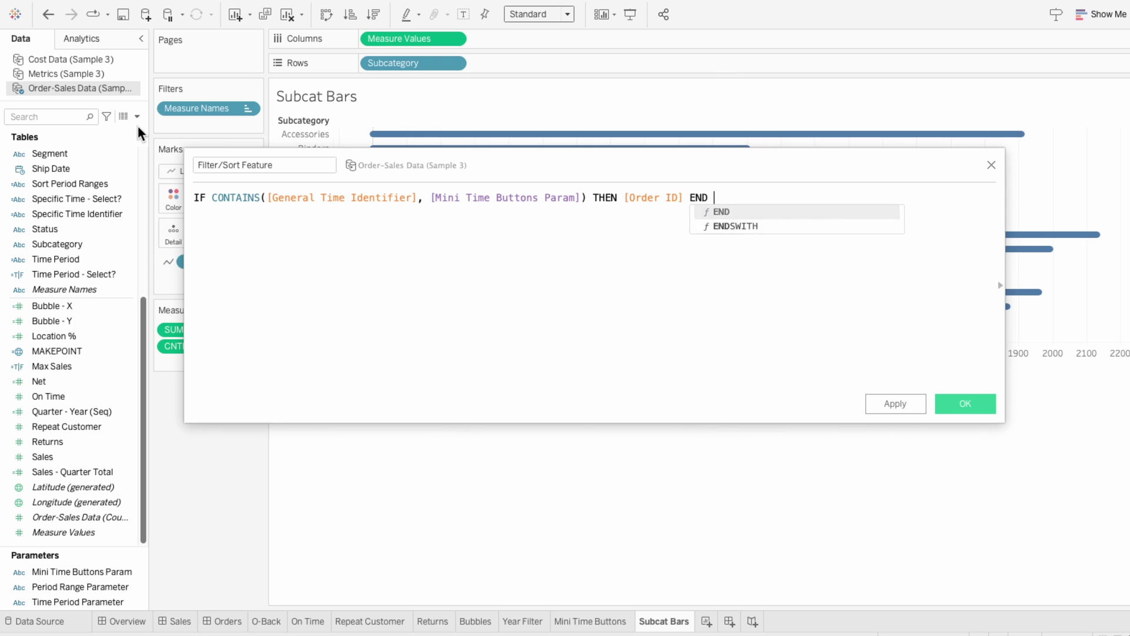
Step: Wrap the whole IF expression in COUNTD()
left_click(197, 198)
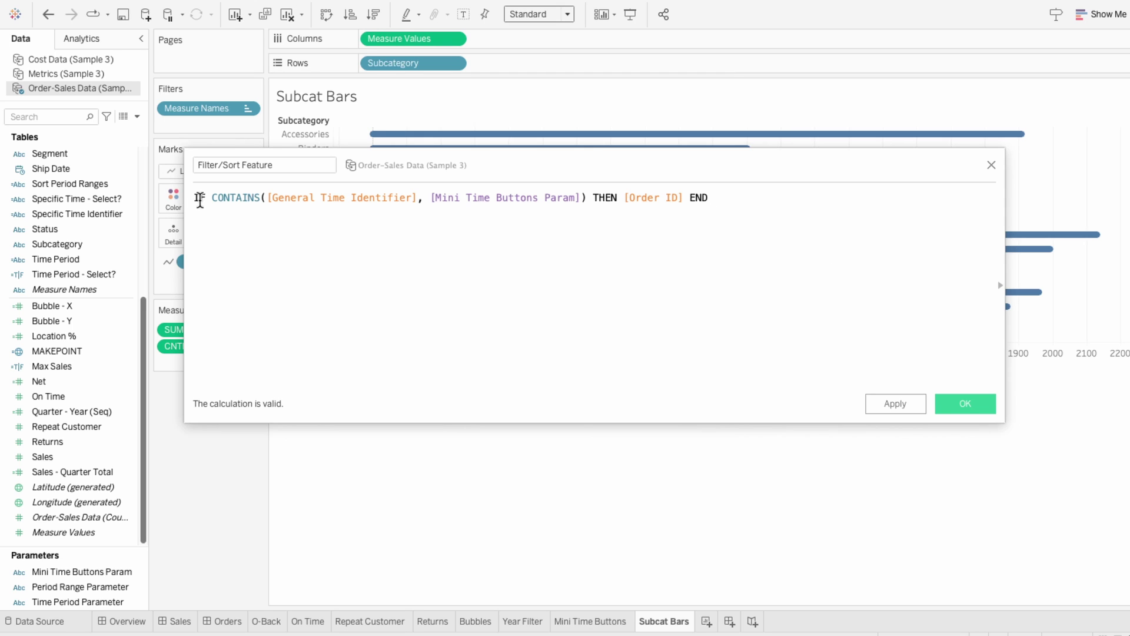
type("COUNTD(")
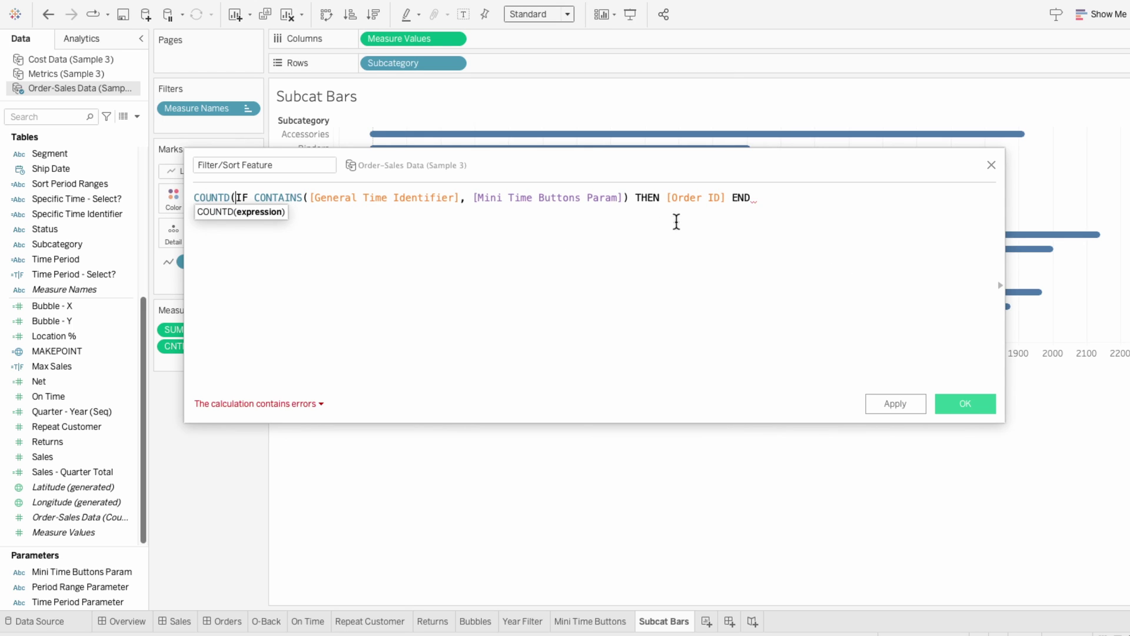
left_click(752, 197)
type(")")
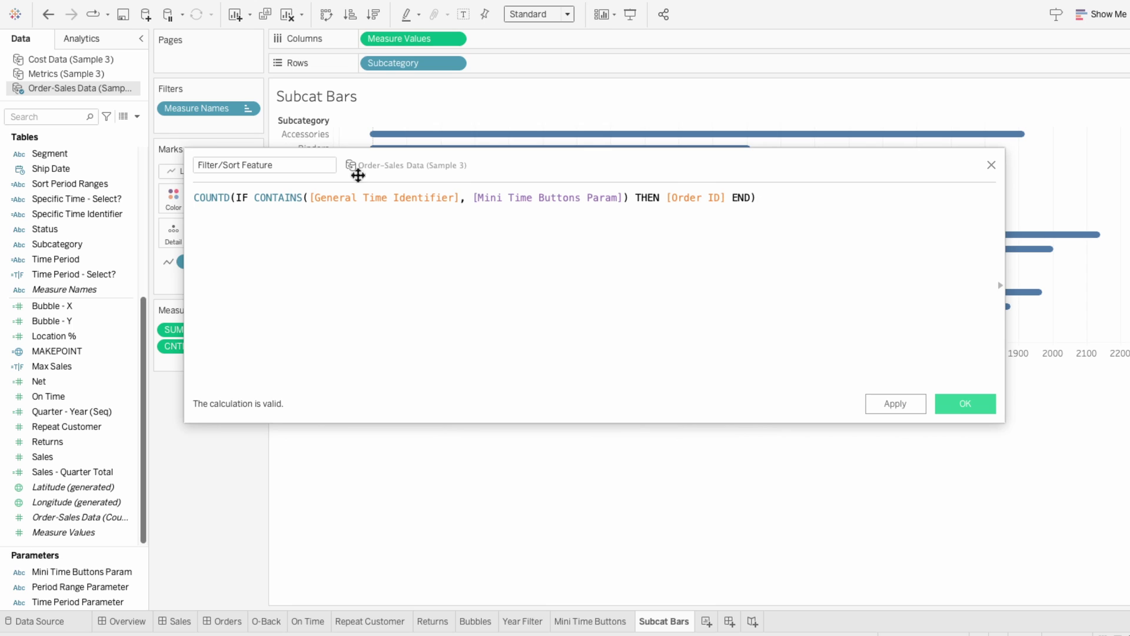
Step: Wrap the whole COUNTD expression of Filter/Sort Feature in RANK_UNIQUE() and save the calculated field
left_click(196, 198)
type("RANK_UNI")
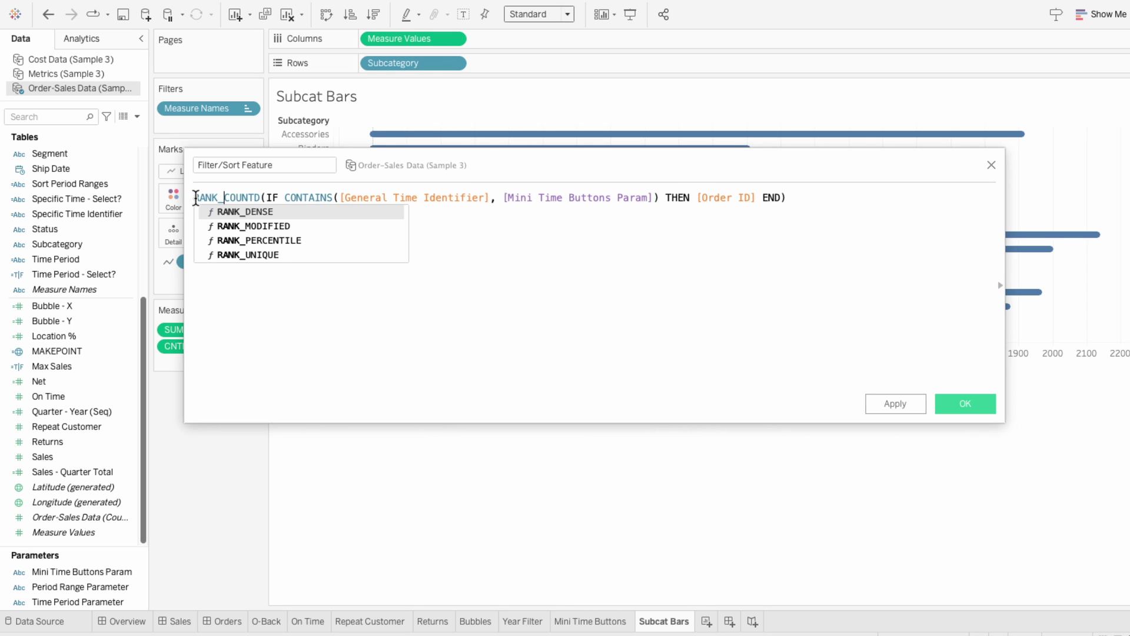
type("QUE(")
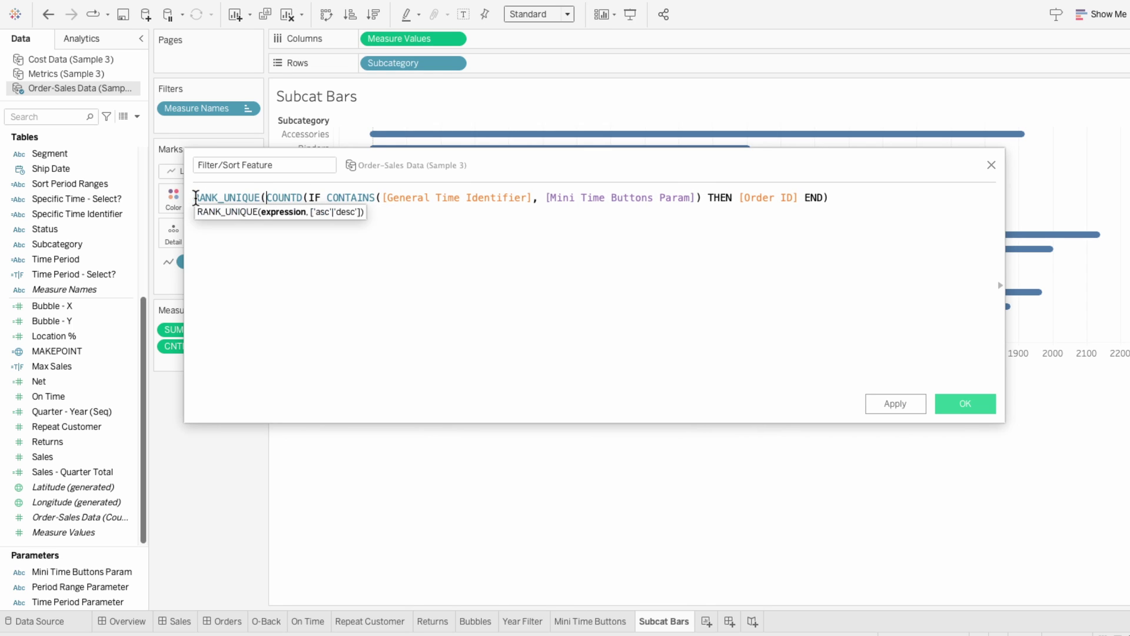
left_click(831, 199)
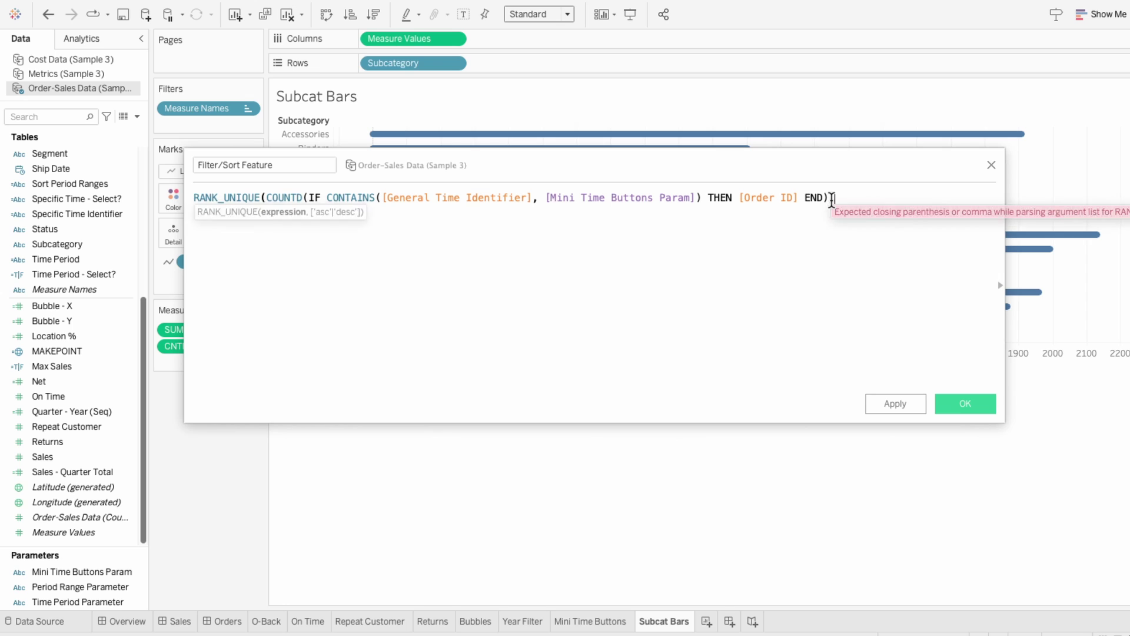
type(")")
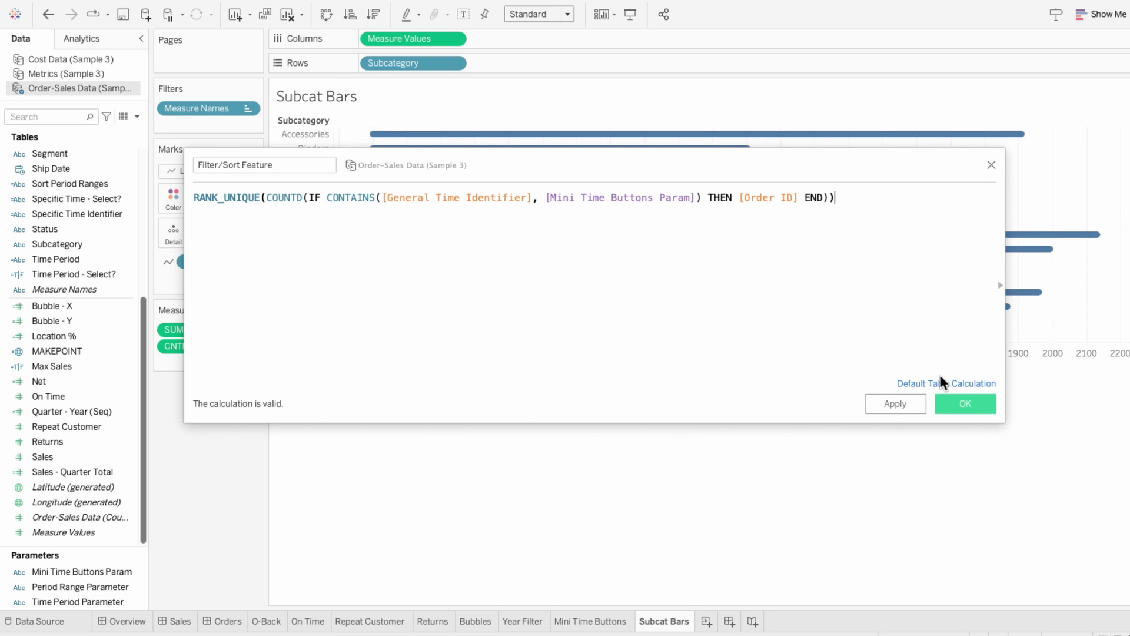
left_click(950, 400)
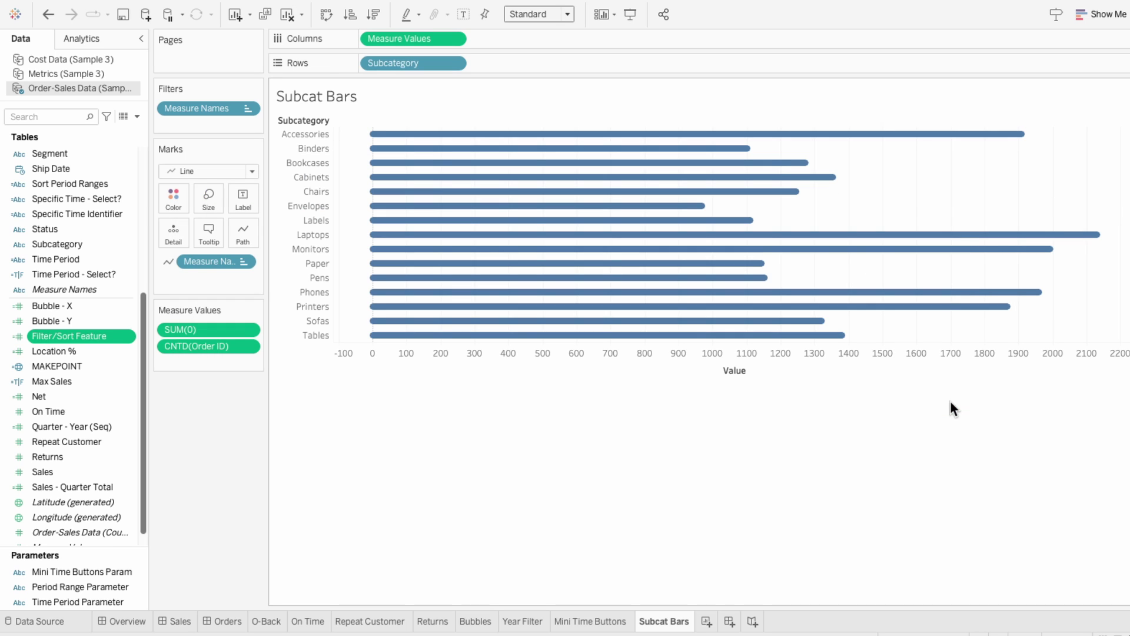
Step: Filter the Subcat Bars sheet by Filter/Sort Feature, applying a range of values from 1 to 10
left_click_drag(62, 335, 209, 117)
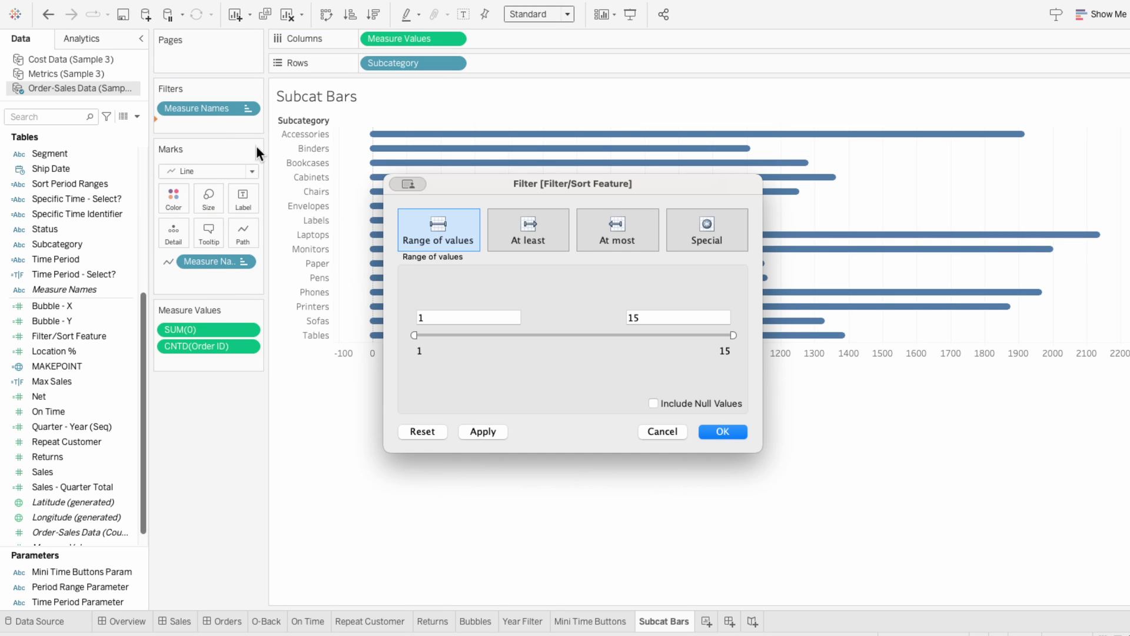
left_click(647, 312)
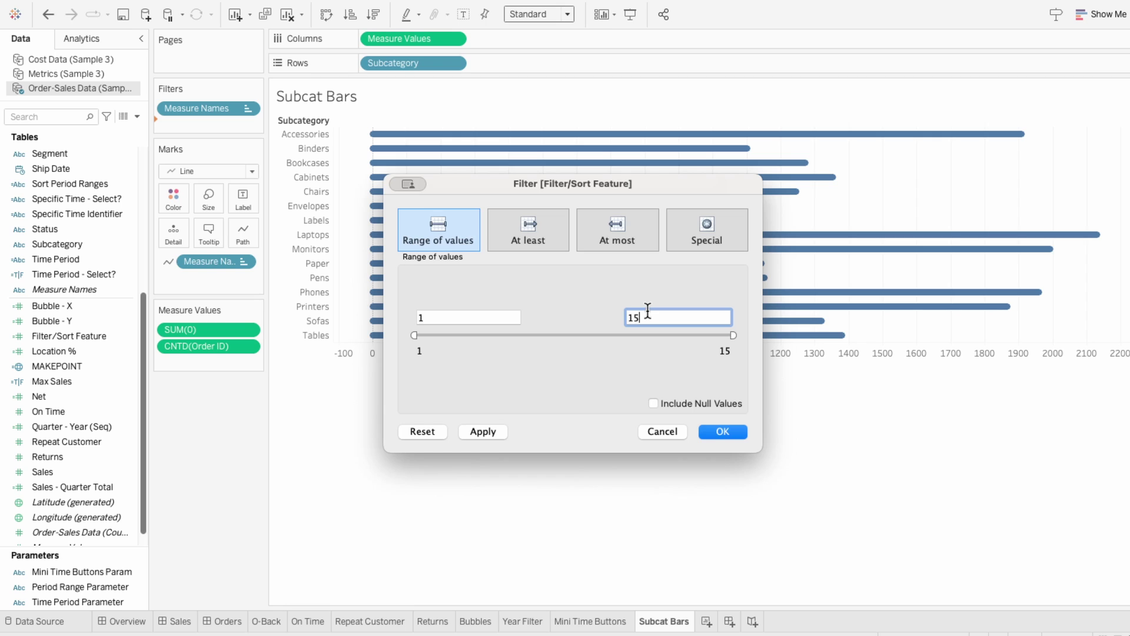
key("BackSpace")
type("0")
left_click(483, 432)
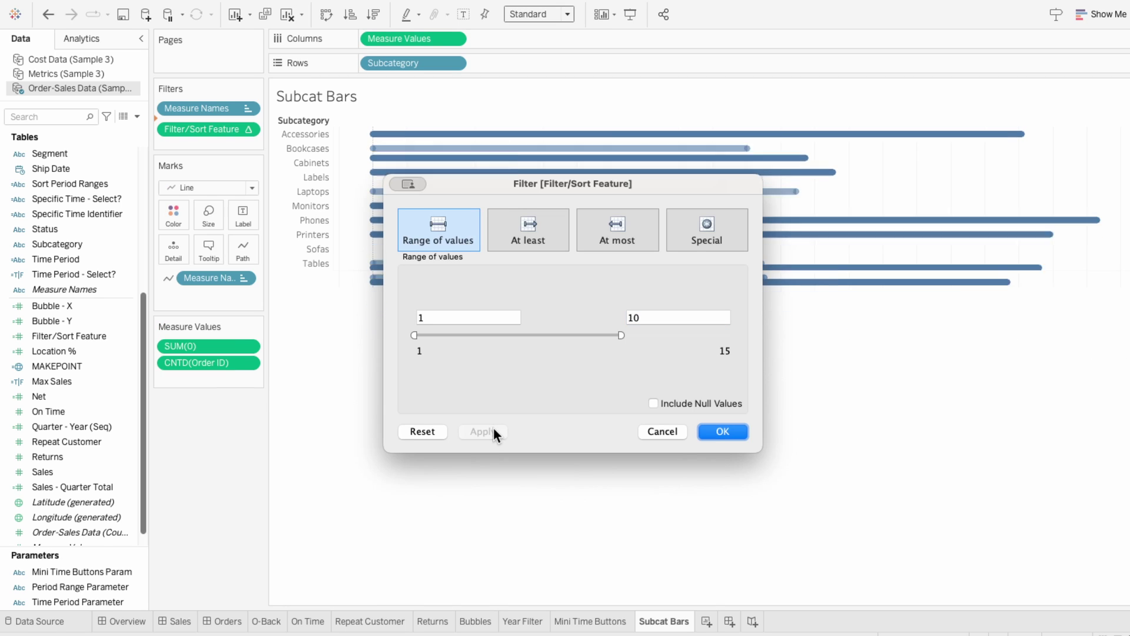
Step: Try a maximum of 5 for the Filter/Sort Feature range and apply it
double_click(664, 313)
type("5")
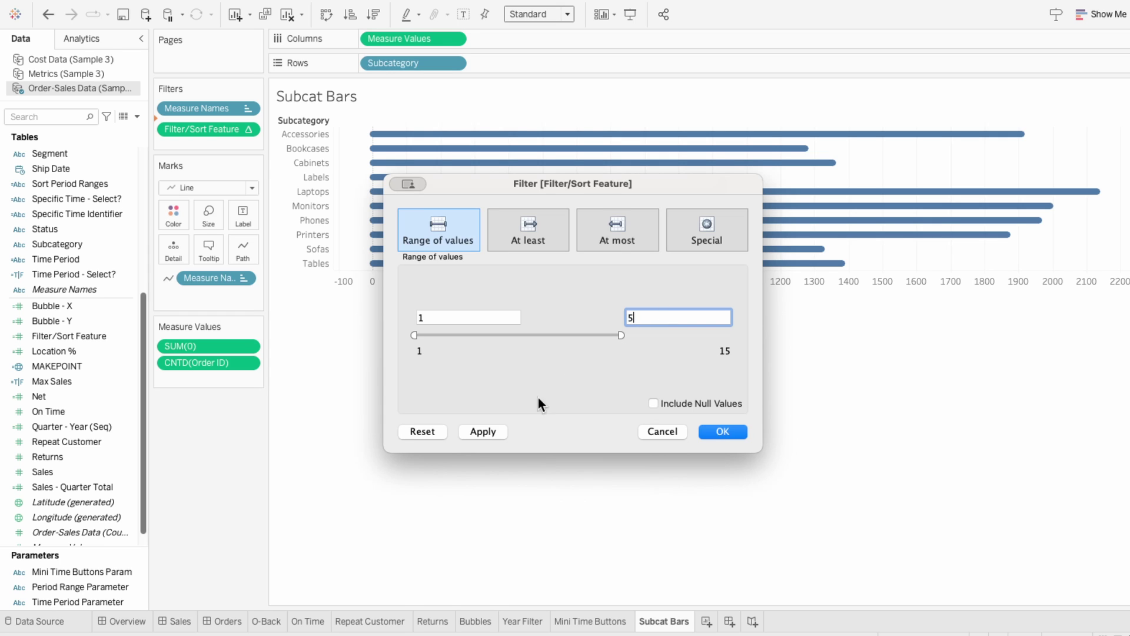
left_click(490, 428)
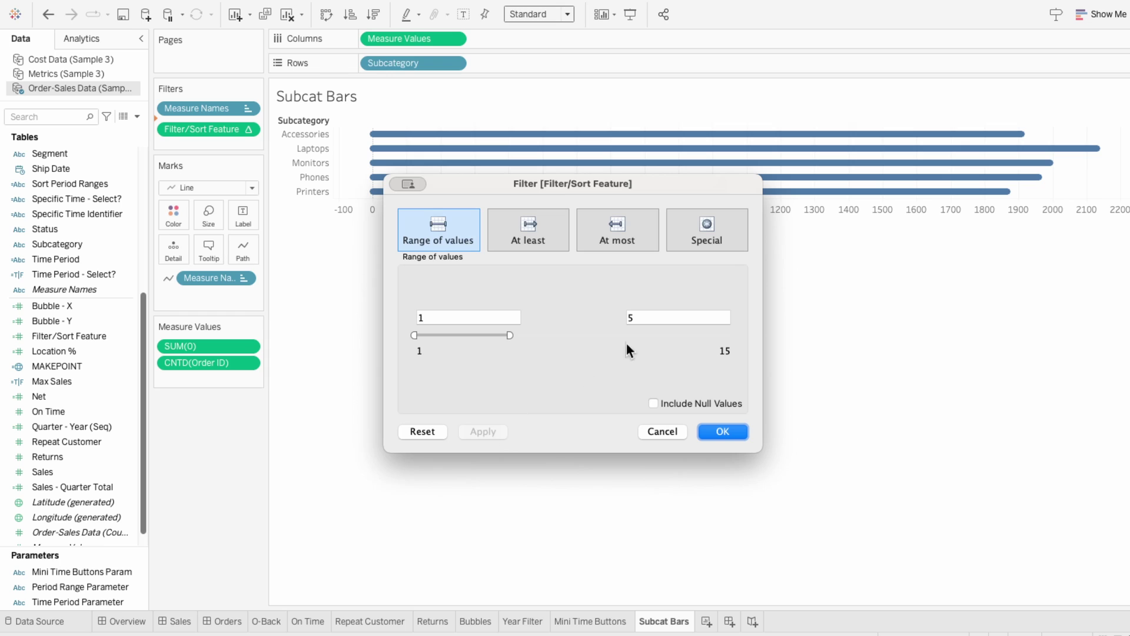
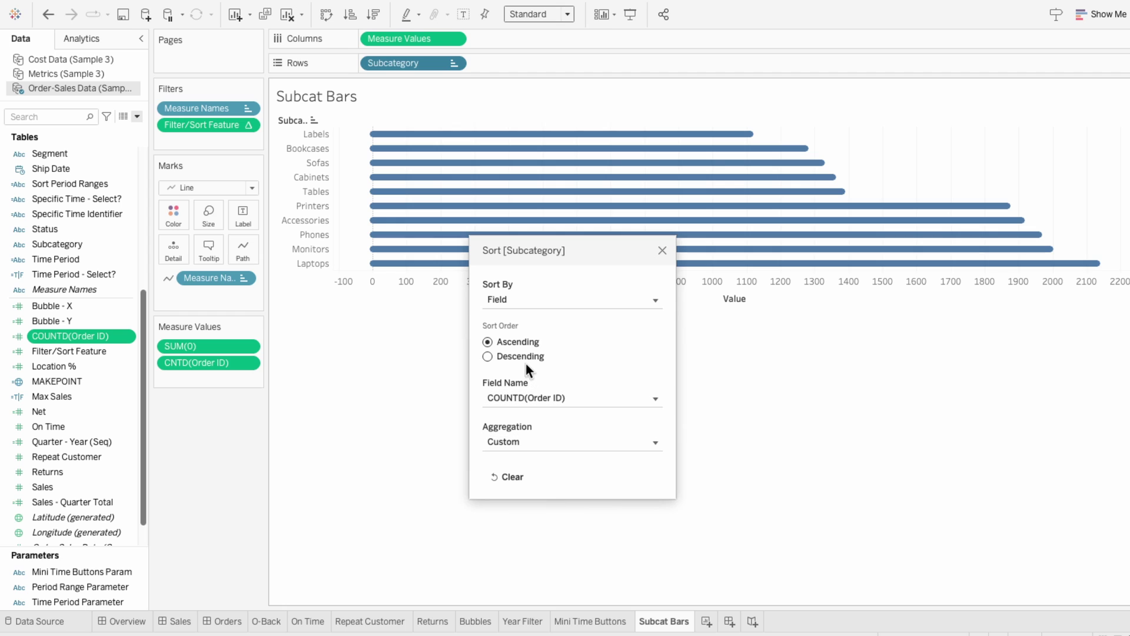
Step: Set the Subcategory sort by COUNTD(Order ID) to descending and close the sort settings
left_click(525, 361)
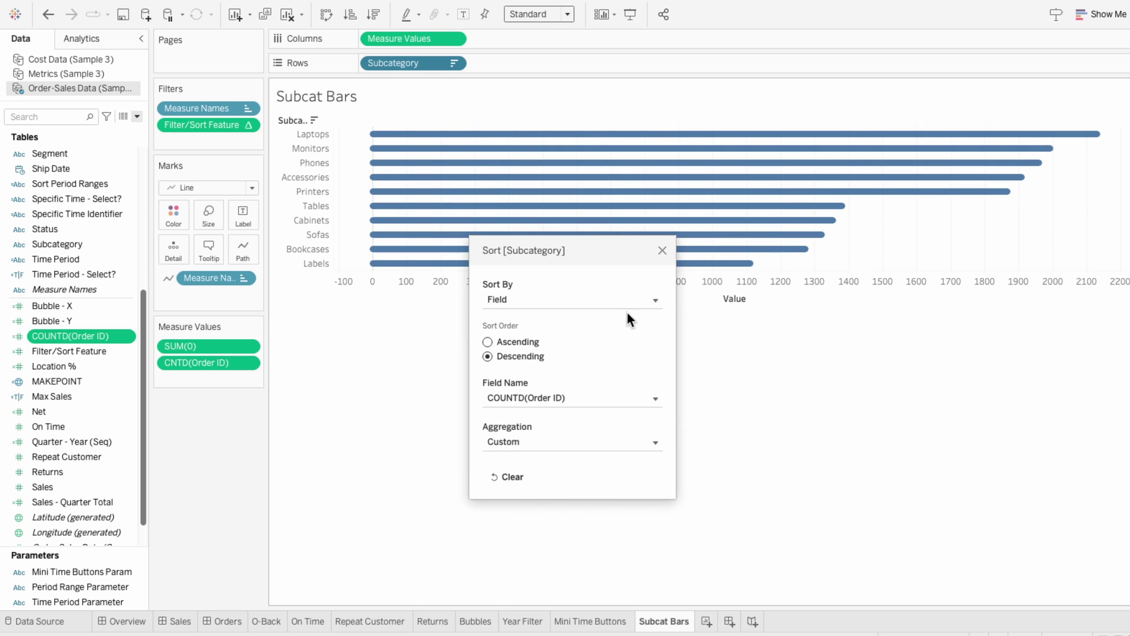
left_click(663, 250)
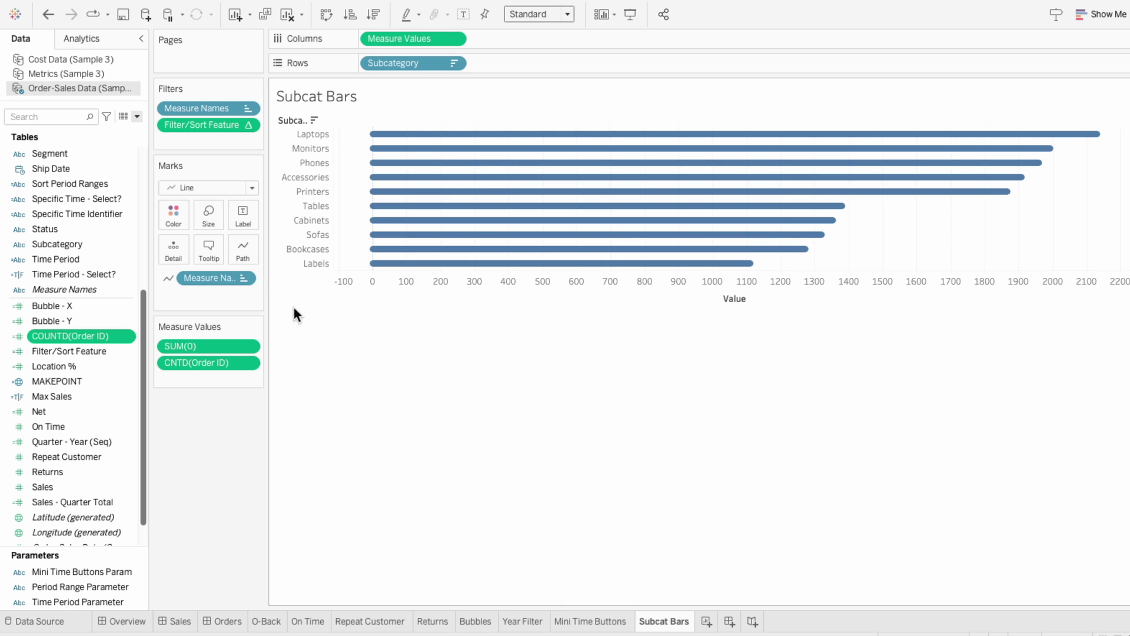
Step: Color the bars by Measure Names so each one becomes a gradient
left_click_drag(83, 289, 190, 297)
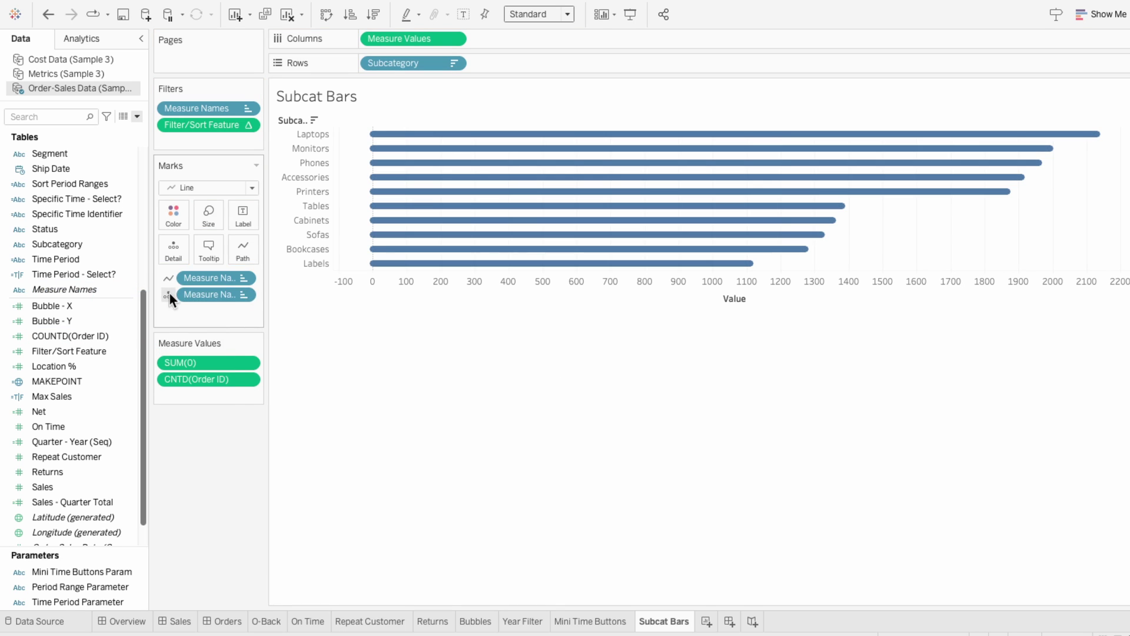
left_click(169, 294)
left_click(178, 306)
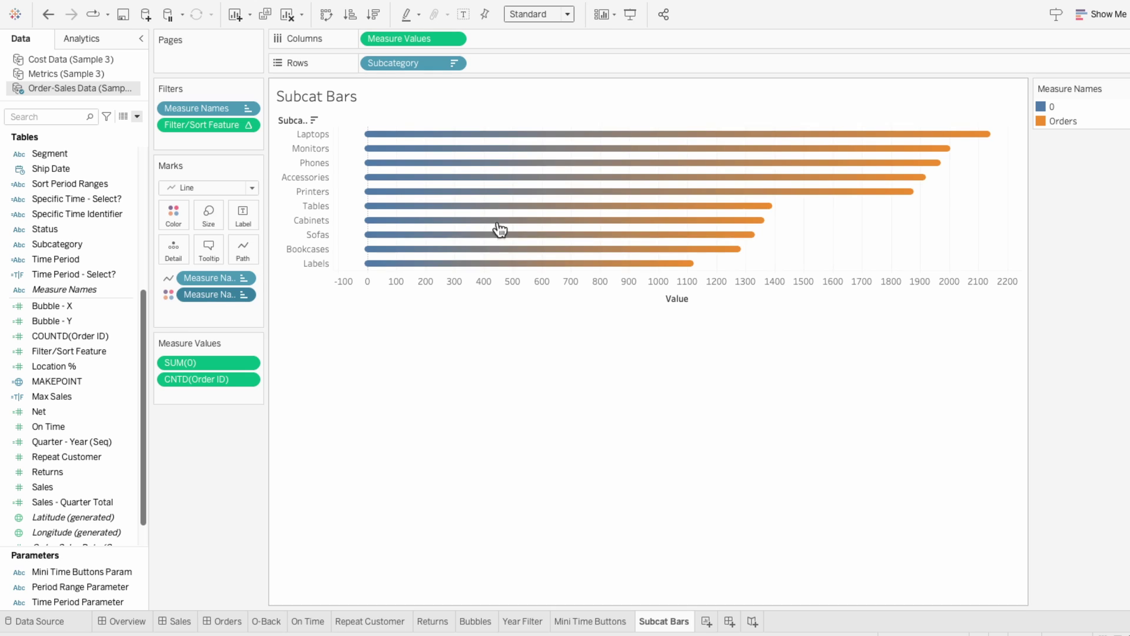
Step: Change the Measure Names colors to a light lavender-blue for 0 and a light pink-violet for Orders
right_click(1041, 107)
left_click(1019, 101)
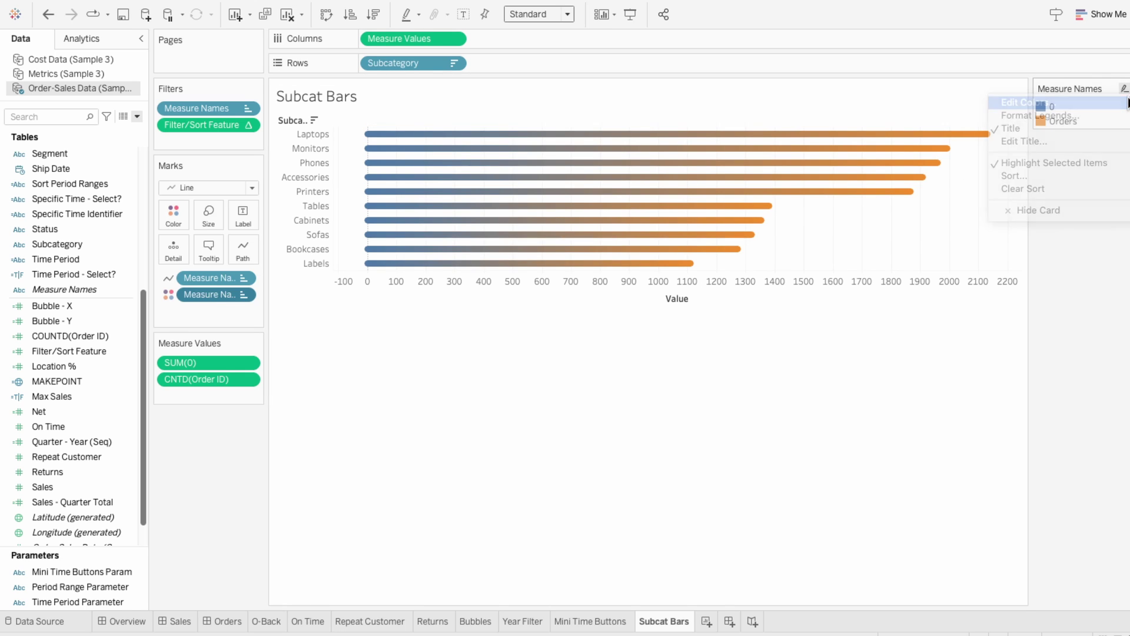
double_click(397, 205)
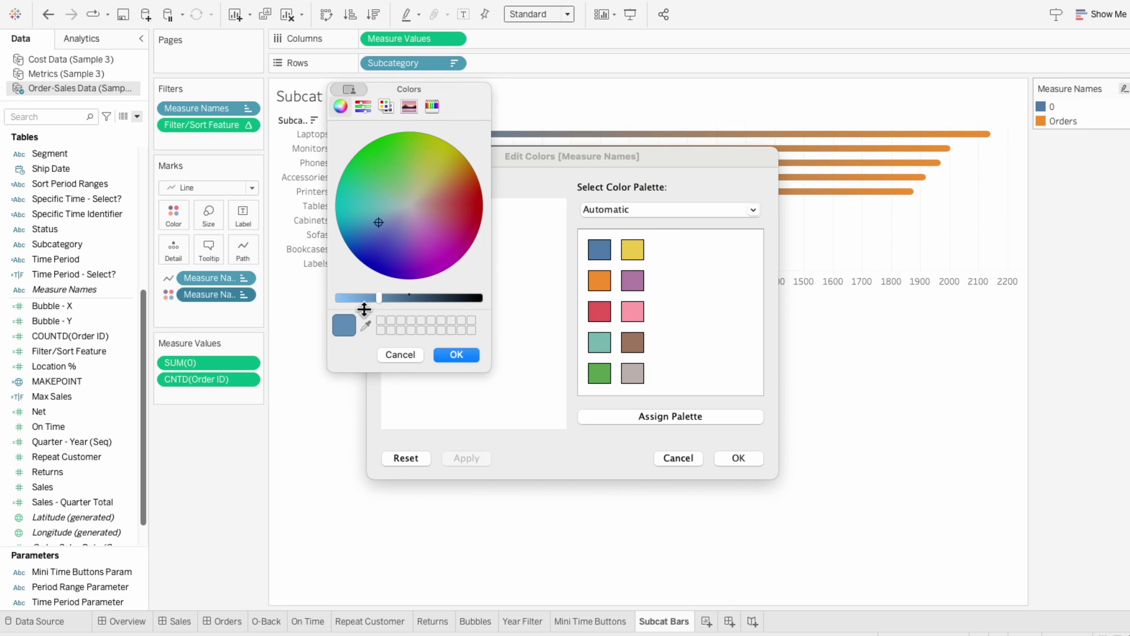
left_click(343, 298)
left_click(452, 355)
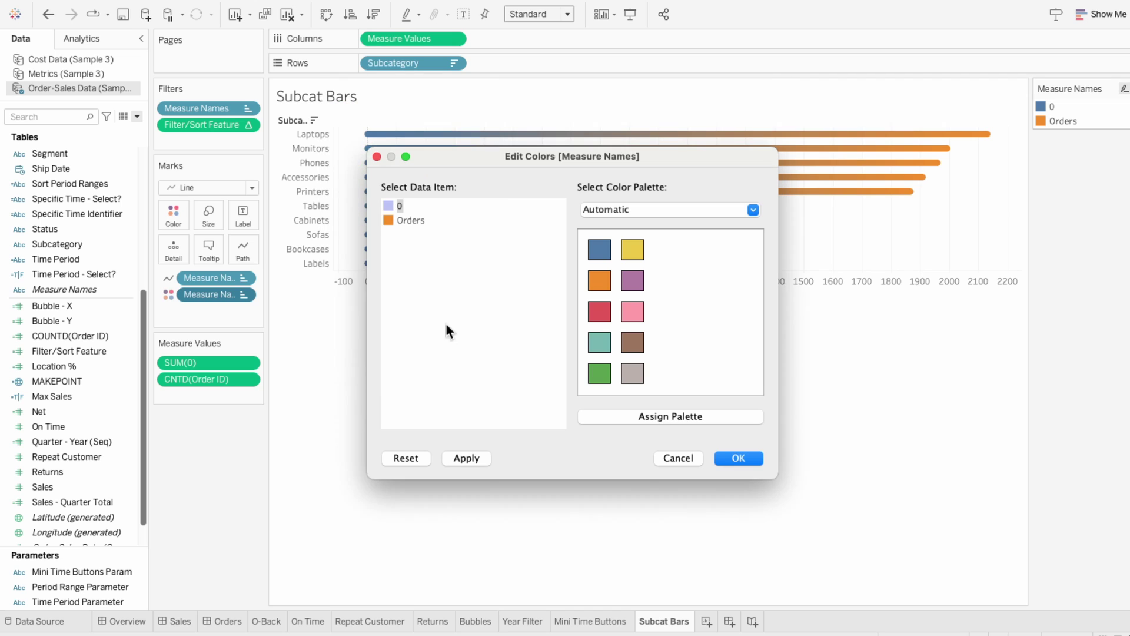
double_click(389, 218)
left_click(422, 223)
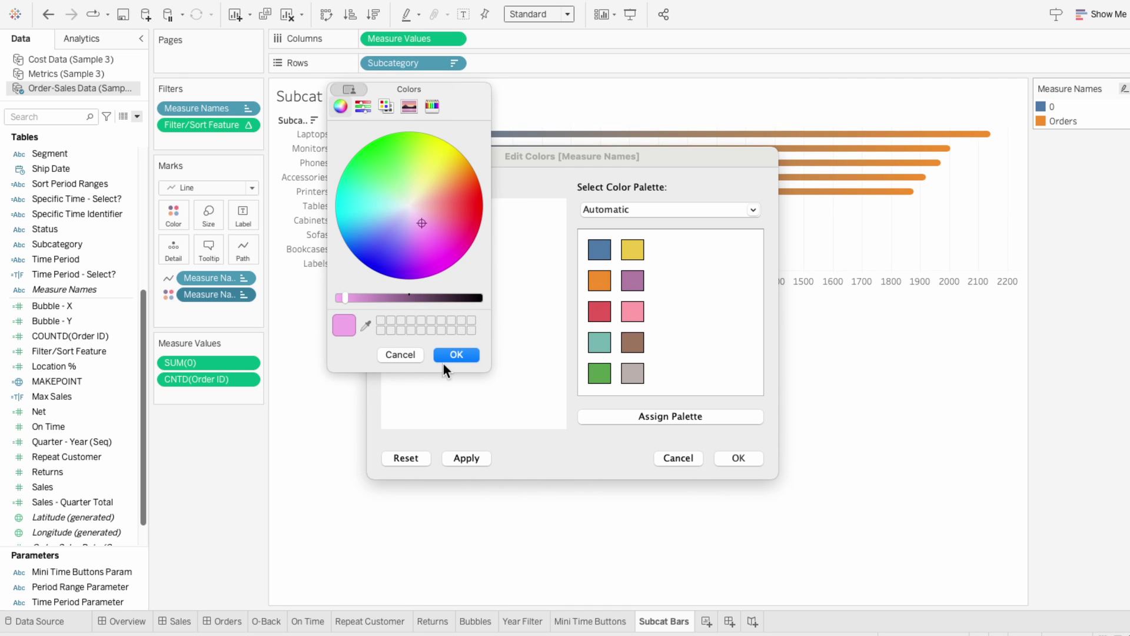
left_click(455, 356)
left_click(740, 458)
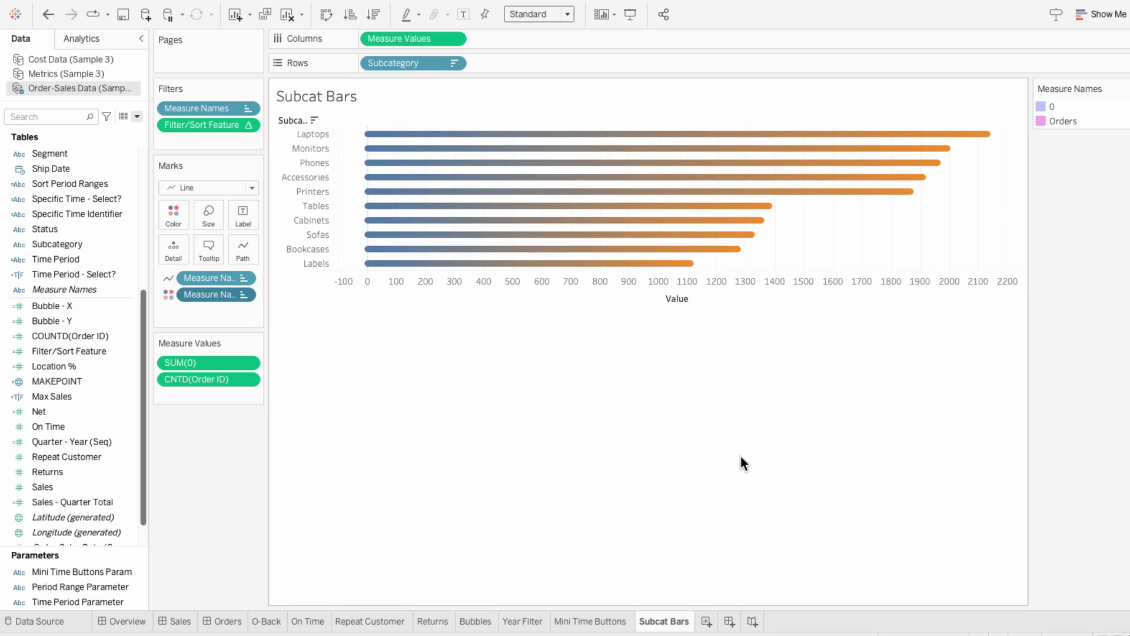
Step: Hide the Value axis header and the field labels for rows
right_click(679, 284)
left_click(709, 357)
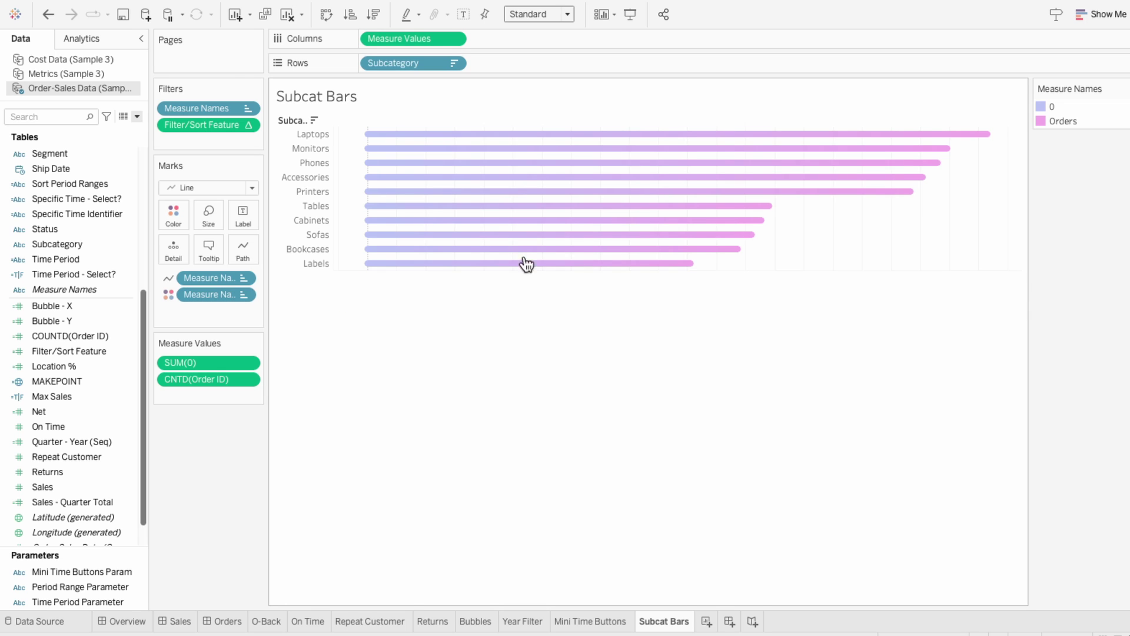
right_click(289, 120)
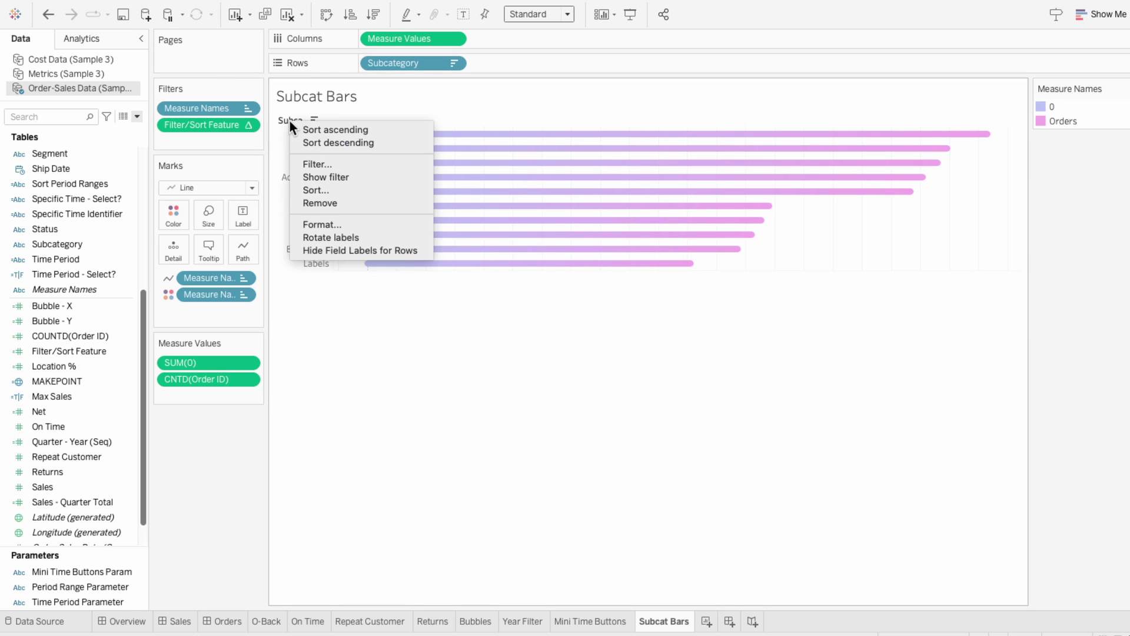
left_click(323, 247)
Step: Change the font color of the Subcategory headers to a darker gray
right_click(309, 234)
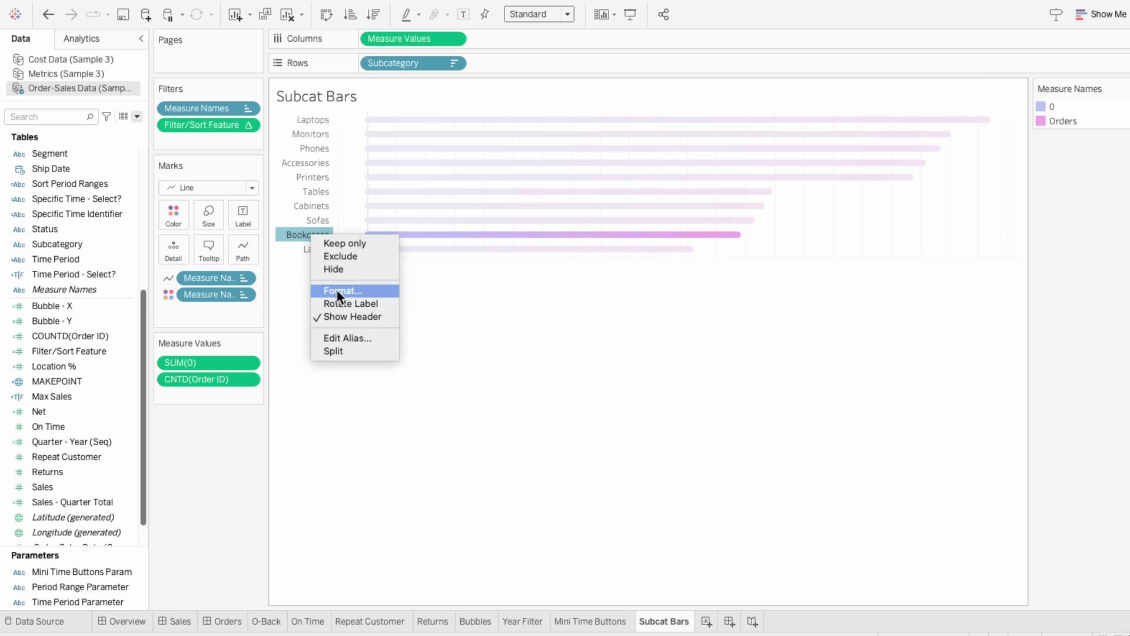
left_click(337, 291)
left_click(111, 134)
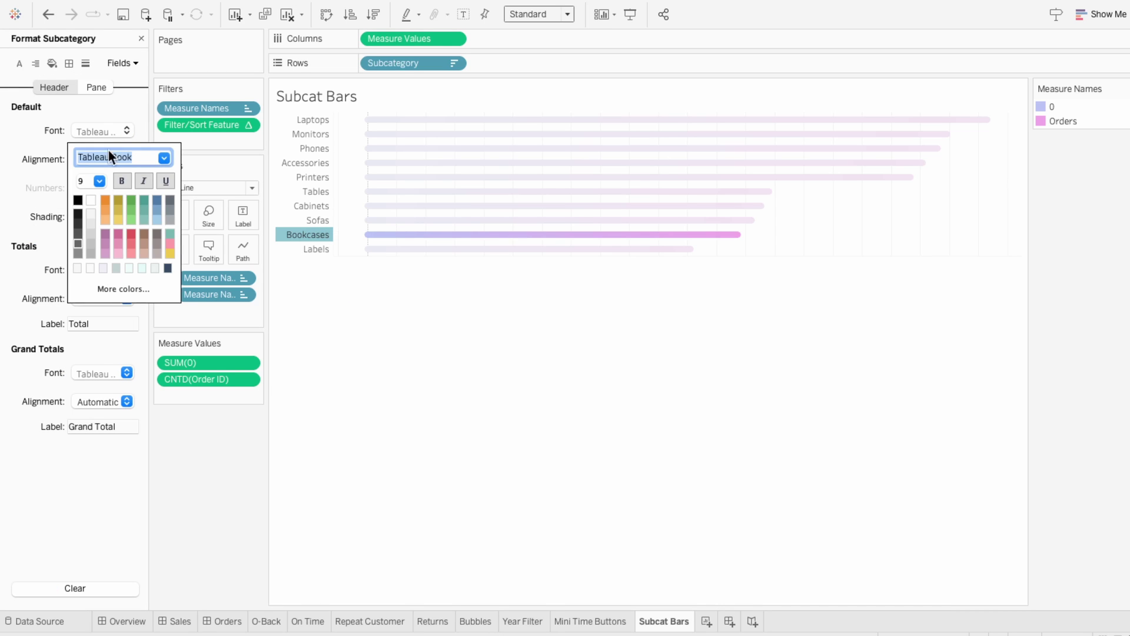
left_click(79, 231)
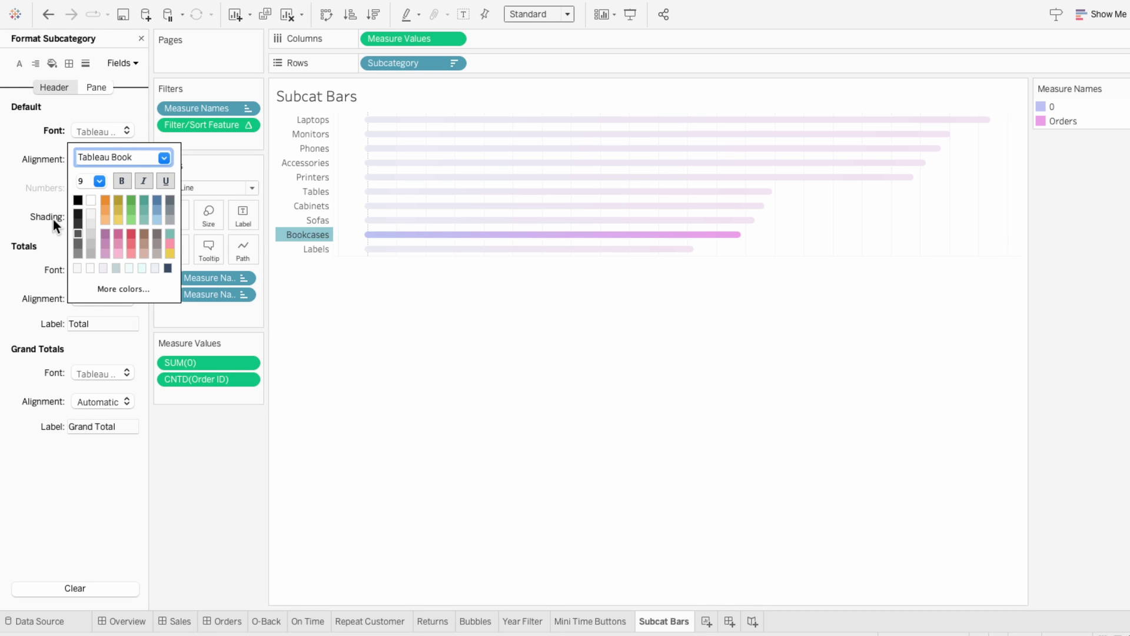
left_click(53, 219)
Step: Set the default worksheet shading to None
left_click(51, 59)
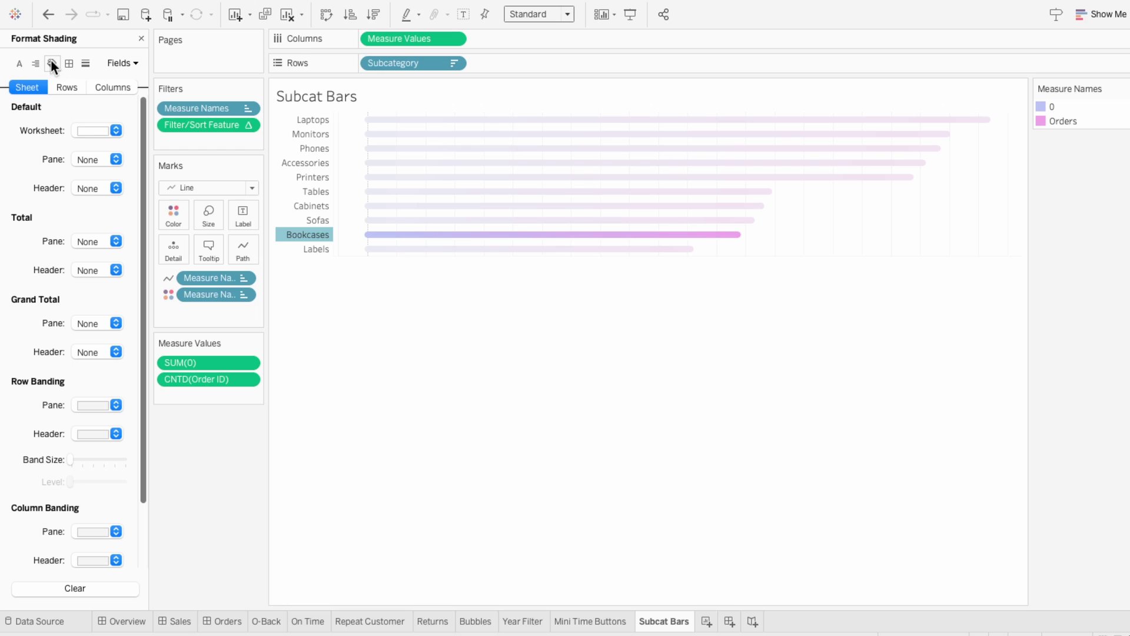
left_click(89, 129)
left_click(94, 155)
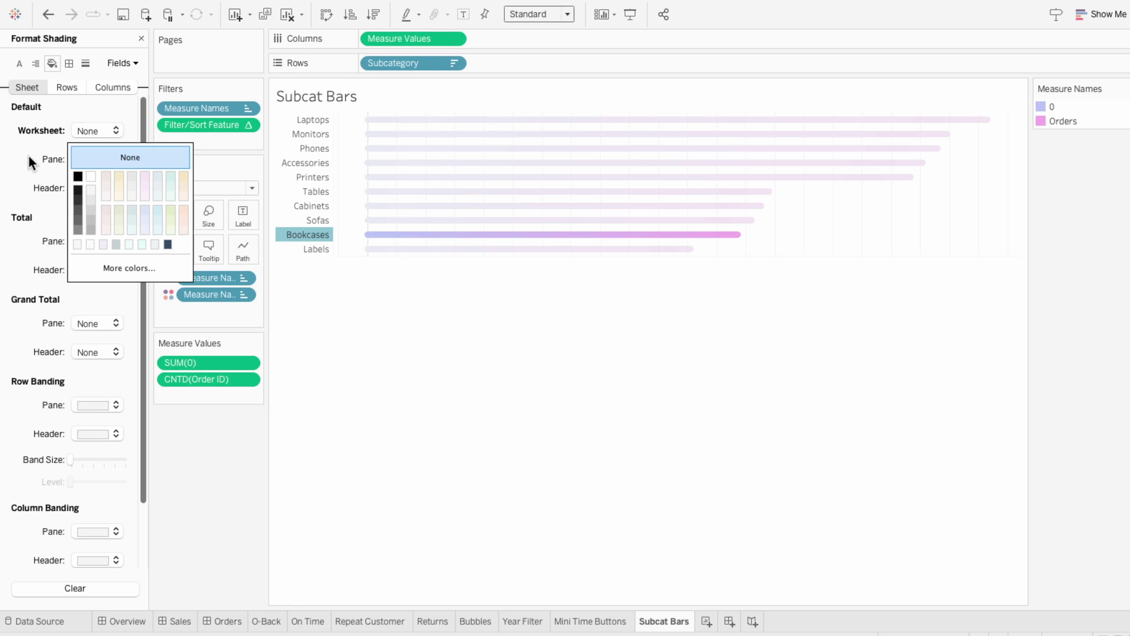
Step: Set the sheet's zero lines and axis rulers to None
left_click(86, 63)
left_click(104, 158)
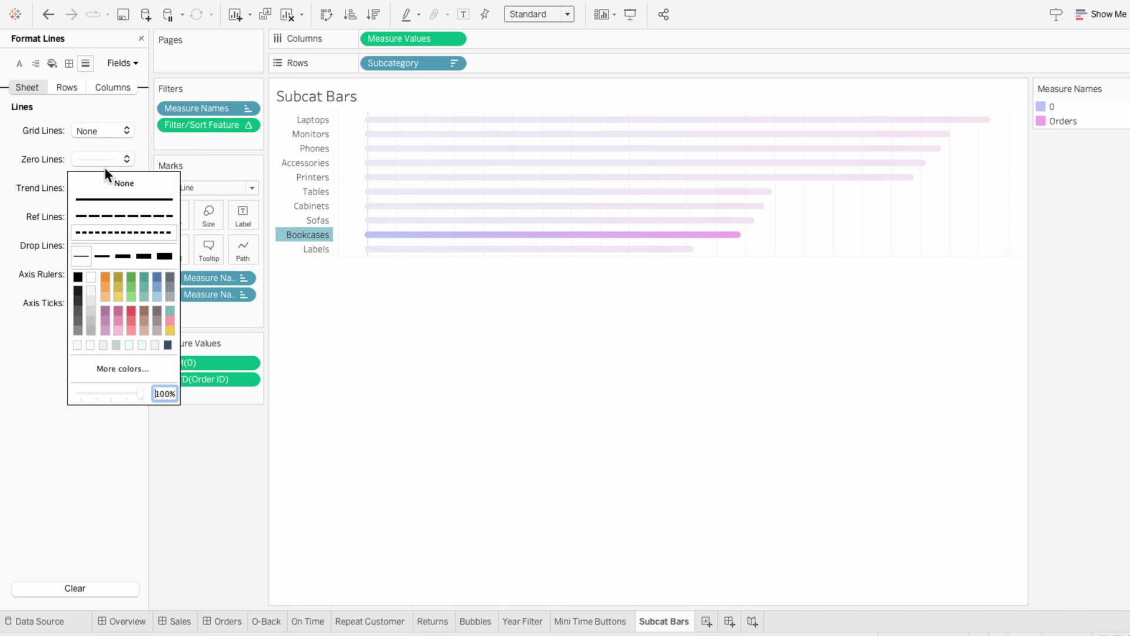
left_click(106, 179)
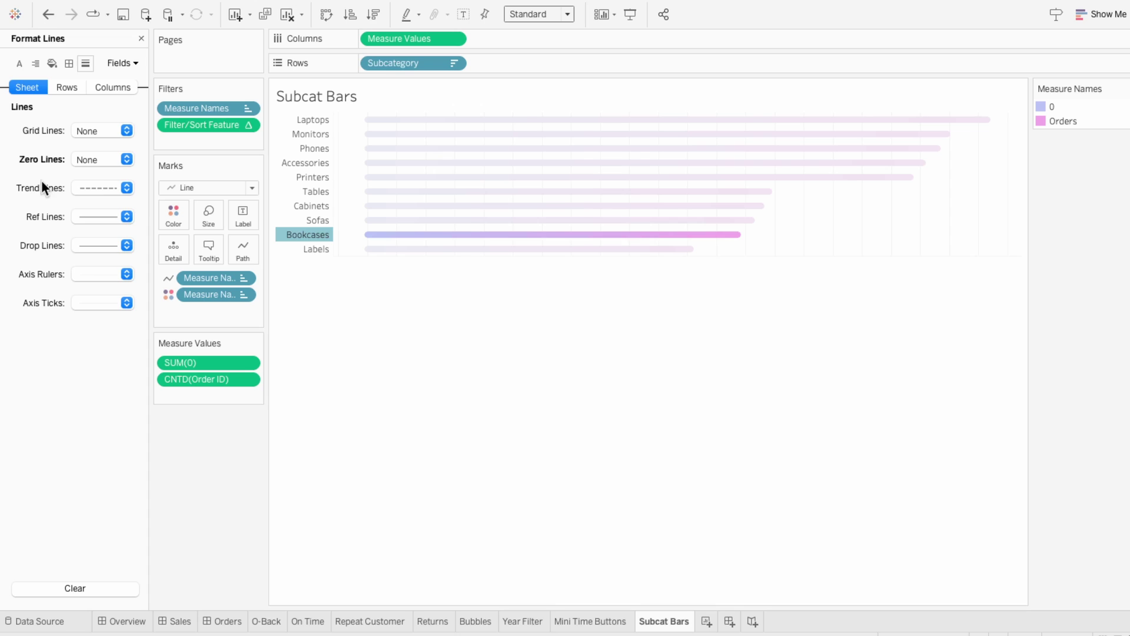
left_click(92, 277)
left_click(31, 287)
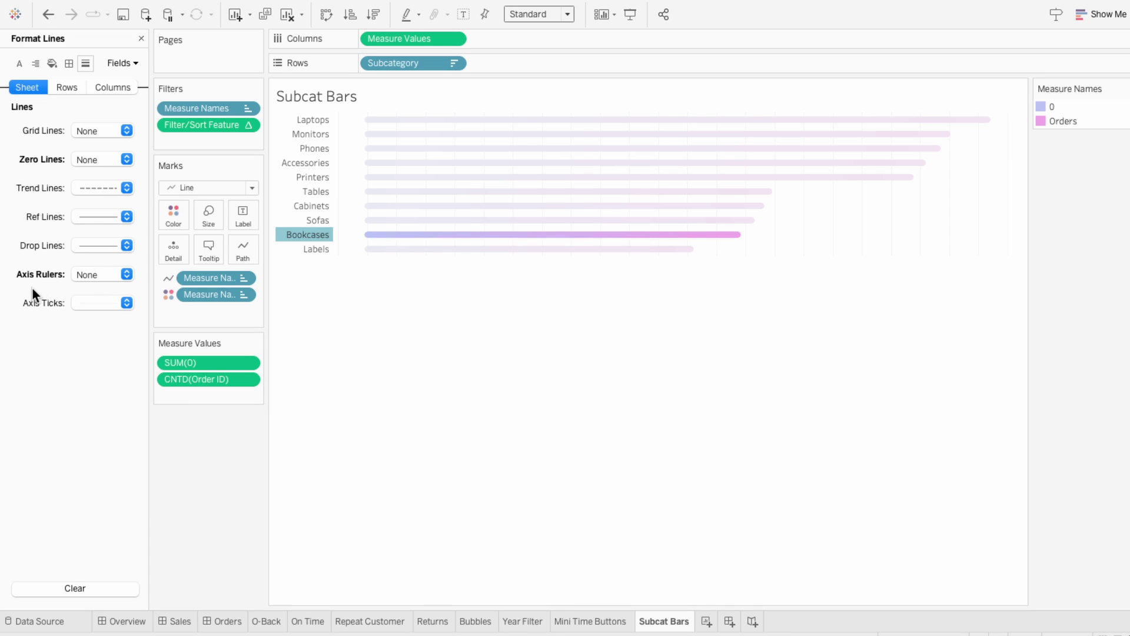
Step: Remove the column grid lines and close the line formatting
left_click(104, 86)
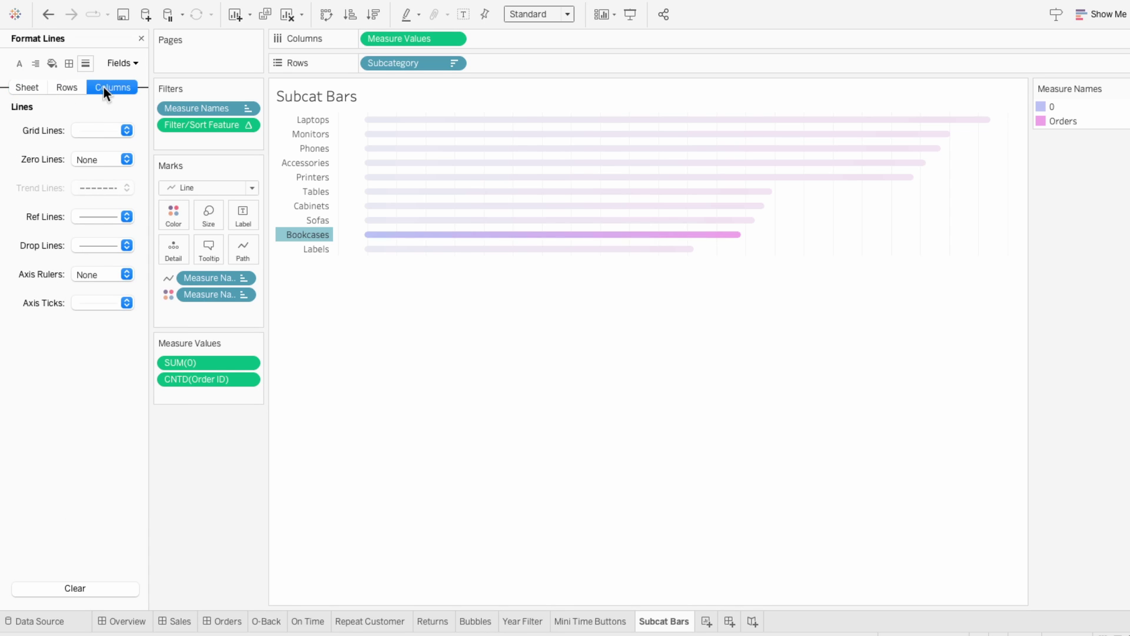
left_click(99, 130)
left_click(98, 152)
left_click(44, 155)
left_click(142, 39)
left_click(385, 366)
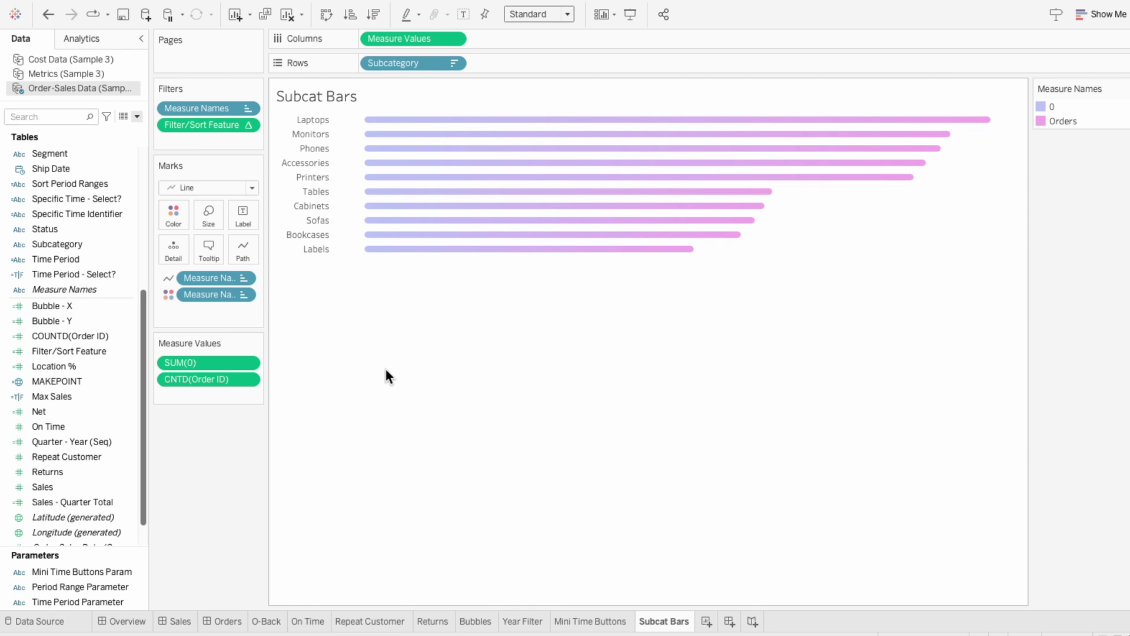
Step: Add the Subcat Bars sheet as a floating object to the Orders dashboard and hide its title
left_click(222, 621)
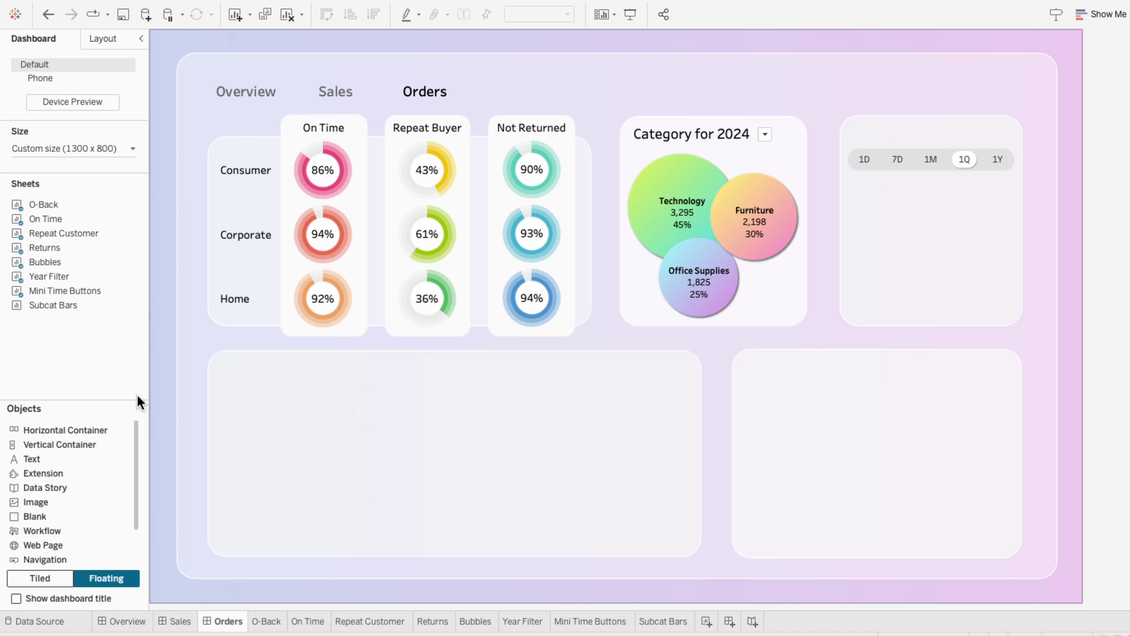
left_click_drag(51, 305, 792, 229)
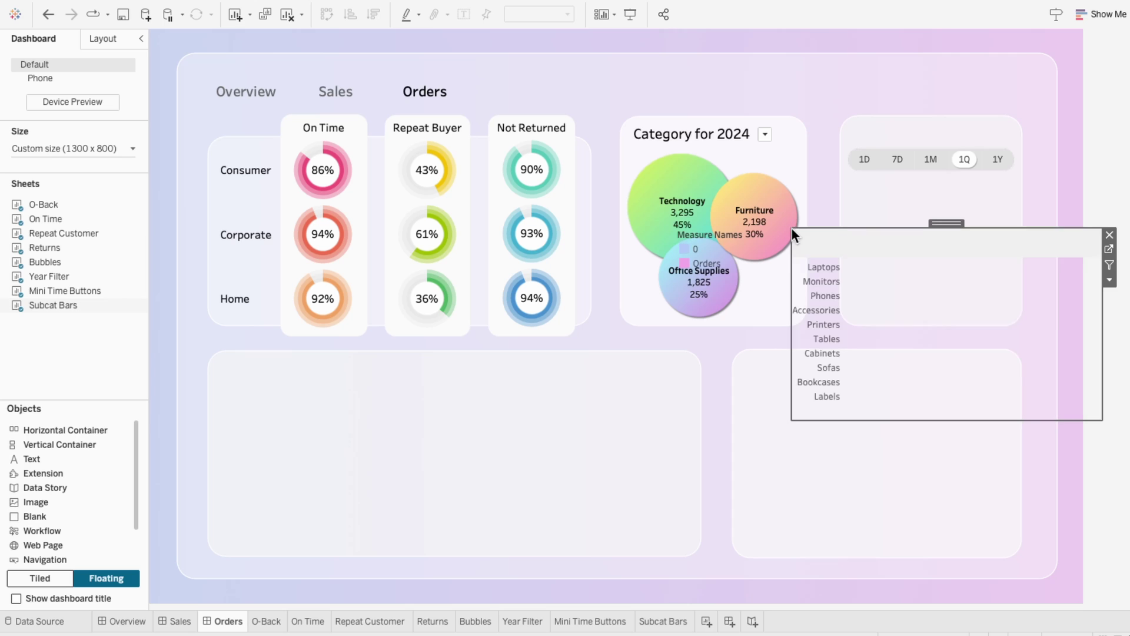
right_click(824, 244)
left_click(852, 277)
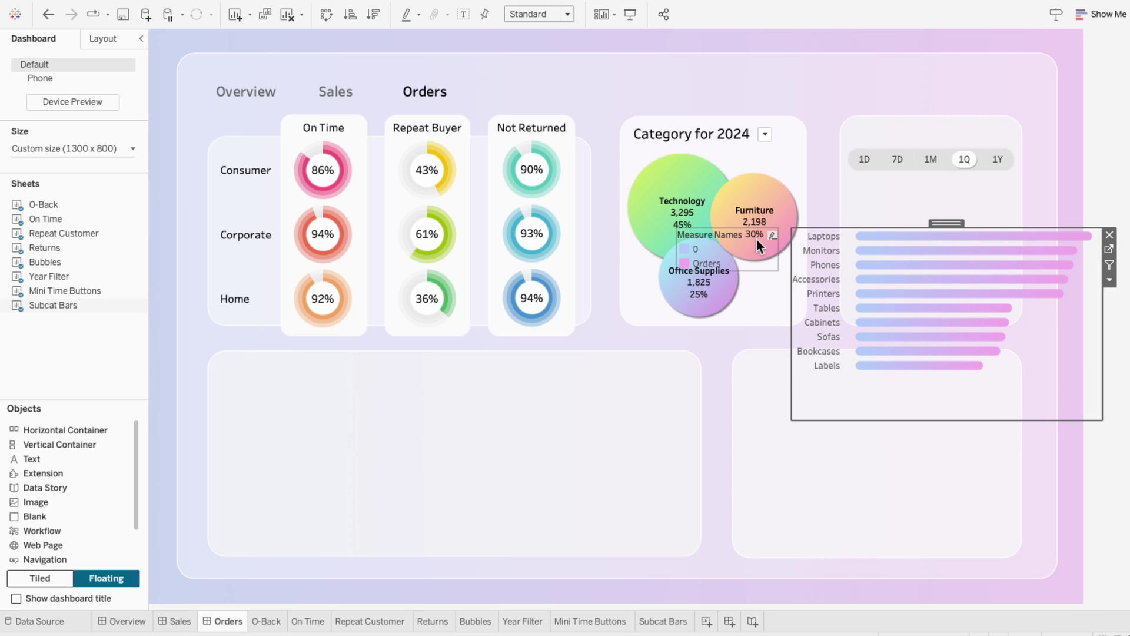
Step: Remove the Measure Names legend, then resize and place the subcategory bars within the card beneath the time buttons
left_click(747, 235)
left_click(786, 235)
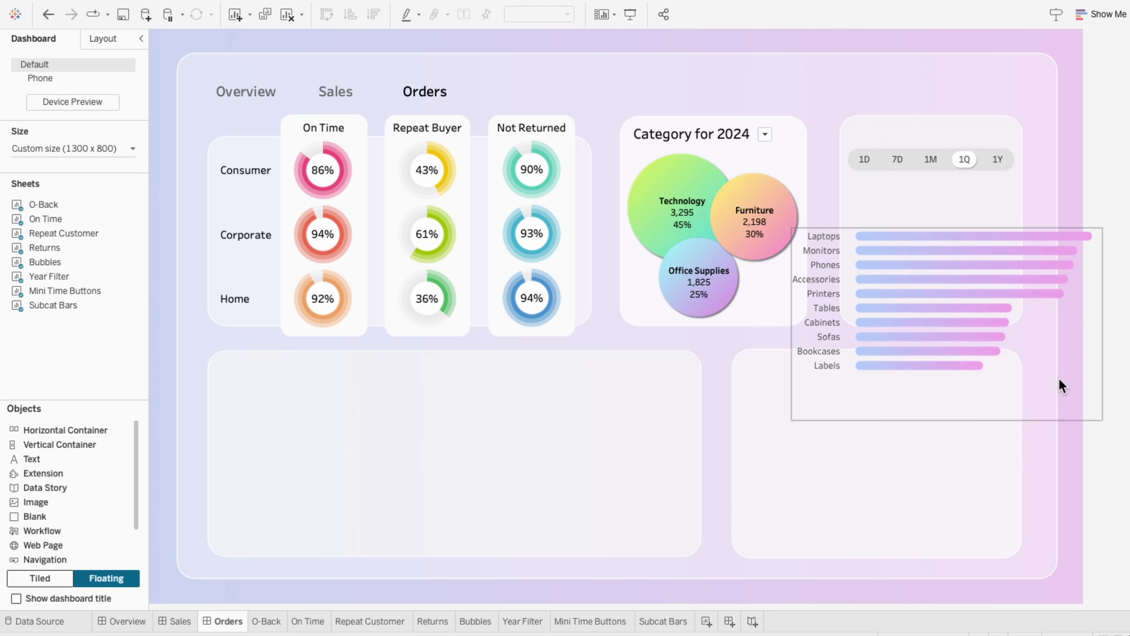
left_click_drag(948, 220, 863, 163)
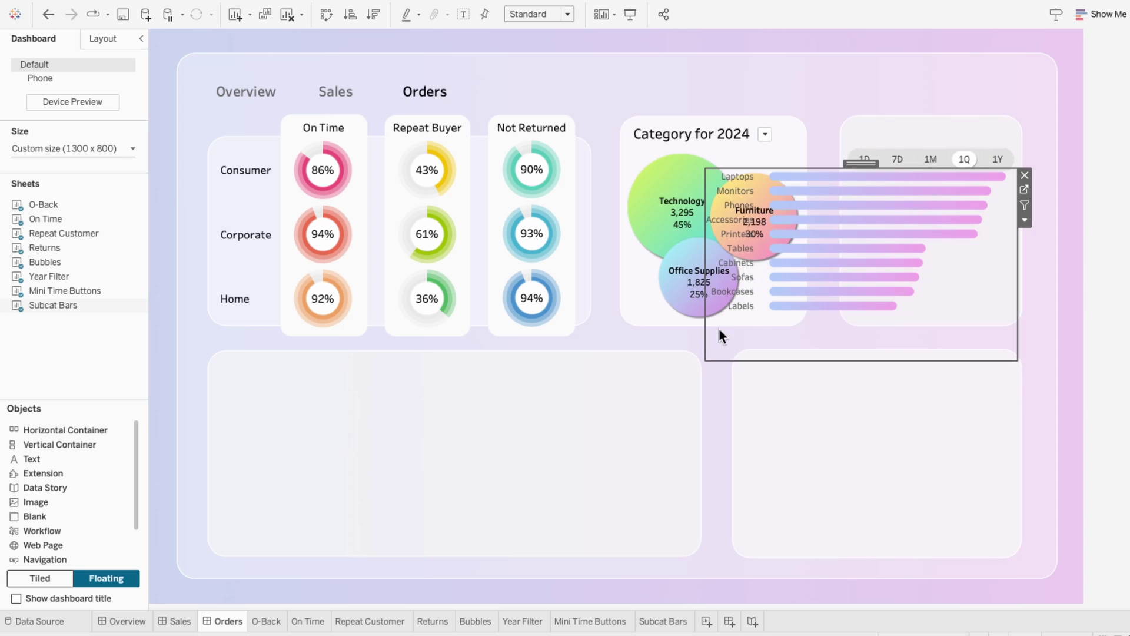
left_click_drag(718, 327, 846, 326)
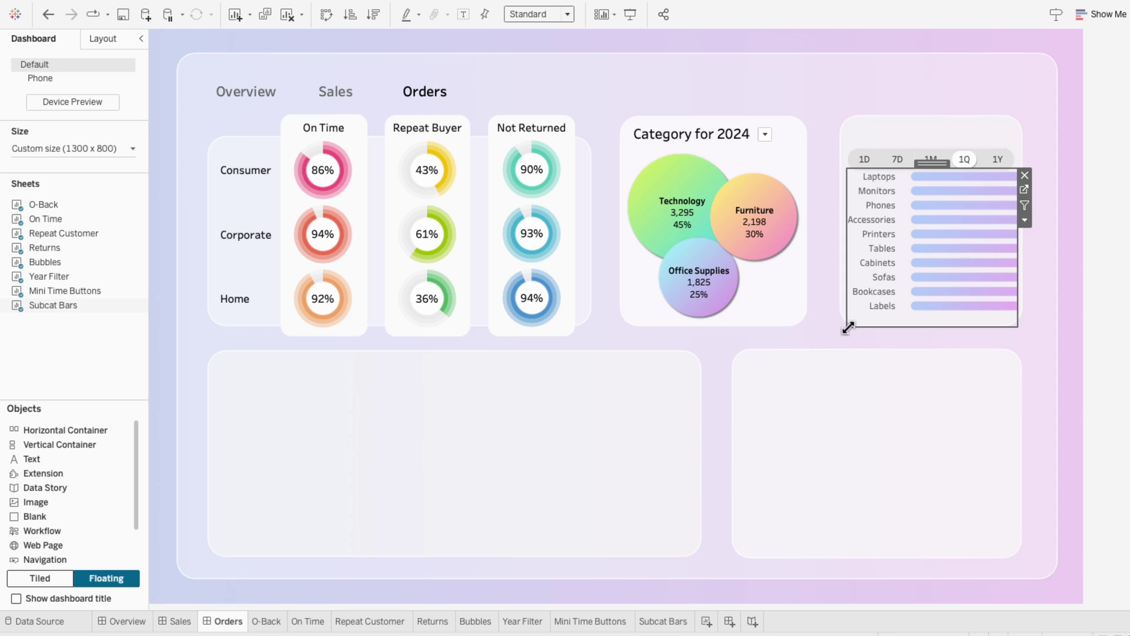
left_click_drag(939, 163, 942, 167)
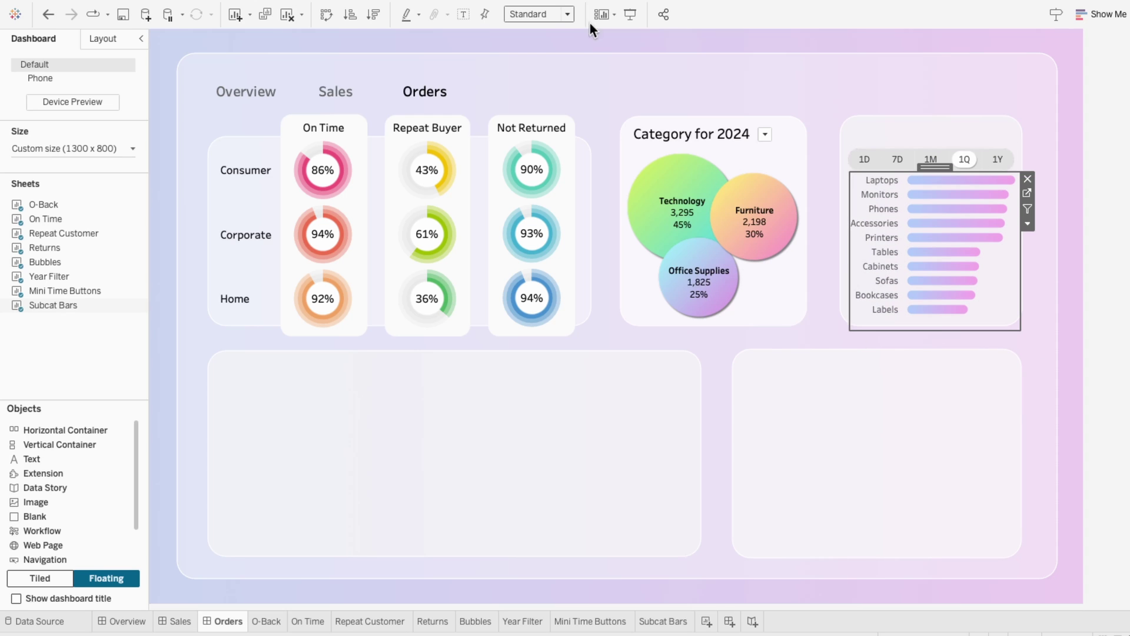
Step: Set the subcategory bars to fit Entire View and shorten the chart's lower edge to stay inside the card
left_click(541, 13)
left_click(541, 62)
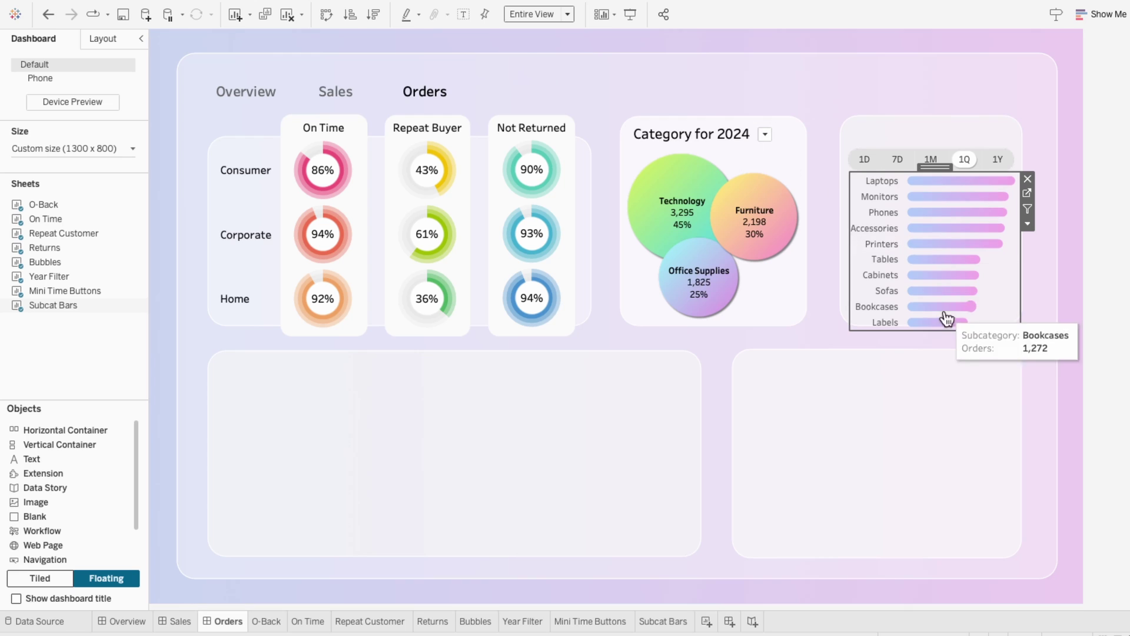
left_click_drag(945, 328, 946, 320)
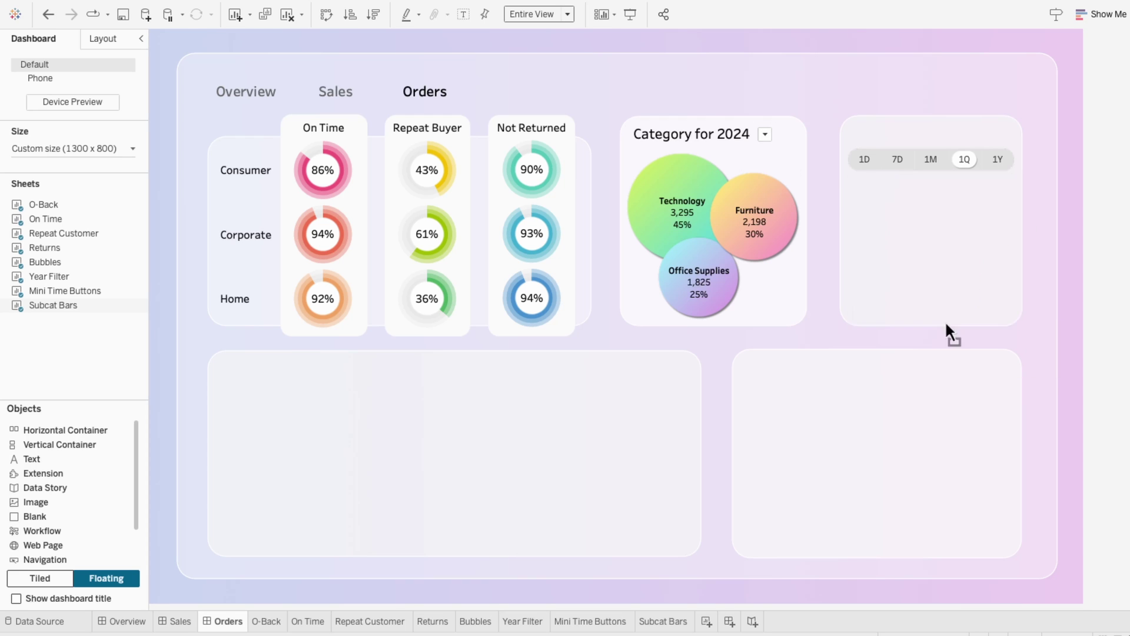
Step: Add a floating text object reading "Top 10 Products" in black Tableau Regular, size 14
left_click_drag(106, 460, 676, 192)
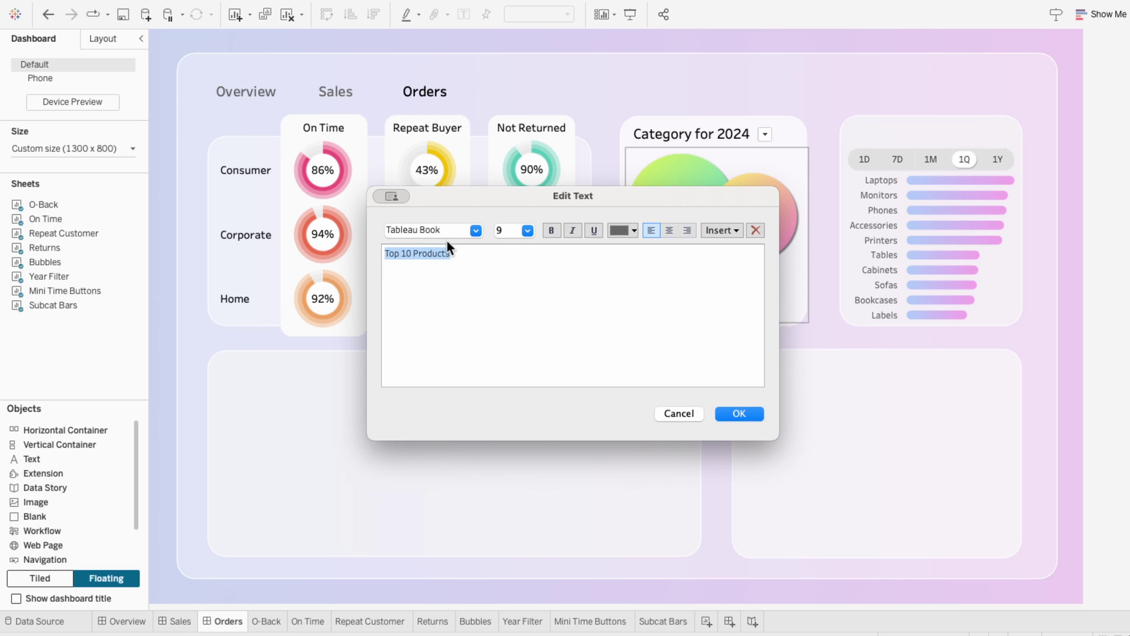
left_click(471, 231)
left_click(457, 347)
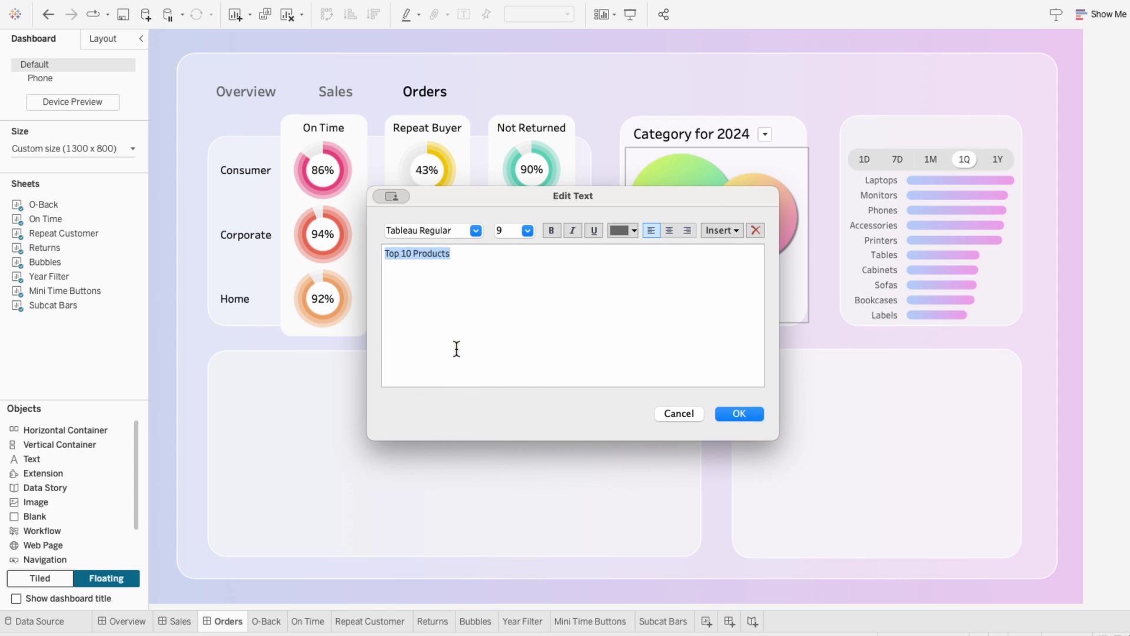
left_click(528, 231)
left_click(522, 298)
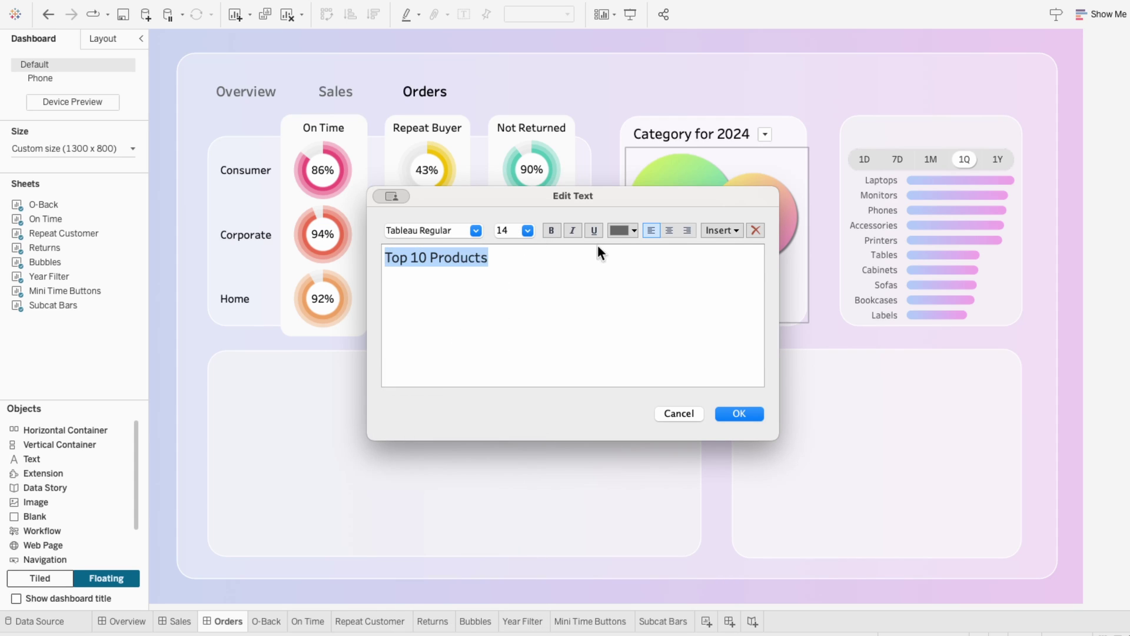
left_click(619, 230)
left_click(612, 245)
left_click(748, 415)
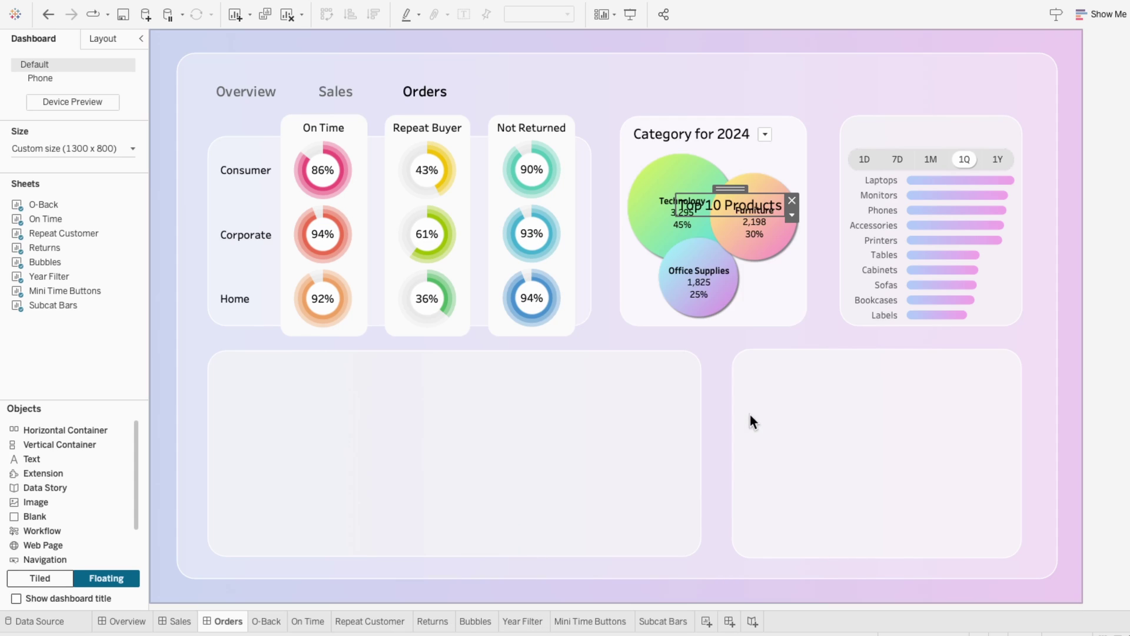
Step: Move the Top 10 Products title into the card above the time buttons
left_click_drag(730, 188, 904, 115)
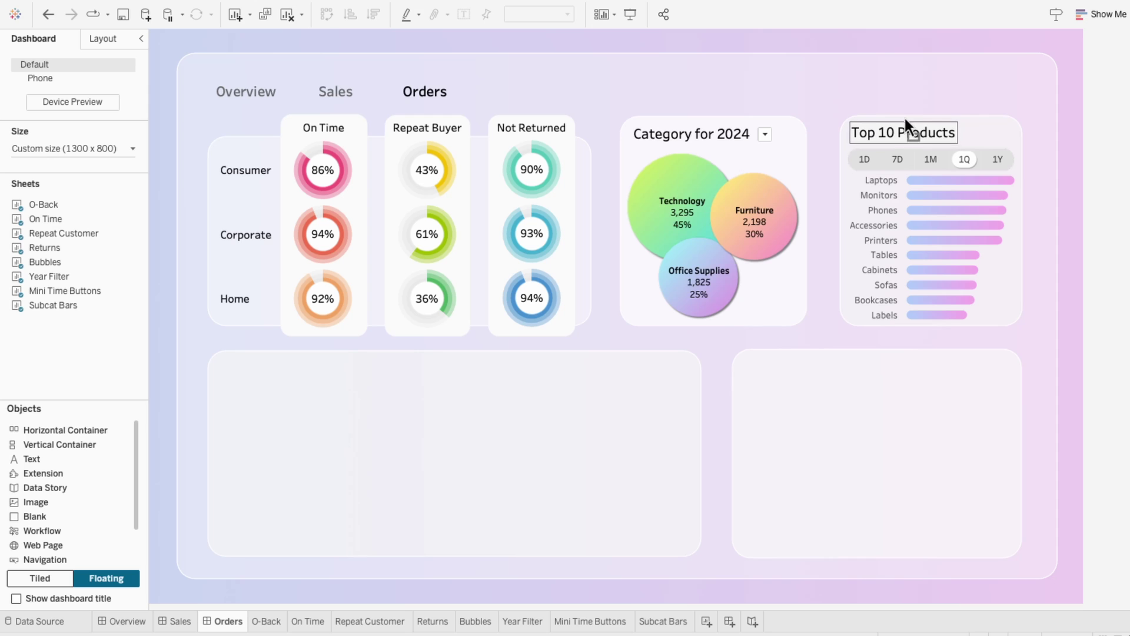
left_click(1090, 253)
left_click(994, 271)
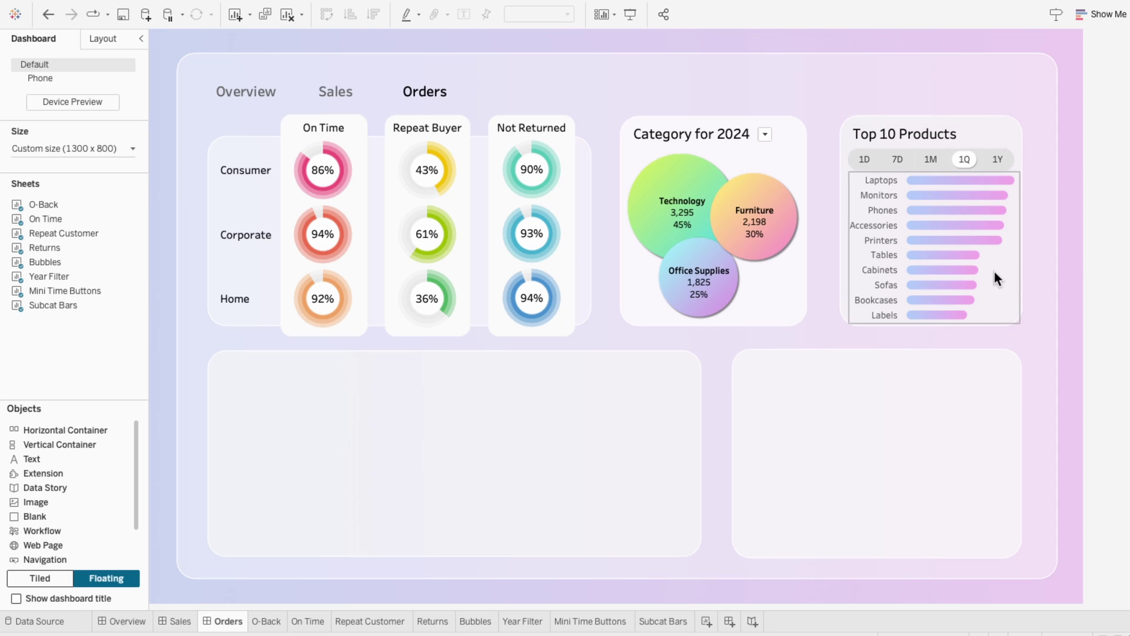
Step: Test the time buttons with the 1Y and 1M periods and check the bars and tooltips
left_click(1004, 169)
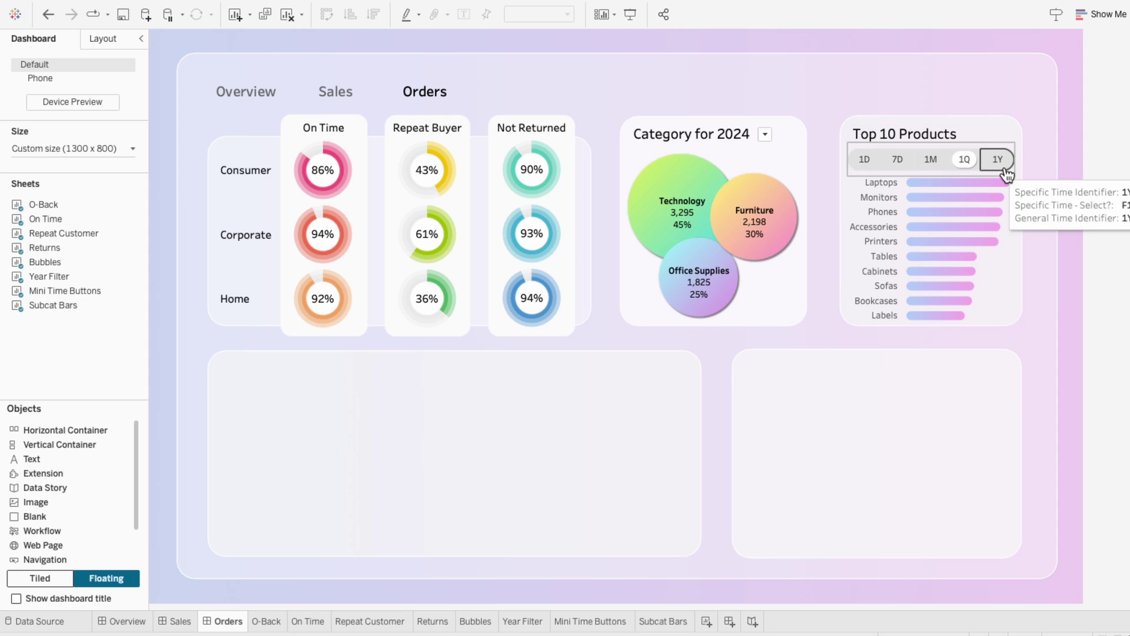
left_click(1005, 169)
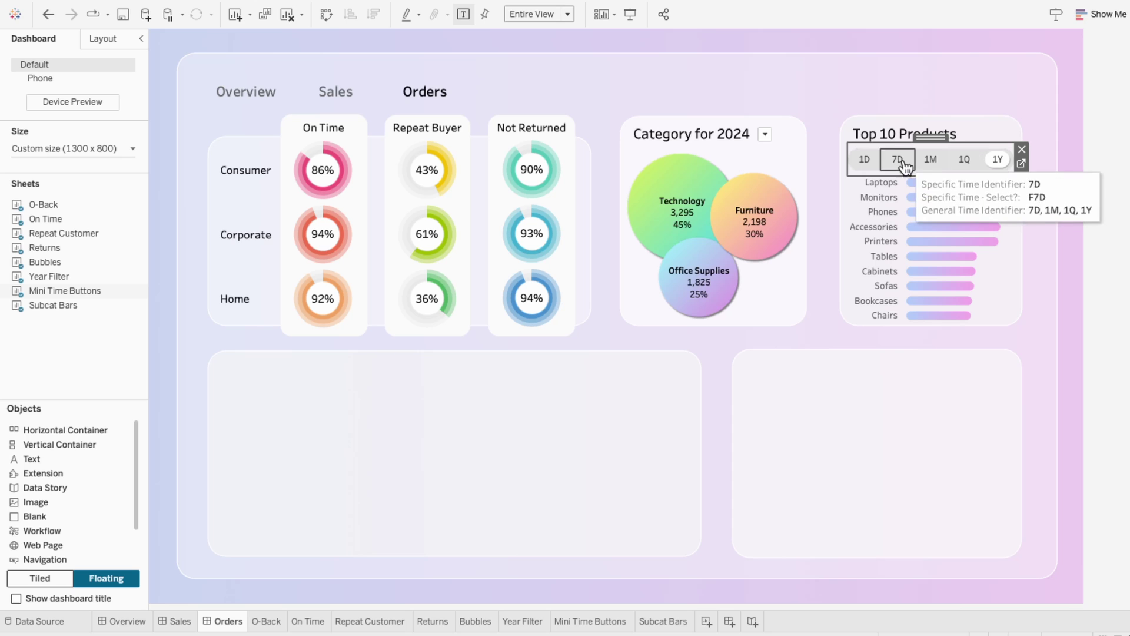
left_click(929, 165)
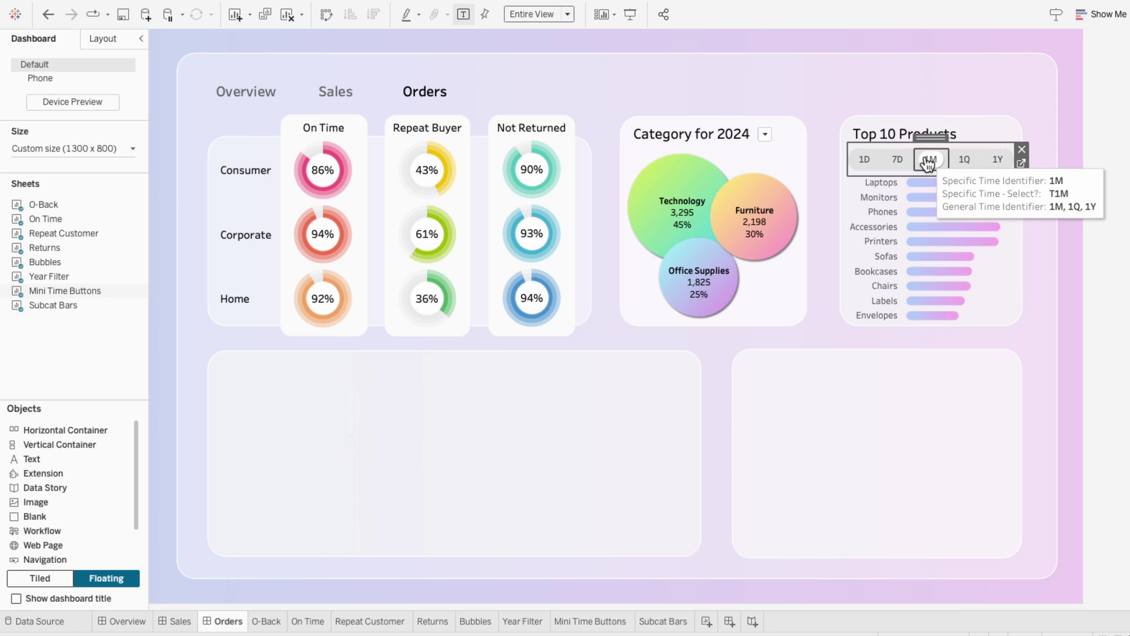
Step: Clear all tooltip text on the Mini Time Buttons sheet
left_click(570, 627)
left_click(207, 239)
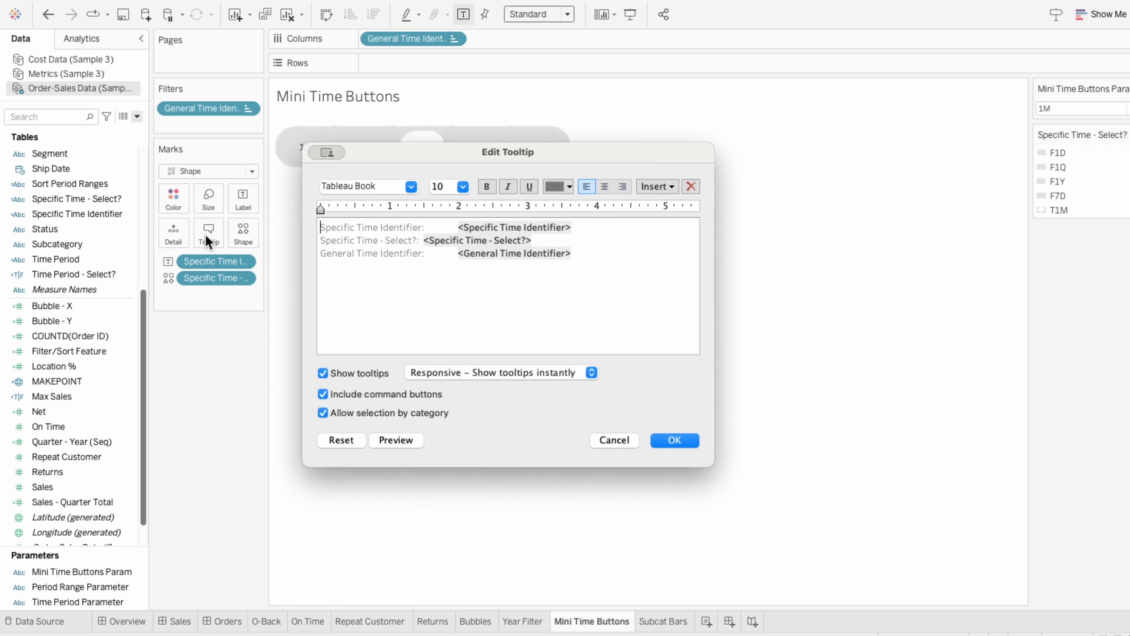
left_click_drag(457, 295, 297, 213)
key("Delete")
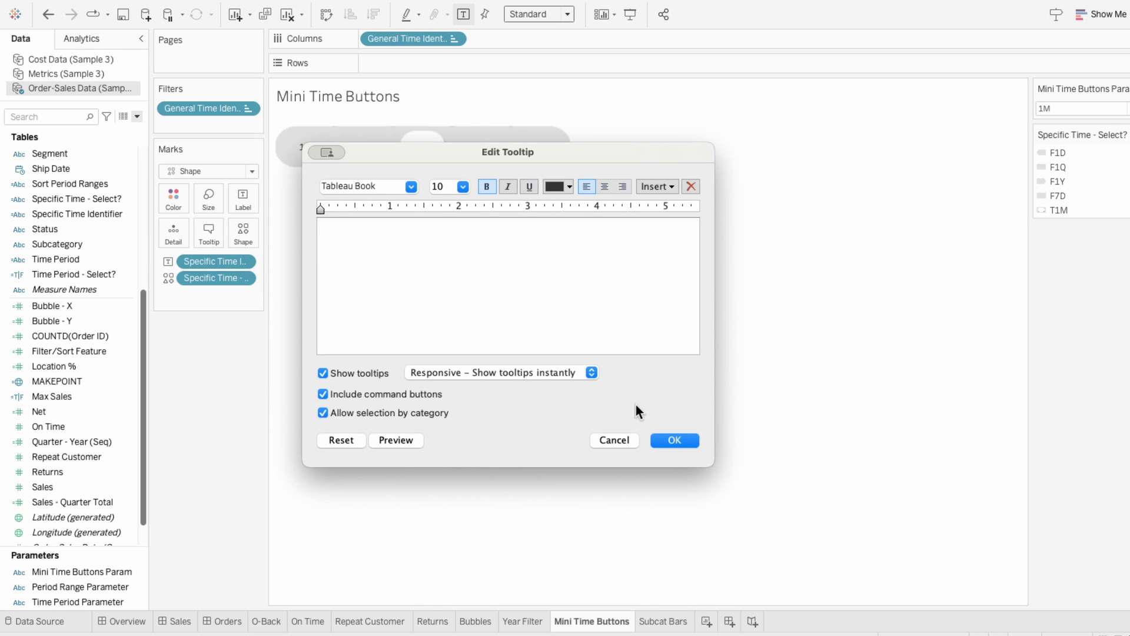
left_click(666, 440)
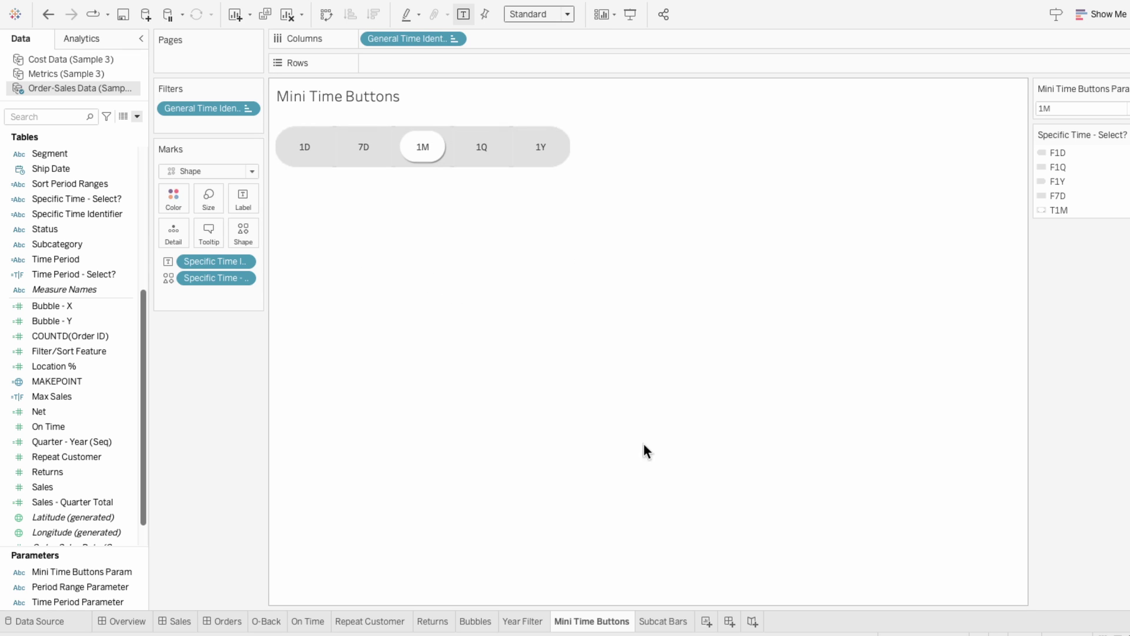
Step: Return to the Orders dashboard and check how the product bars respond to the different time periods, finishing on 1Q
left_click(221, 625)
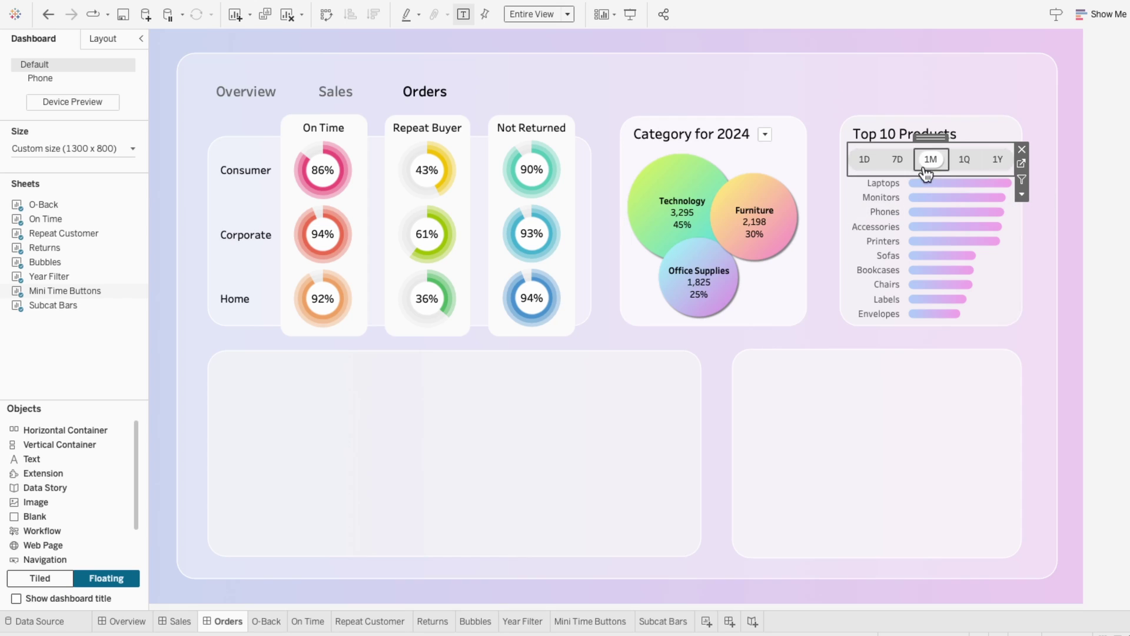
left_click(901, 166)
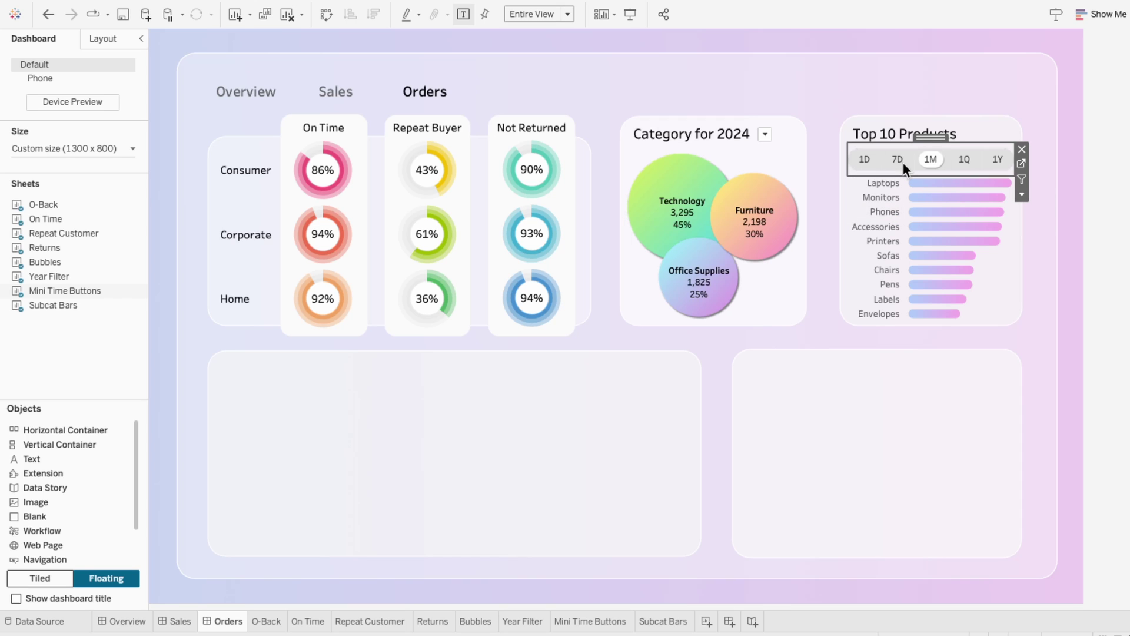
left_click(961, 163)
left_click(997, 161)
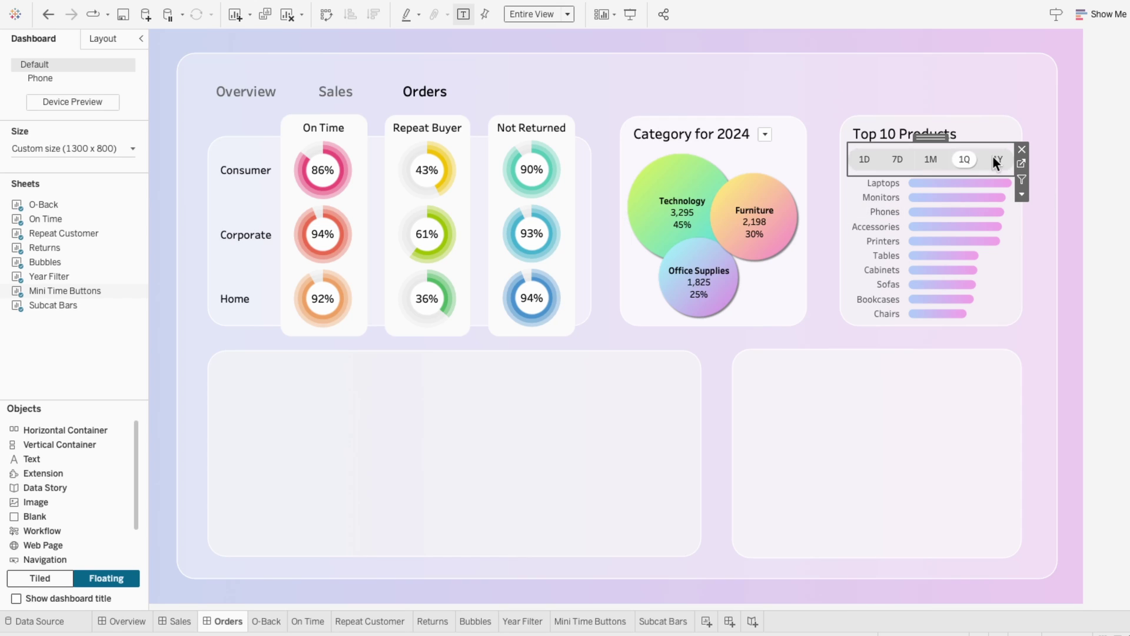
left_click(865, 159)
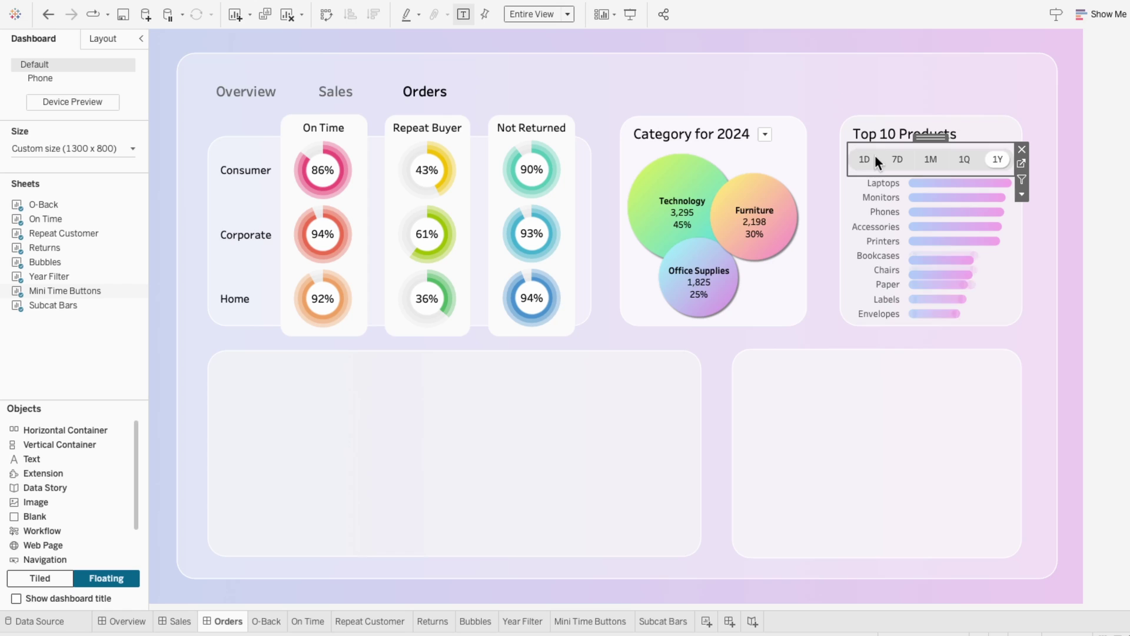
left_click(935, 161)
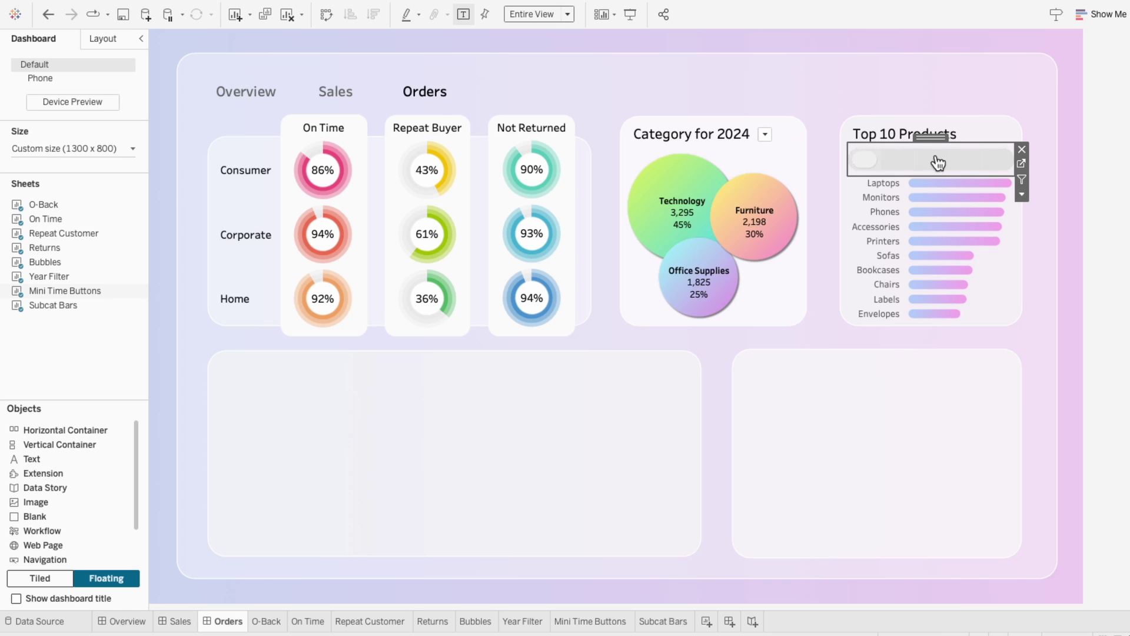
left_click(964, 162)
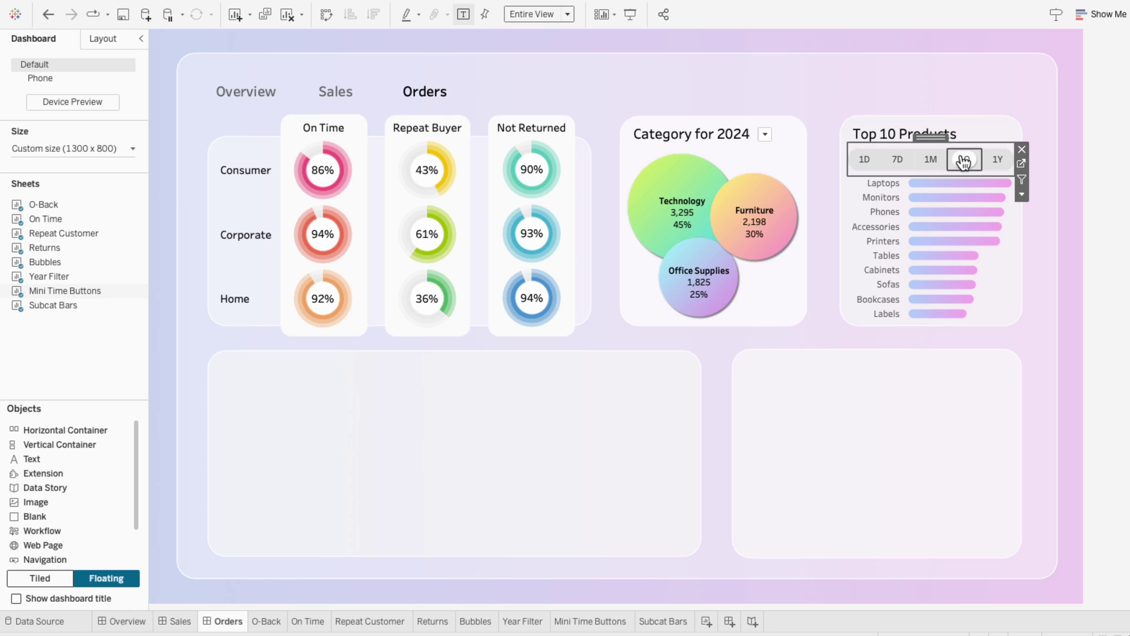
left_click(1117, 278)
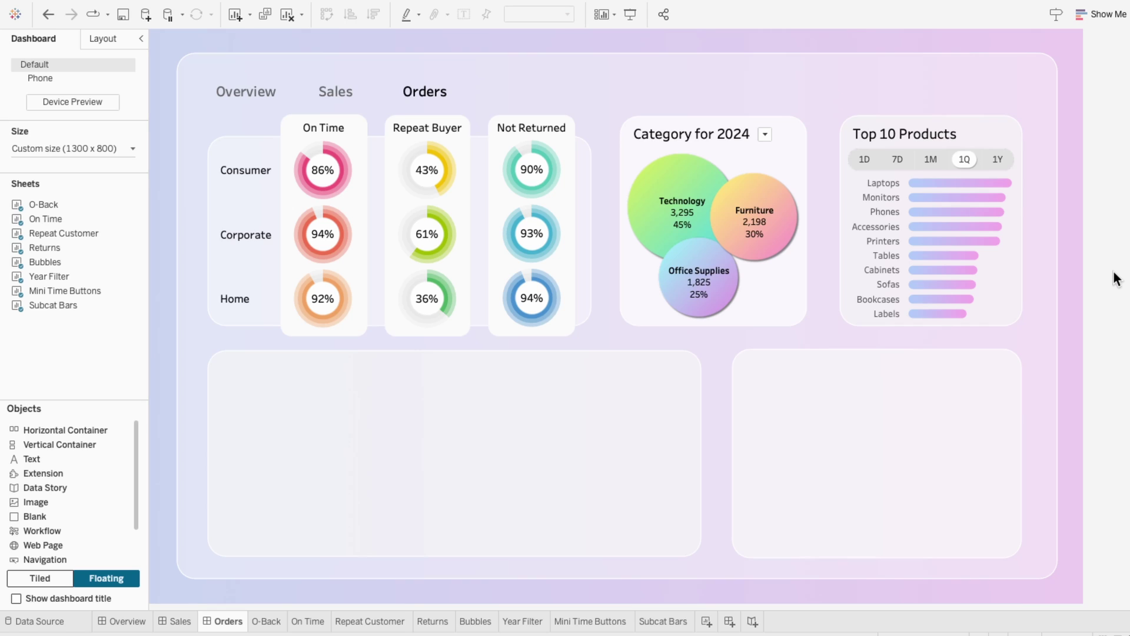